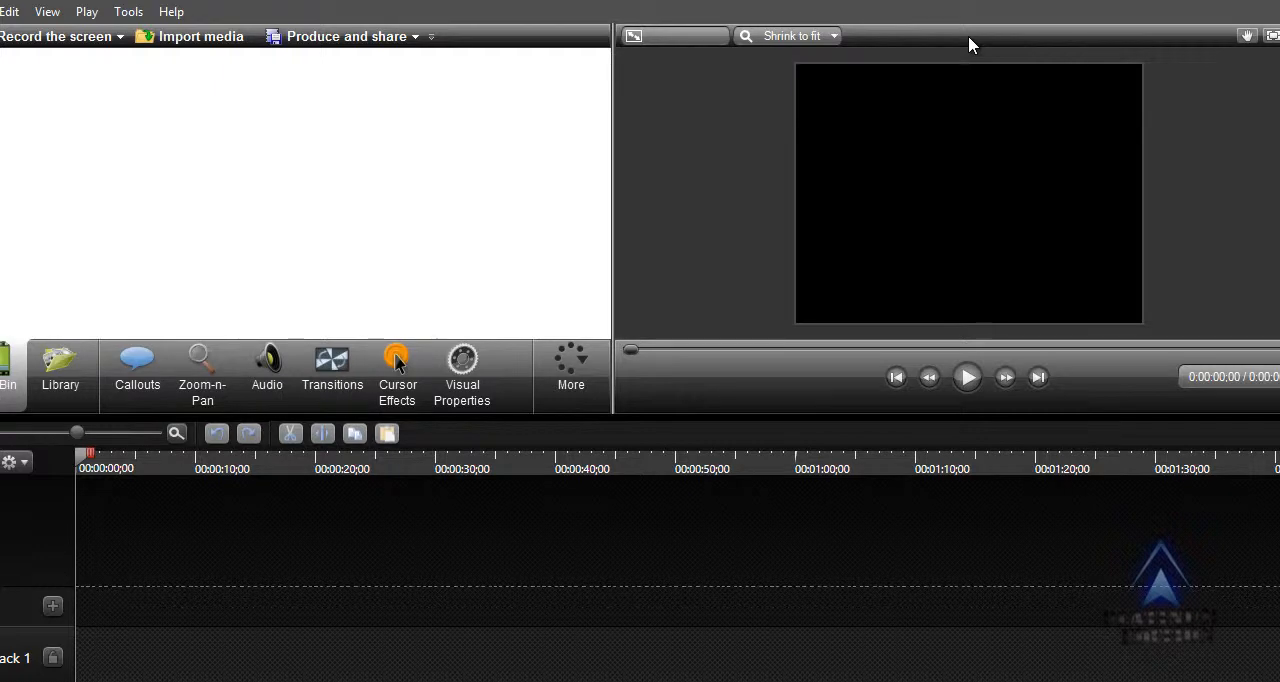
# Import background.mp4 from the desktop into the clip bin and preview it for a few seconds.
pyautogui.click(1263, 0)
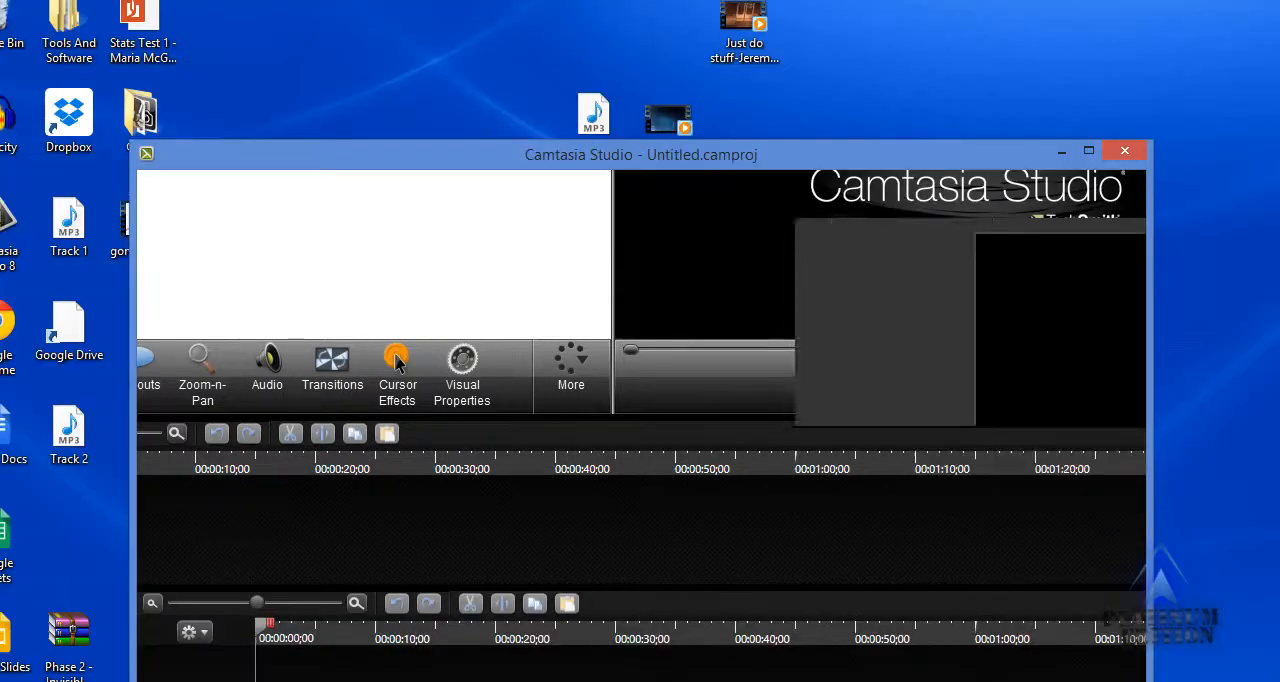
pyautogui.moveTo(668, 118); pyautogui.dragTo(258, 290)
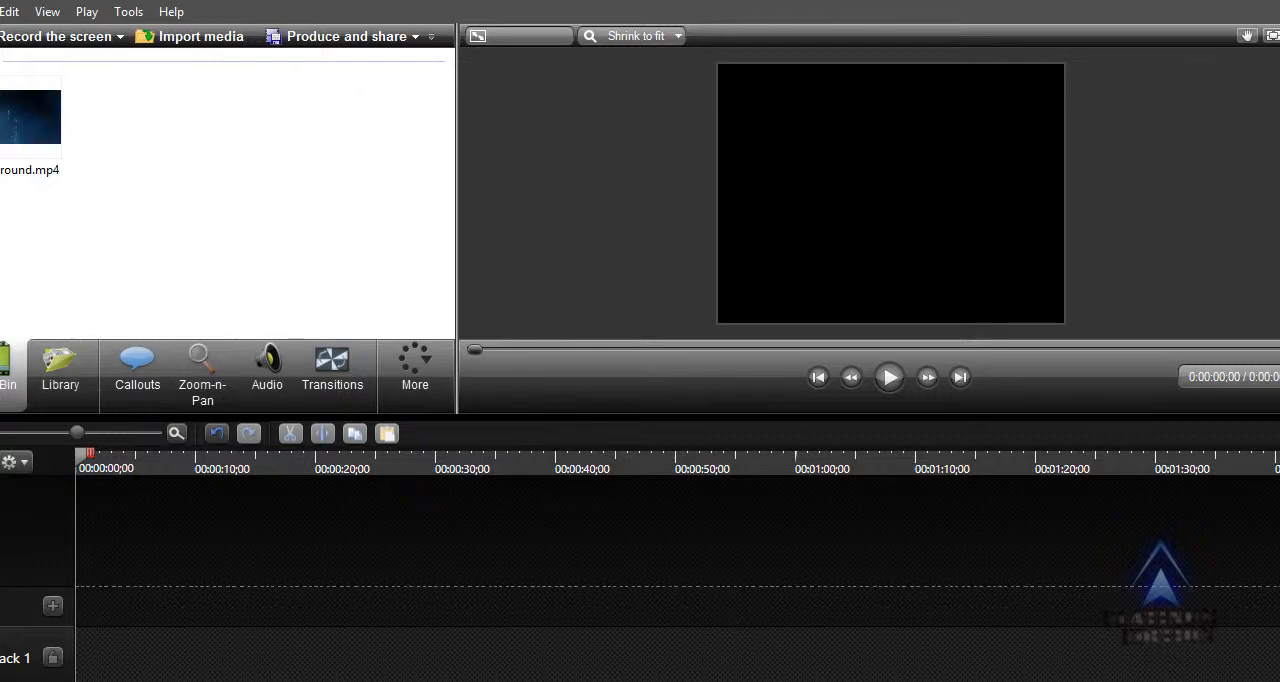
pyautogui.doubleClick(32, 117)
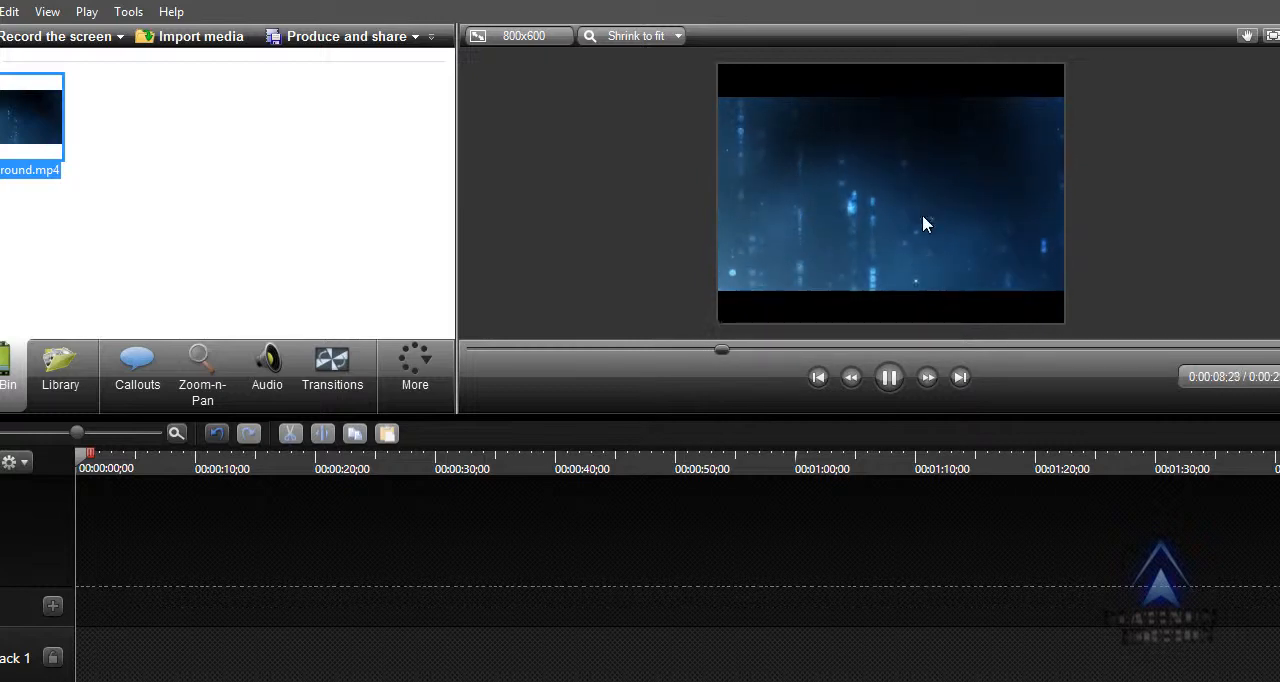
pyautogui.click(886, 380)
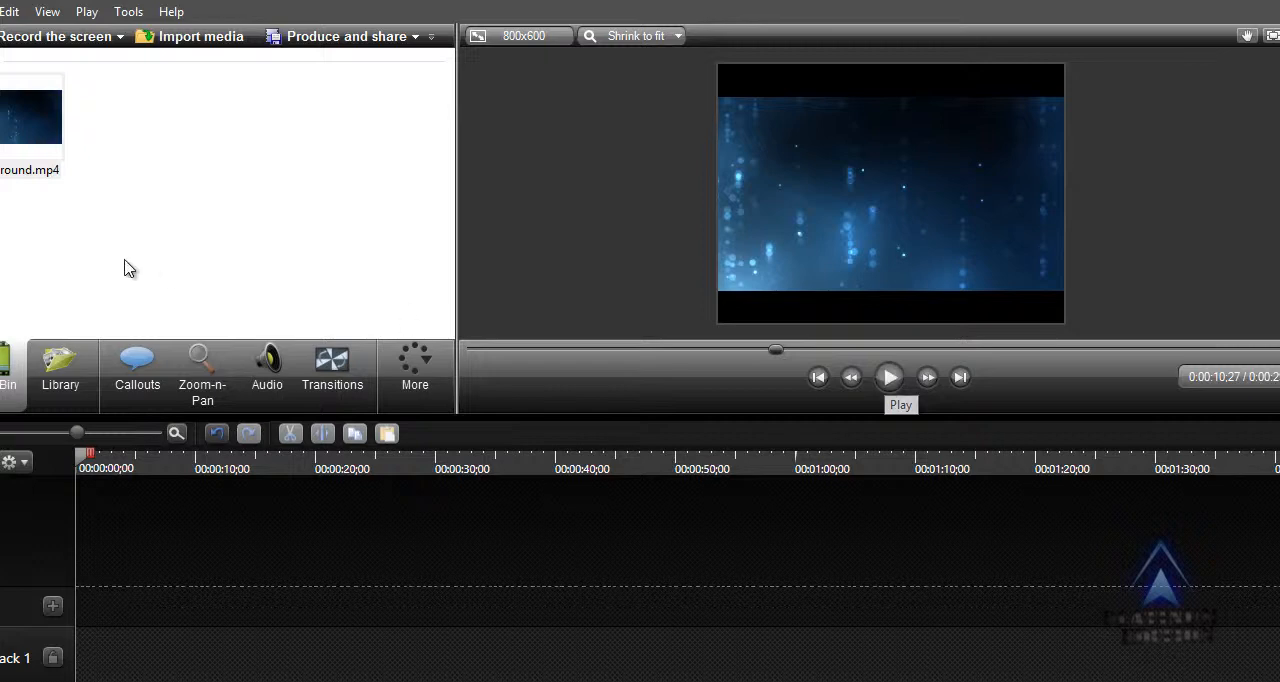
# Place background.mp4 at the very start of Track 1, with the editing dimensions set to 1280 x 720 (Recording Dimensions).
pyautogui.moveTo(2, 143)
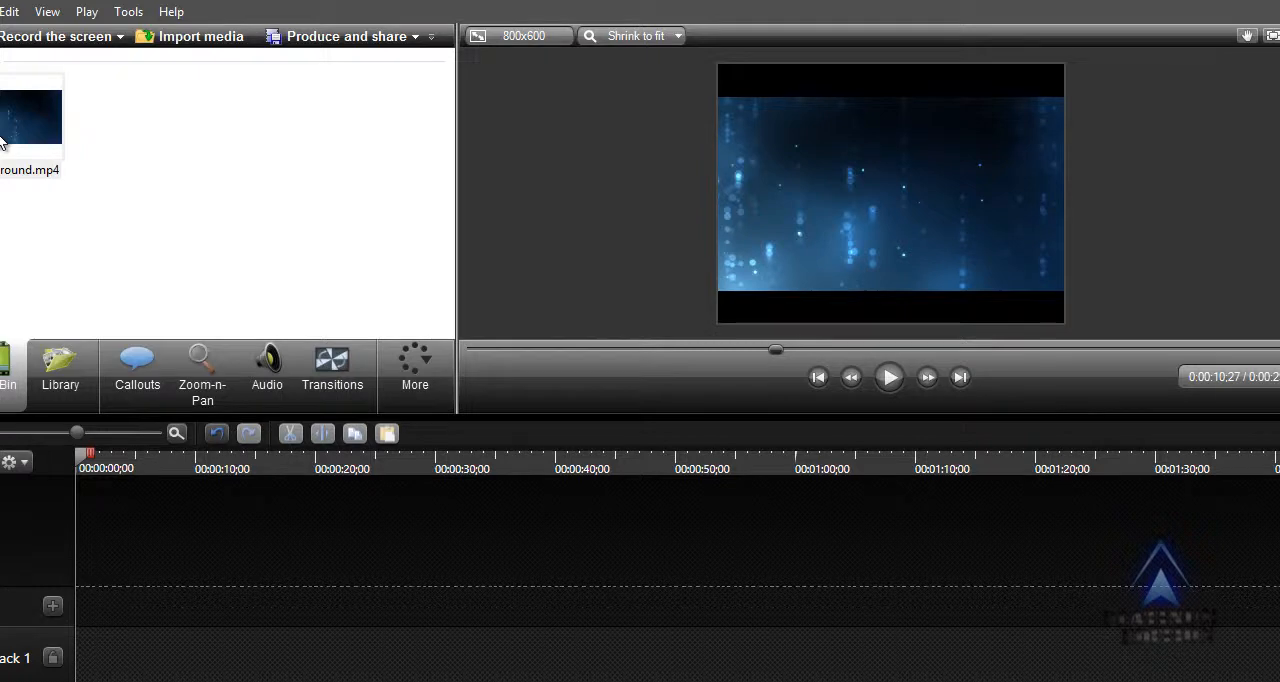
pyautogui.moveTo(2, 142); pyautogui.dragTo(143, 672)
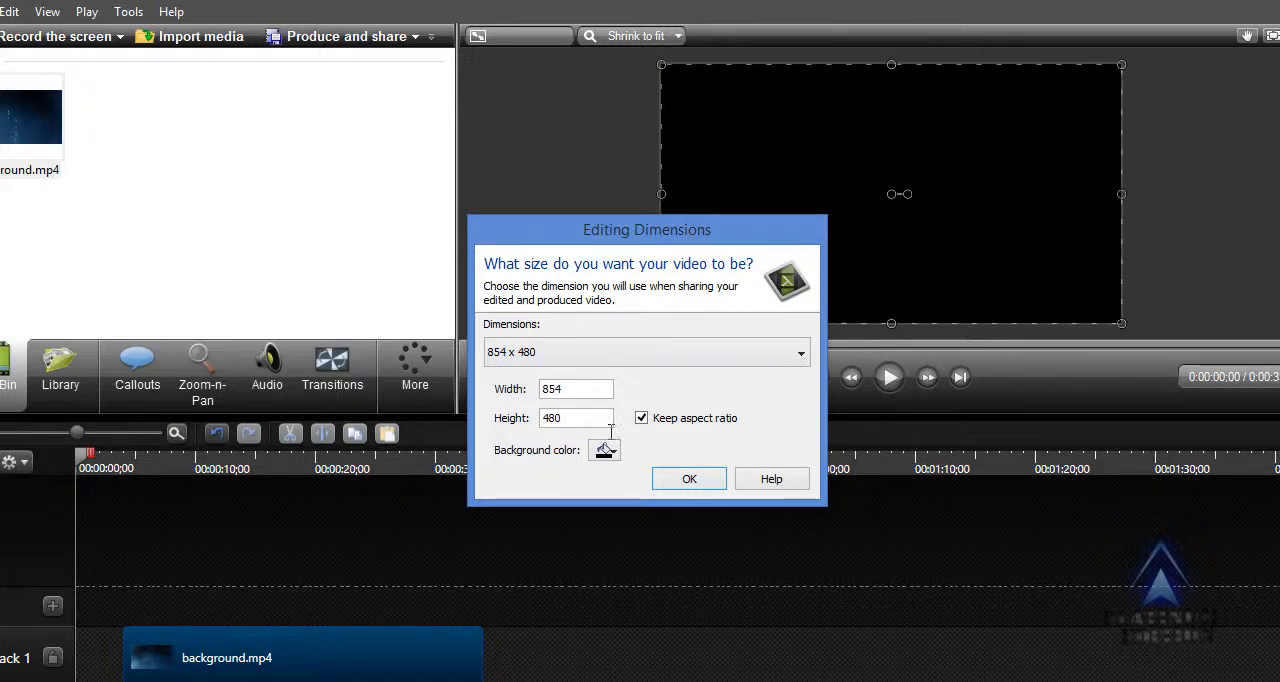
pyautogui.click(578, 356)
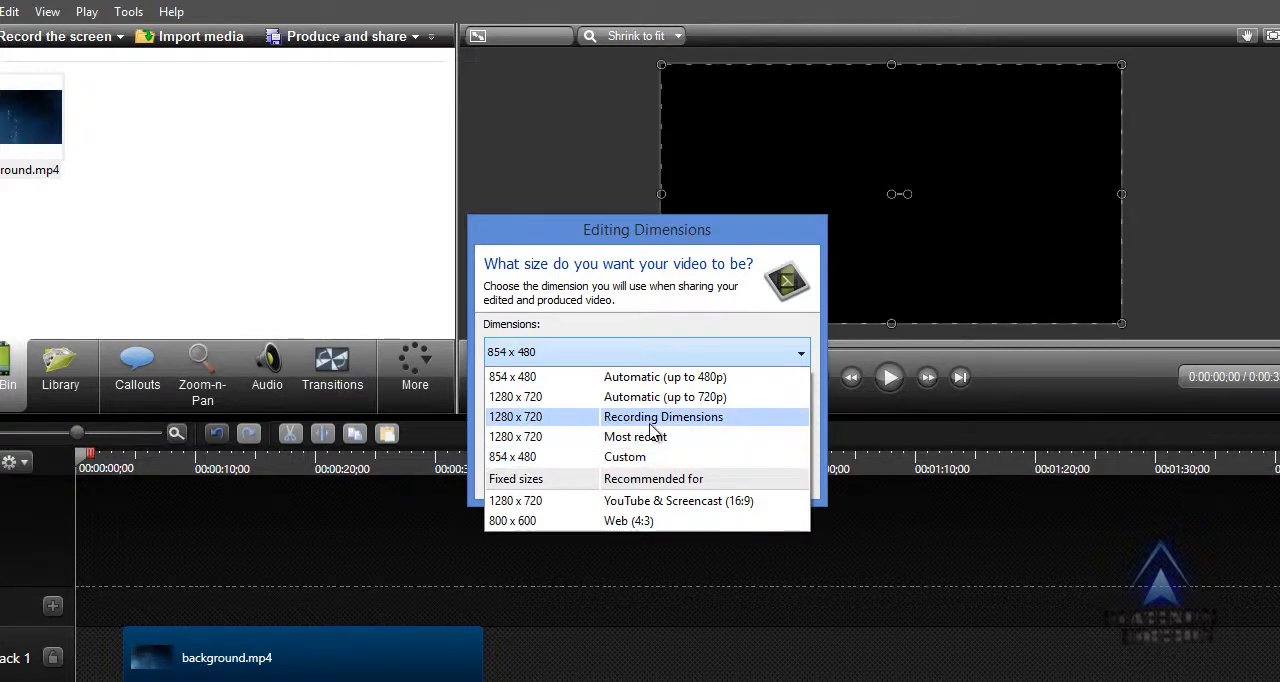
pyautogui.click(538, 417)
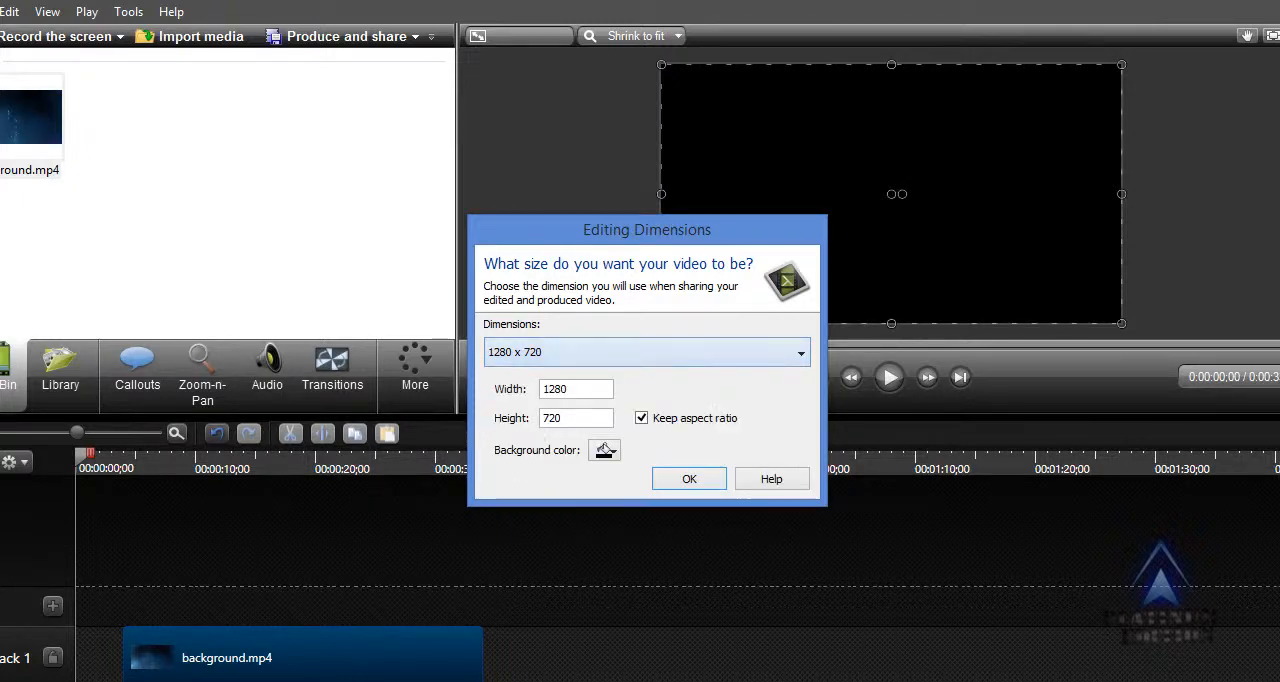
pyautogui.click(675, 482)
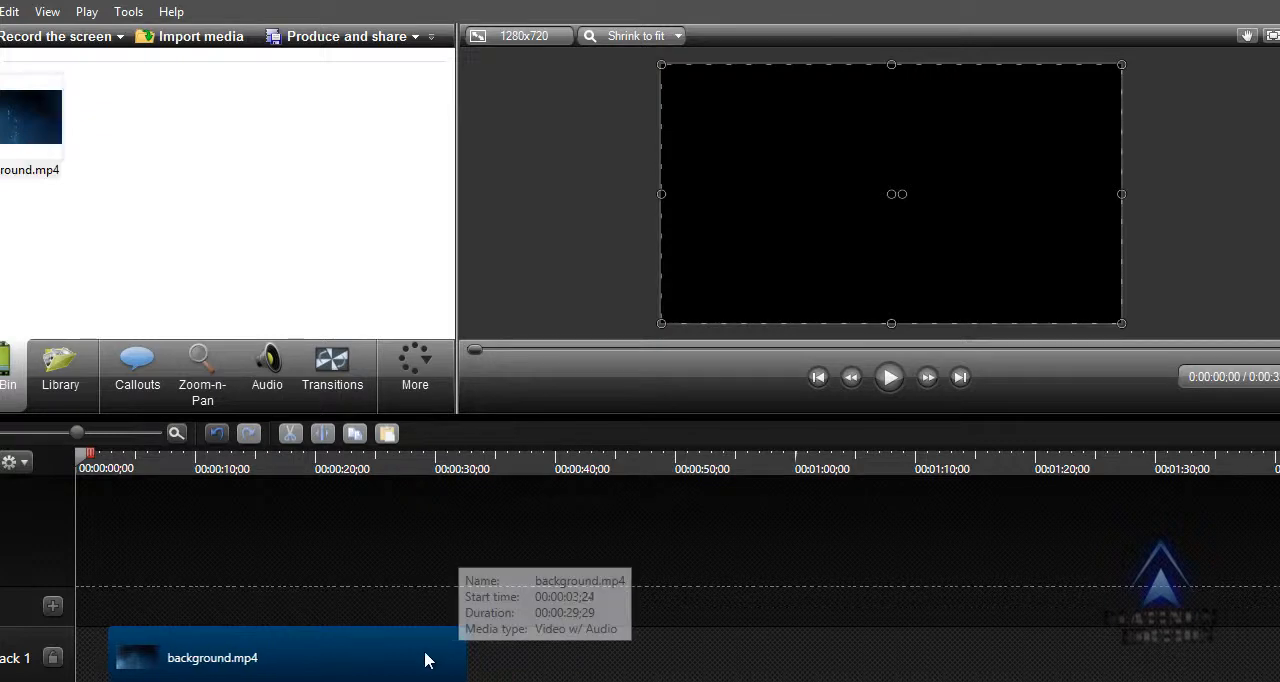
pyautogui.moveTo(425, 660); pyautogui.dragTo(329, 632)
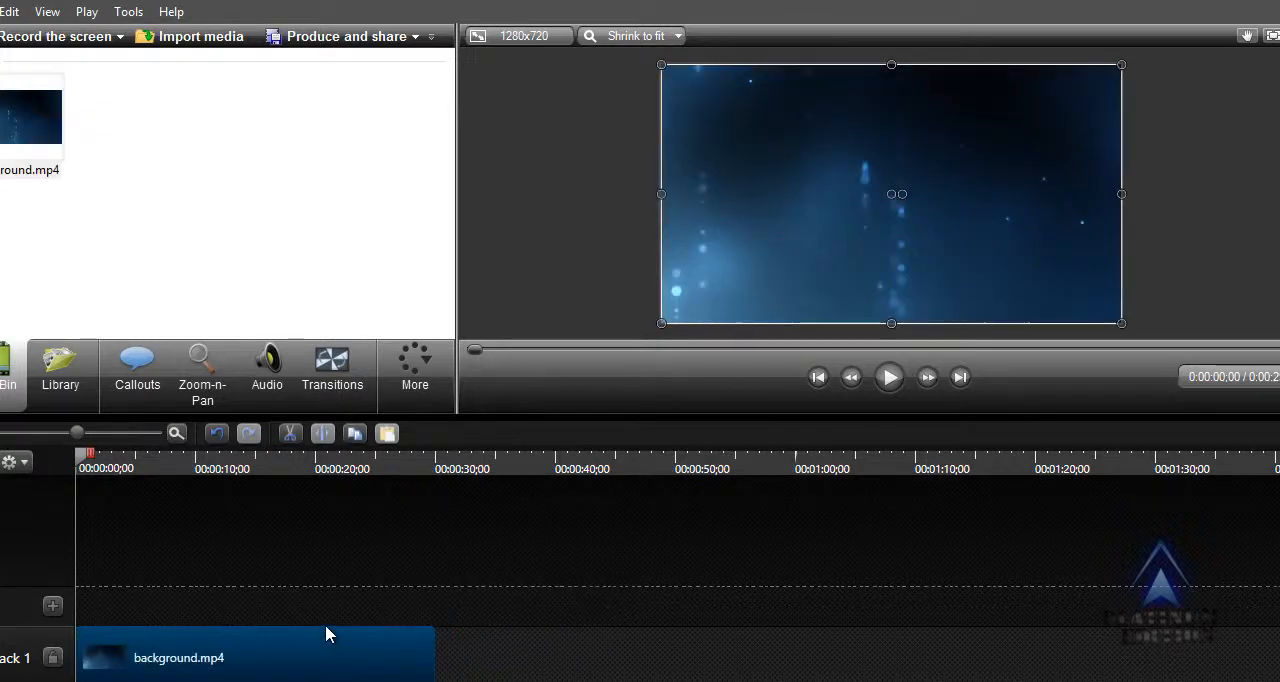
# Play the first seconds of the background clip and return the playhead to the start of the timeline.
pyautogui.click(891, 377)
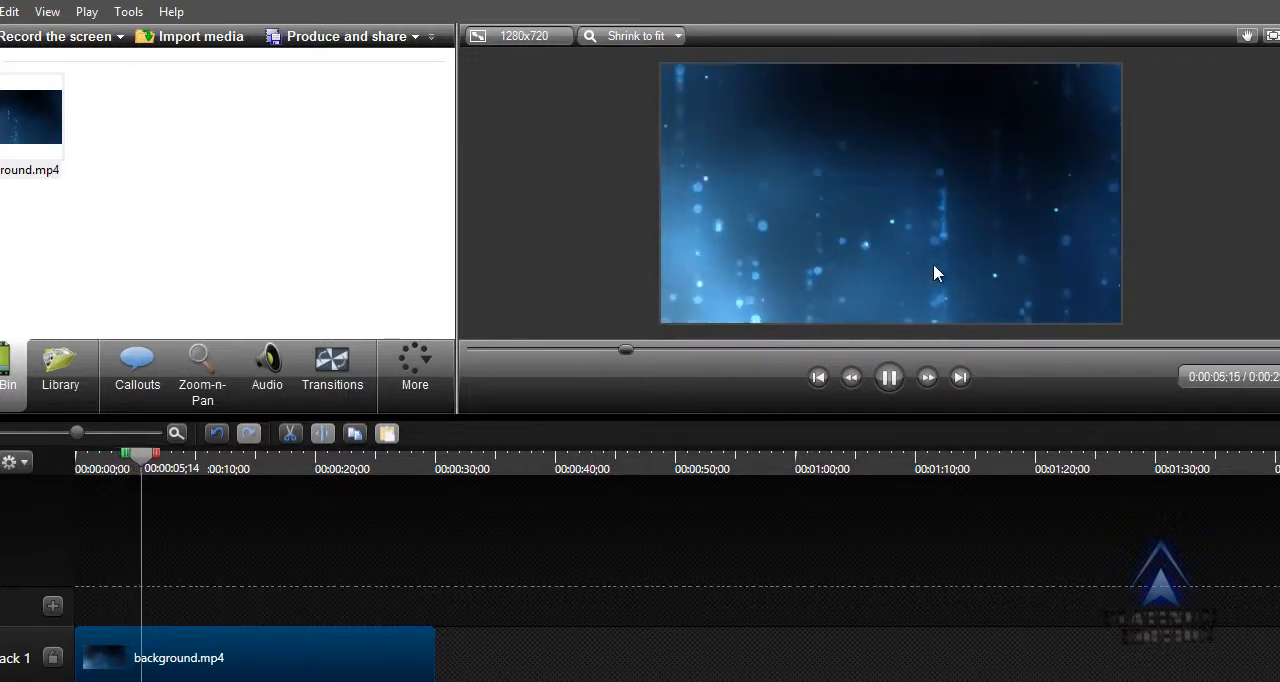
pyautogui.click(889, 377)
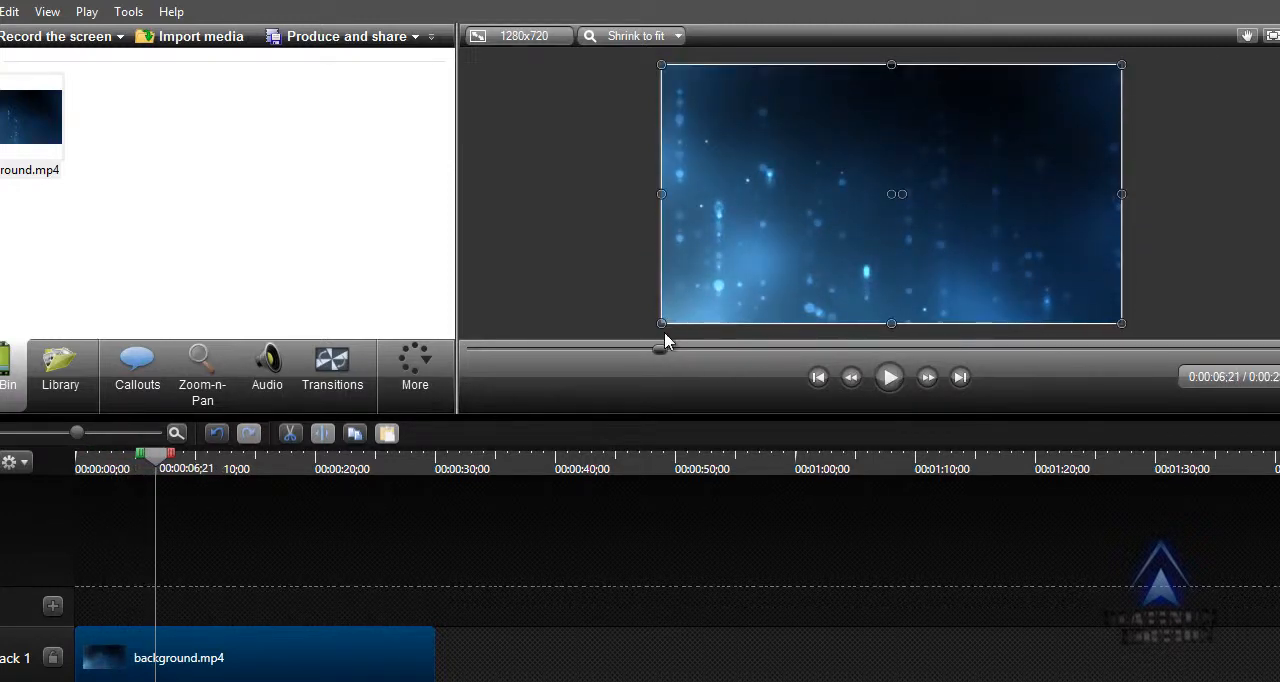
pyautogui.moveTo(664, 355); pyautogui.dragTo(449, 371)
# Add a wide arrow callout at the start of the video and change its shape to the filled blue rounded rectangle.
pyautogui.click(445, 371)
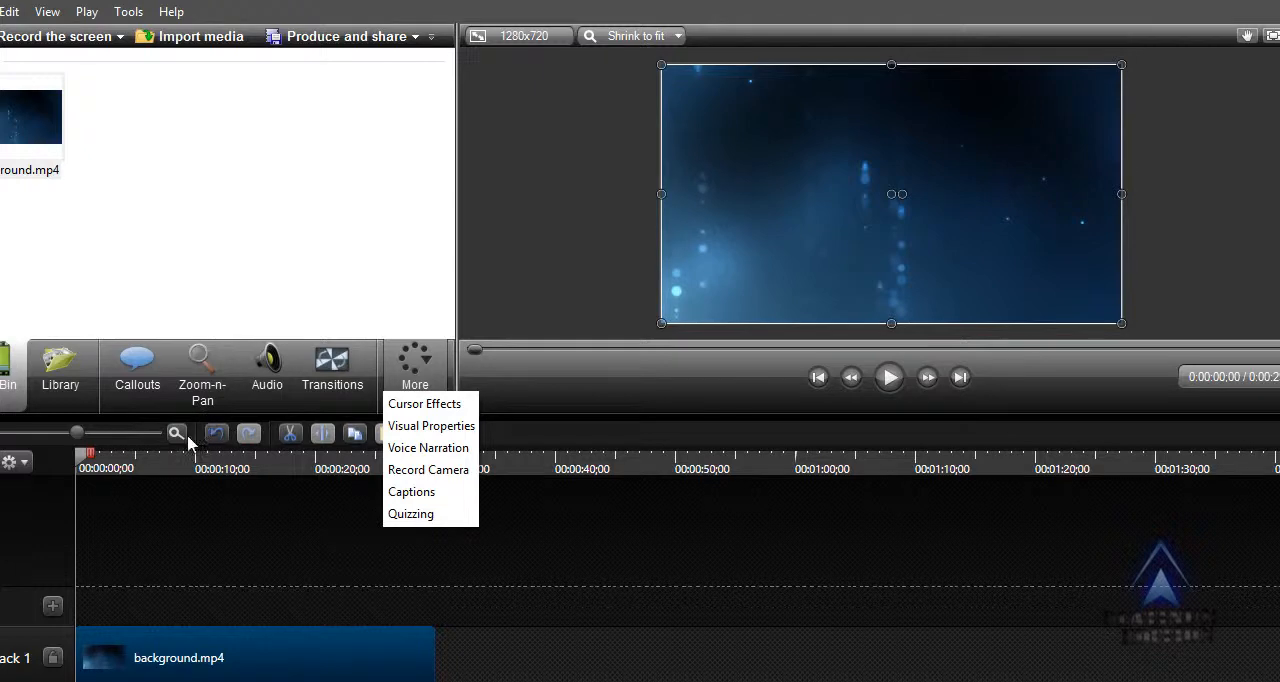
pyautogui.click(140, 375)
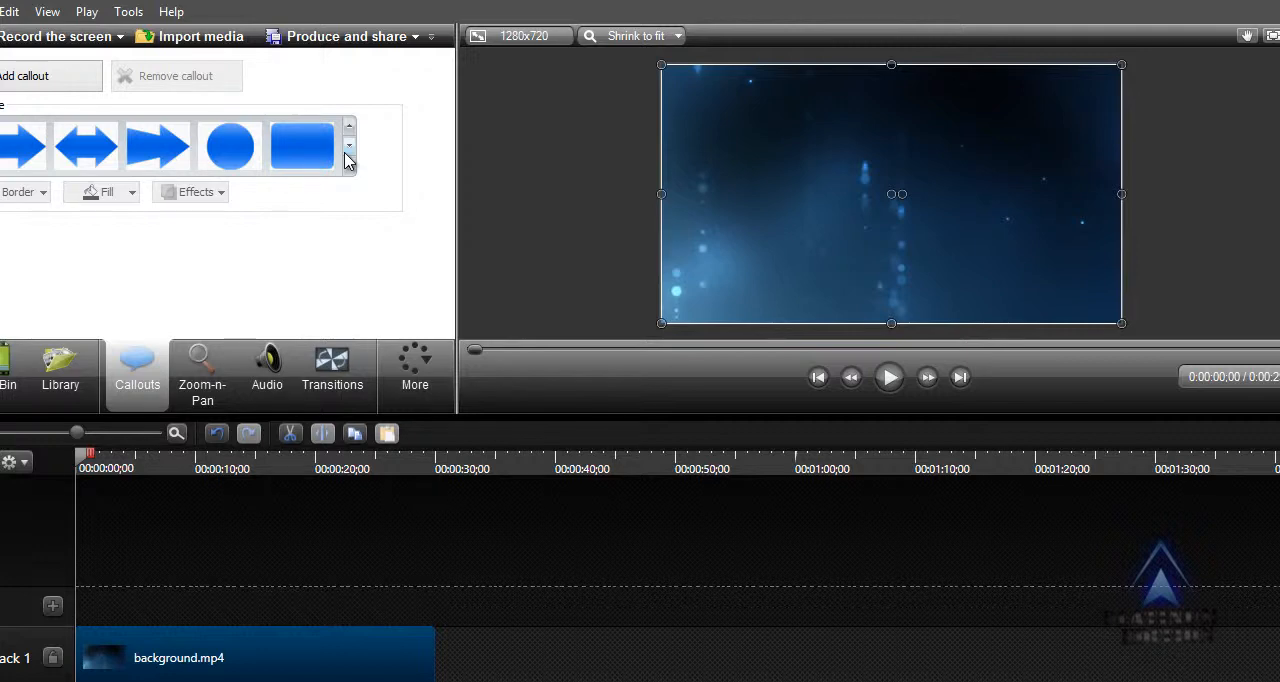
pyautogui.click(178, 148)
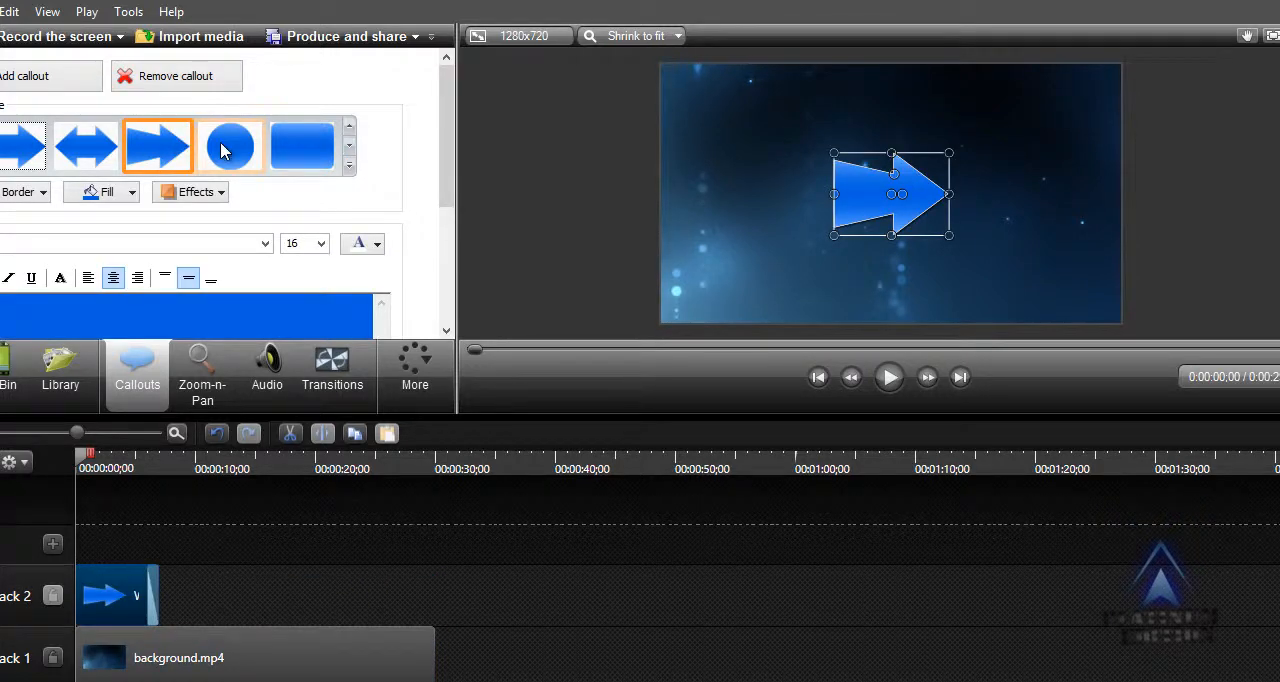
pyautogui.click(222, 150)
pyautogui.click(290, 158)
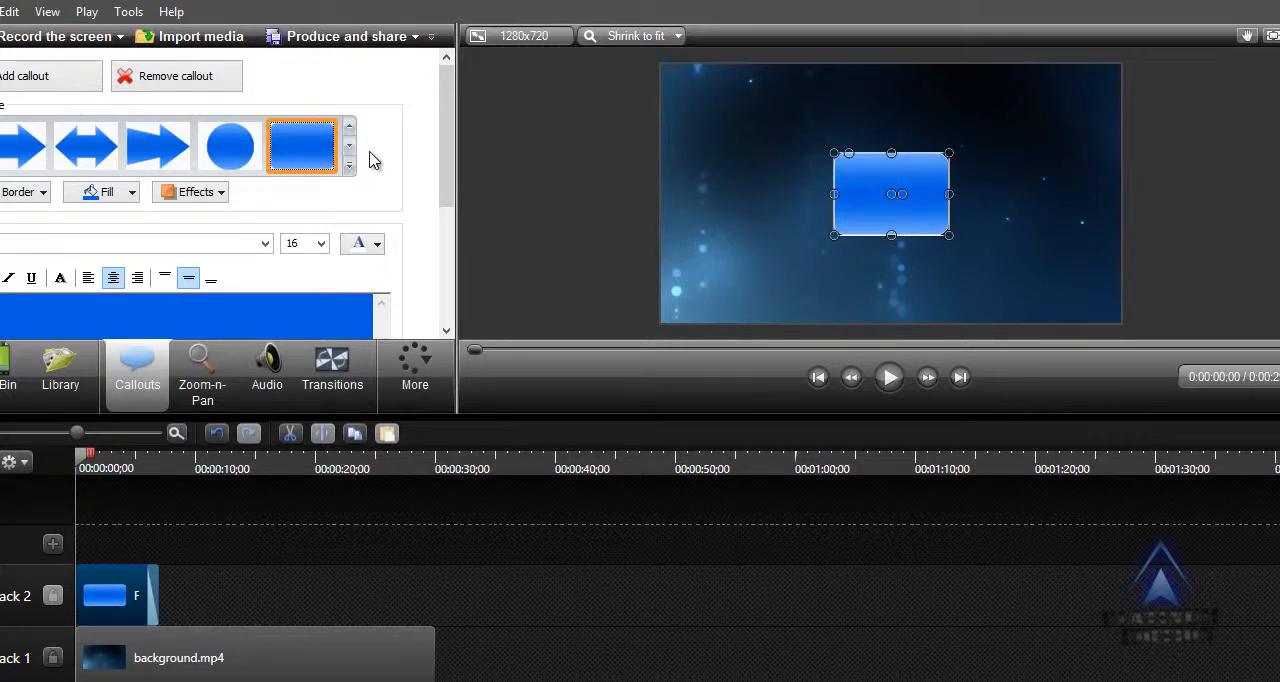
# Change the callout's shape to the curved arrow and after that to the red hand-drawn sketch motion arrow.
pyautogui.click(349, 145)
pyautogui.click(349, 145)
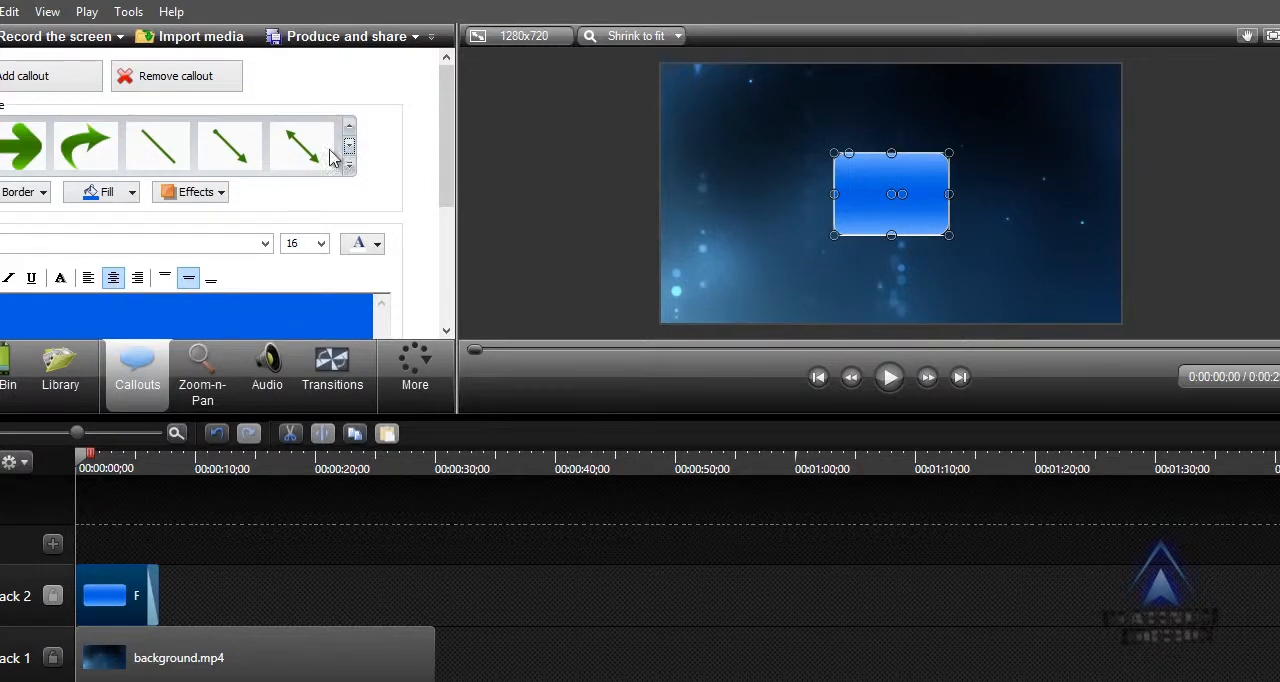
pyautogui.click(104, 162)
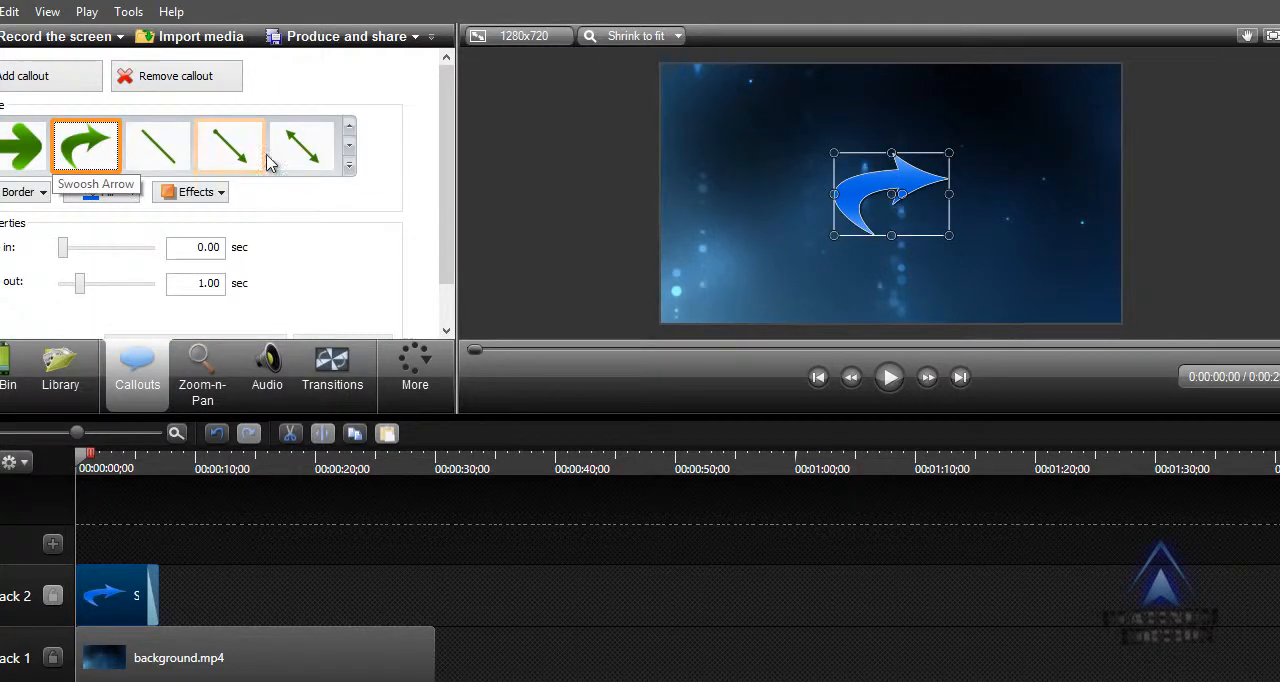
pyautogui.click(349, 157)
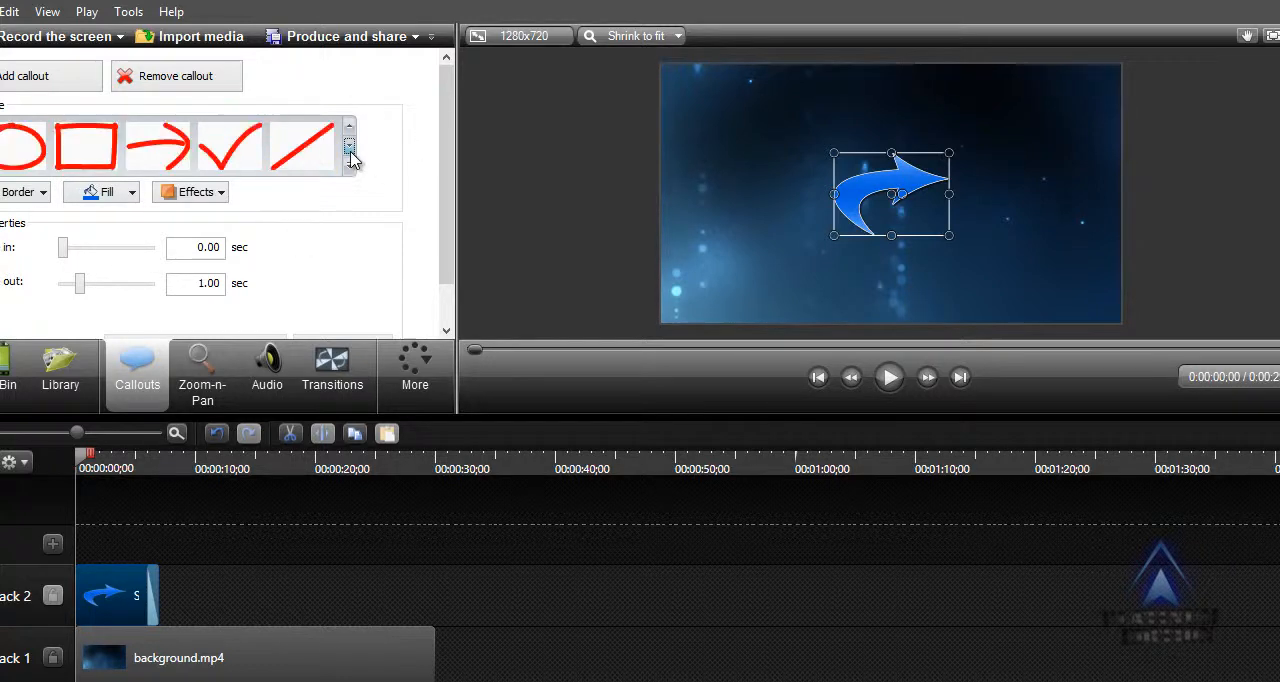
pyautogui.click(155, 163)
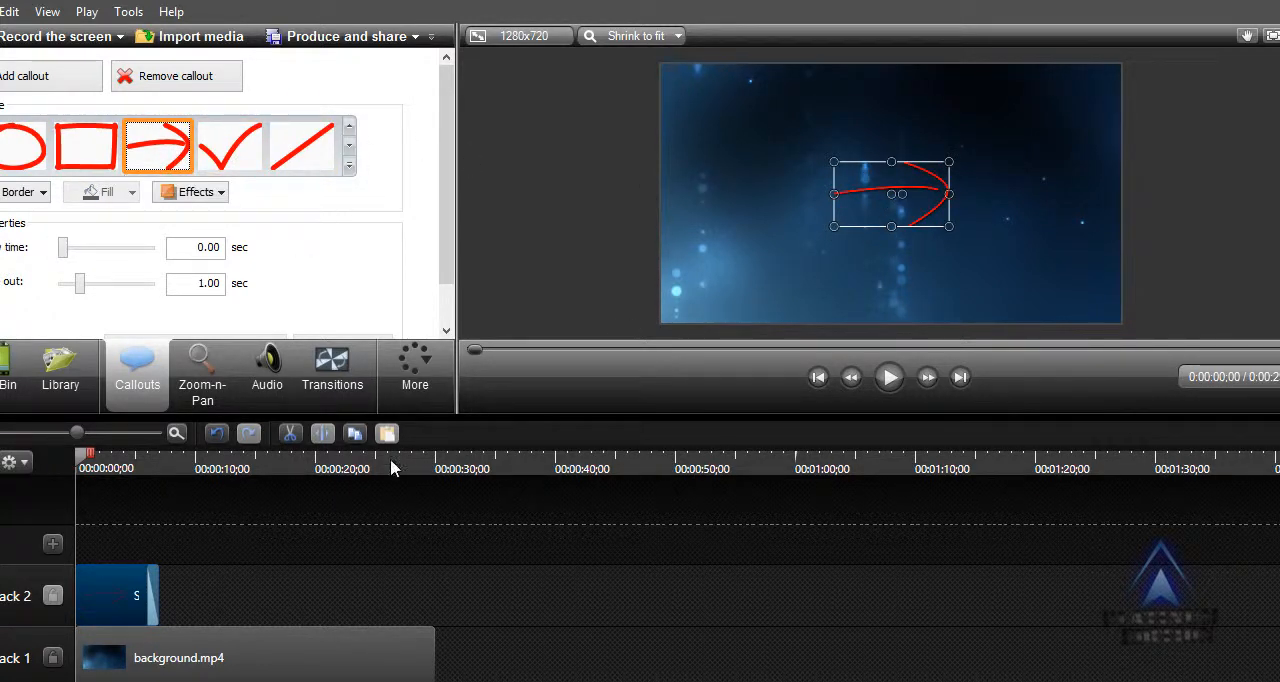
# Preview the sketch motion arrow over the background briefly and return the playhead to the start.
pyautogui.click(889, 377)
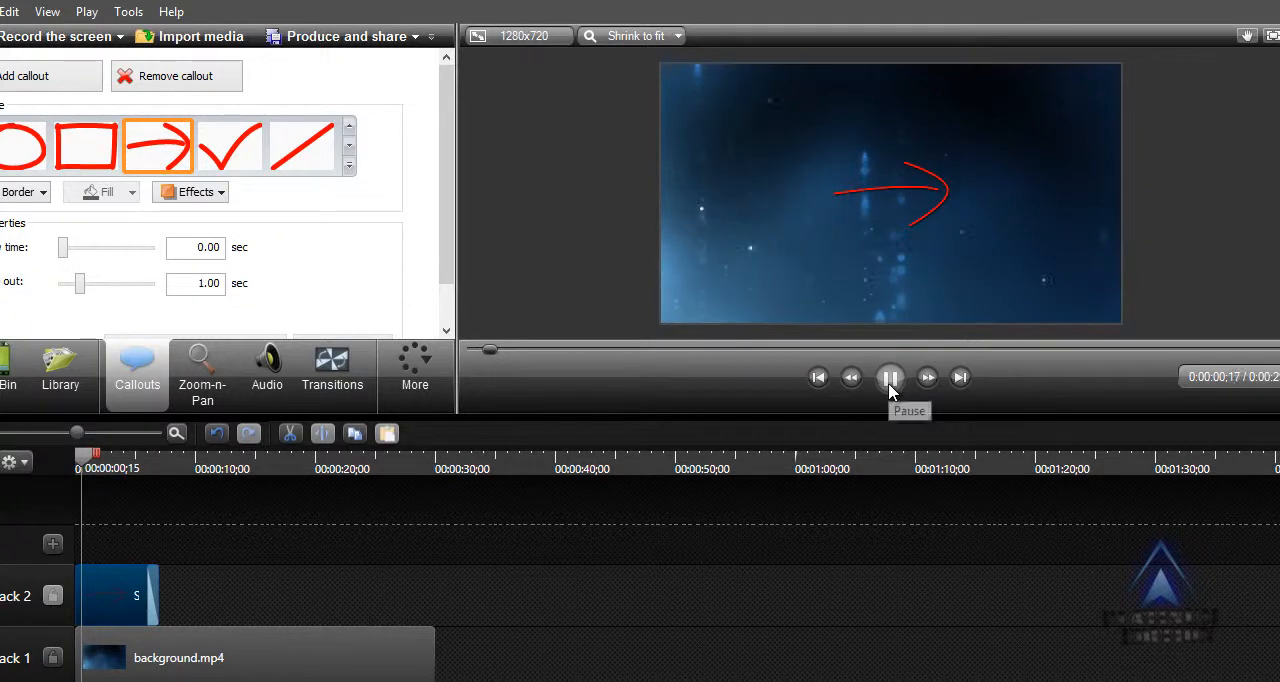
pyautogui.click(889, 377)
pyautogui.moveTo(85, 456); pyautogui.dragTo(74, 456)
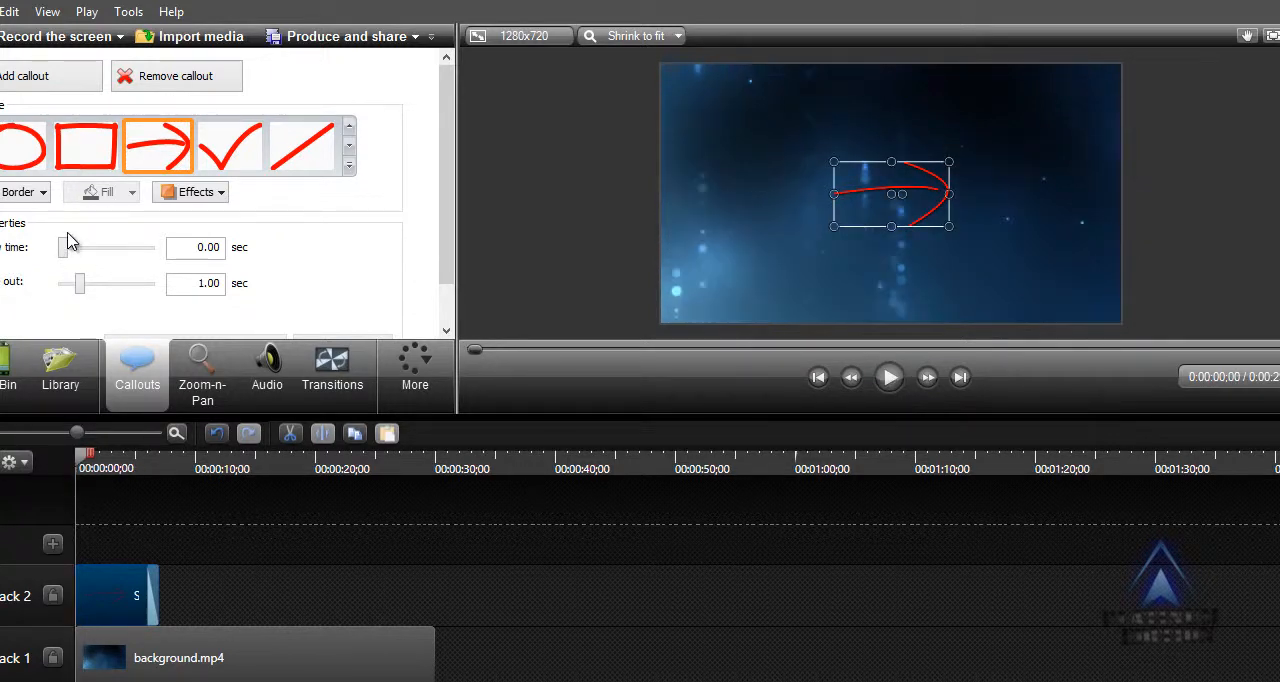
# Try a 2.50-second draw time on the sketch motion arrow, preview the animation, and reset the draw time to 0.00.
pyautogui.moveTo(65, 247); pyautogui.dragTo(106, 250)
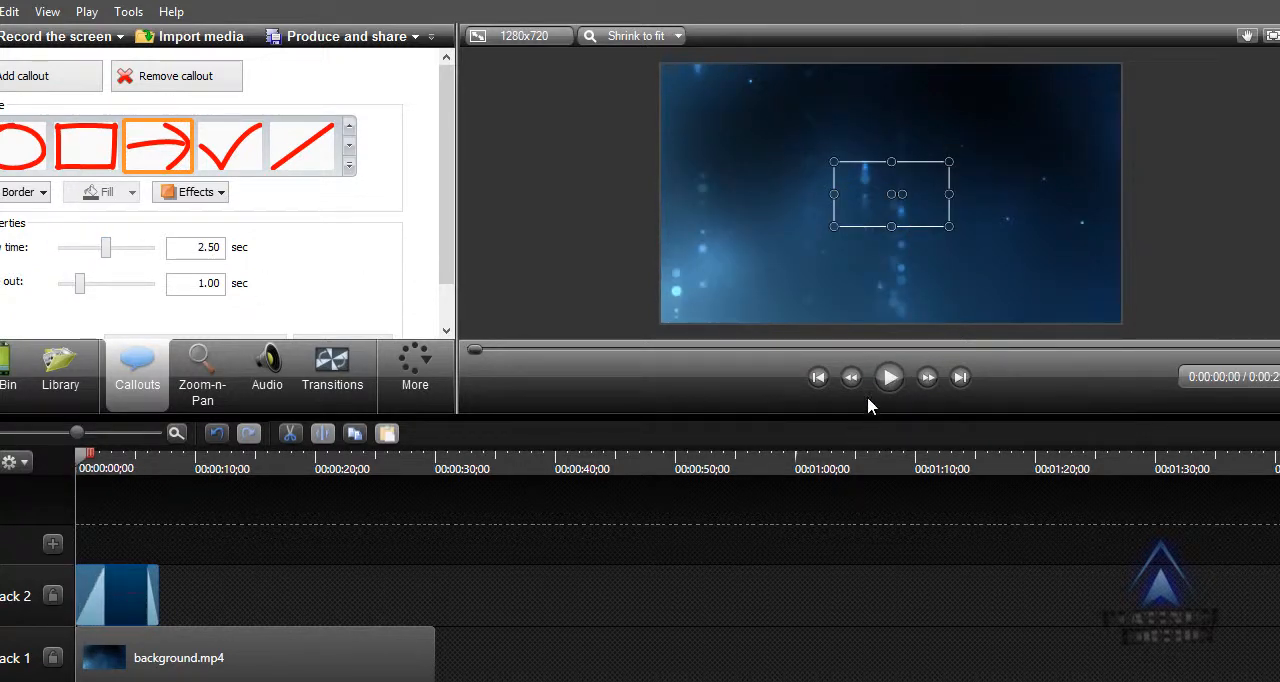
pyautogui.click(889, 380)
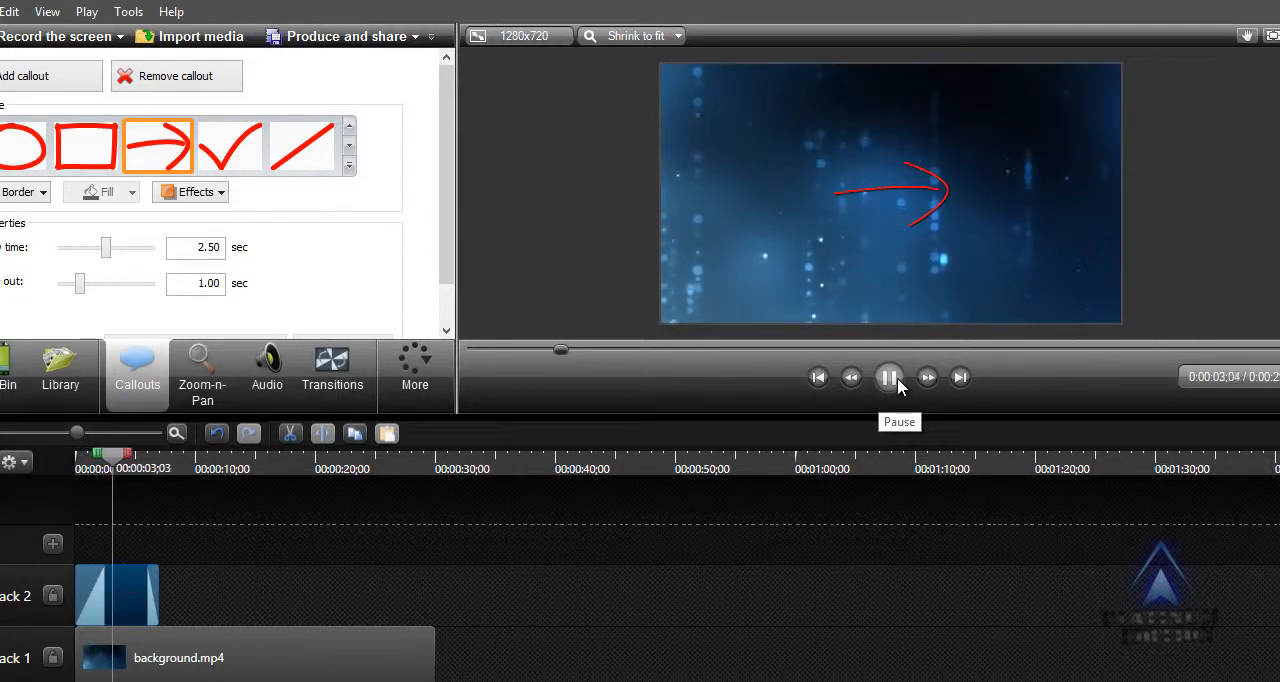
pyautogui.click(887, 377)
pyautogui.moveTo(106, 248); pyautogui.dragTo(62, 250)
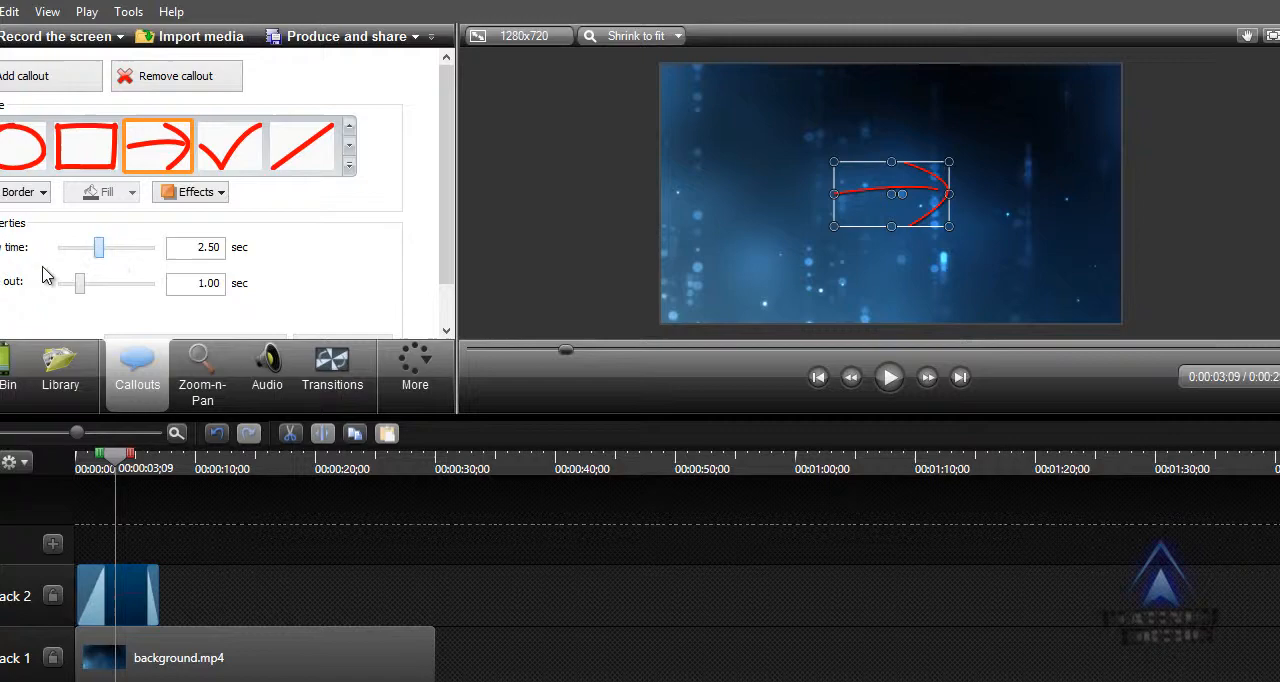
# Change the callout to Blur, move it to the upper-left area of the frame and rotate it slightly clockwise.
pyautogui.click(350, 152)
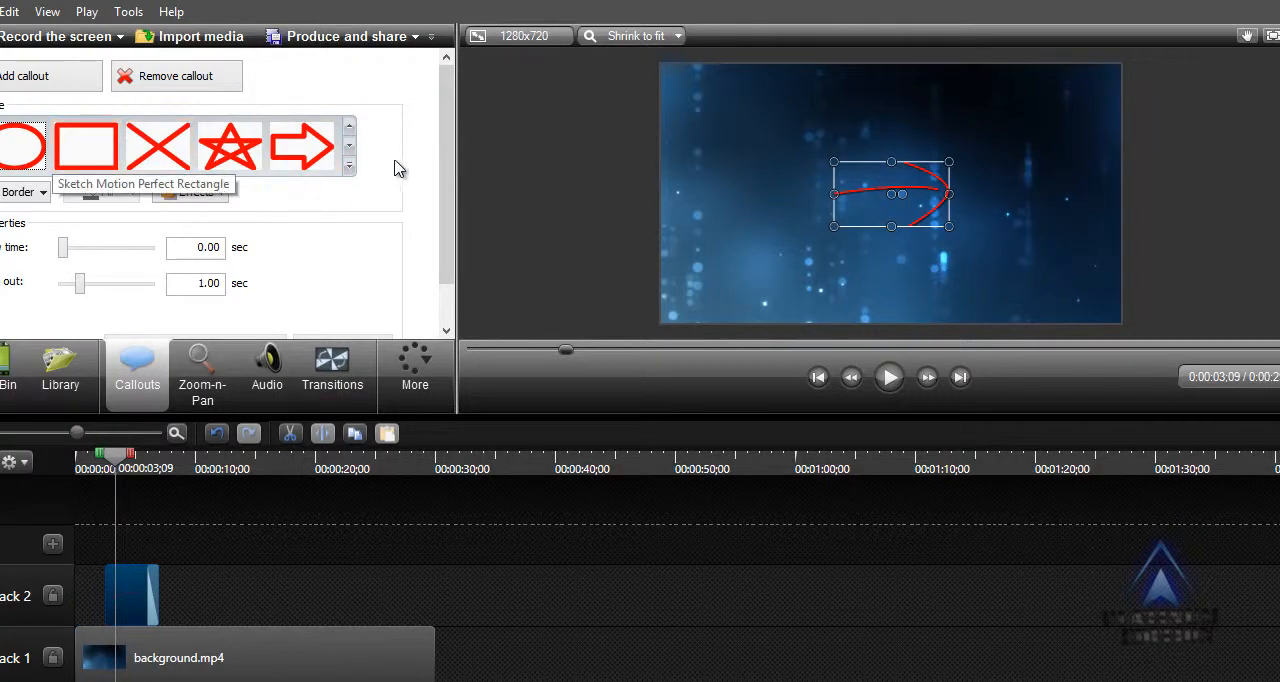
pyautogui.click(350, 148)
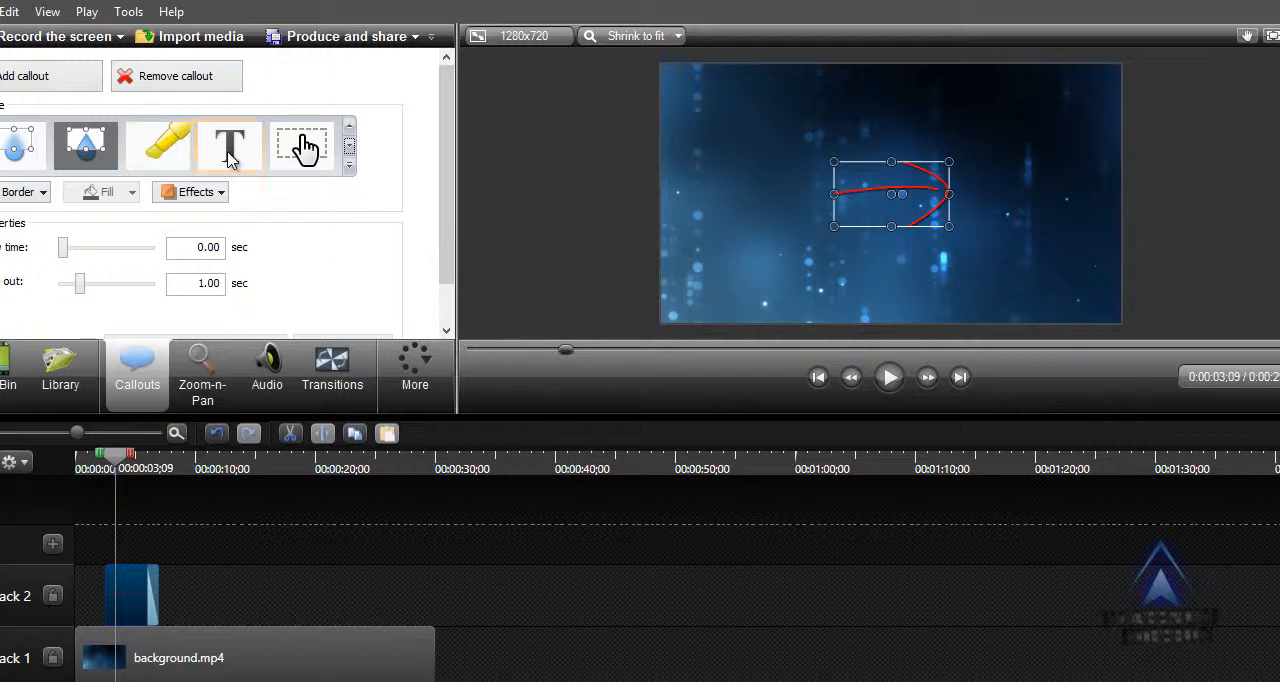
pyautogui.click(16, 165)
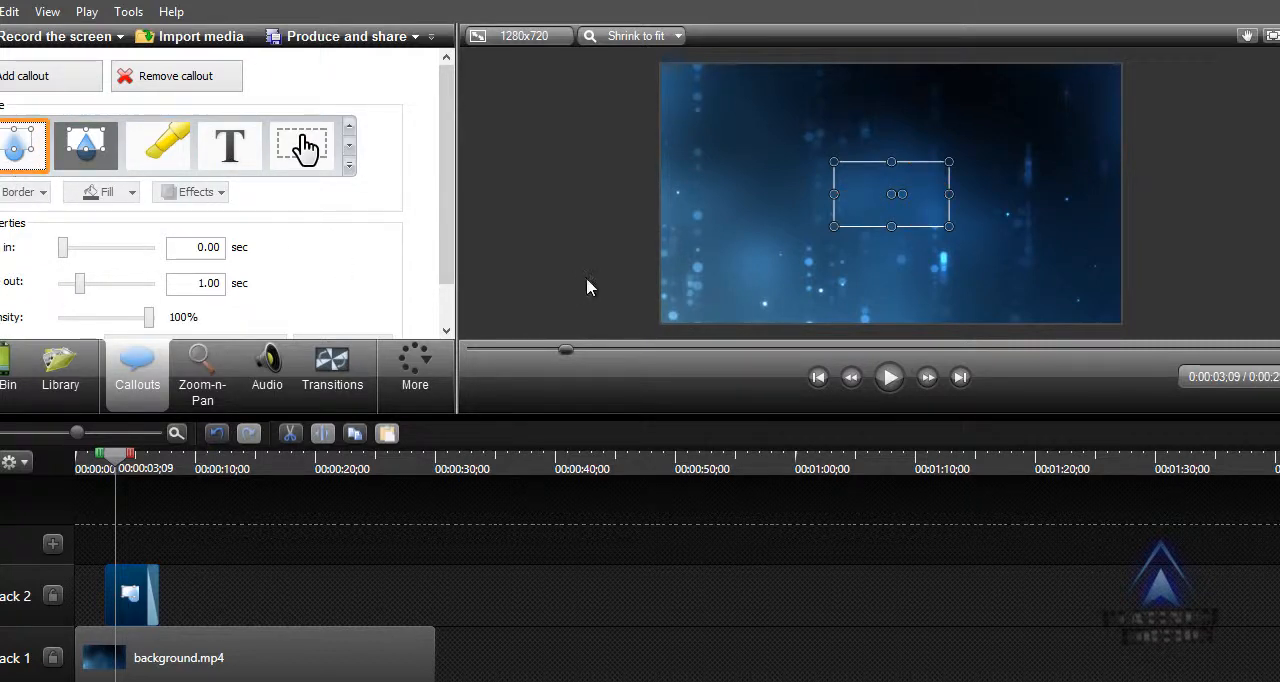
pyautogui.moveTo(894, 194); pyautogui.dragTo(743, 171)
pyautogui.click(826, 183)
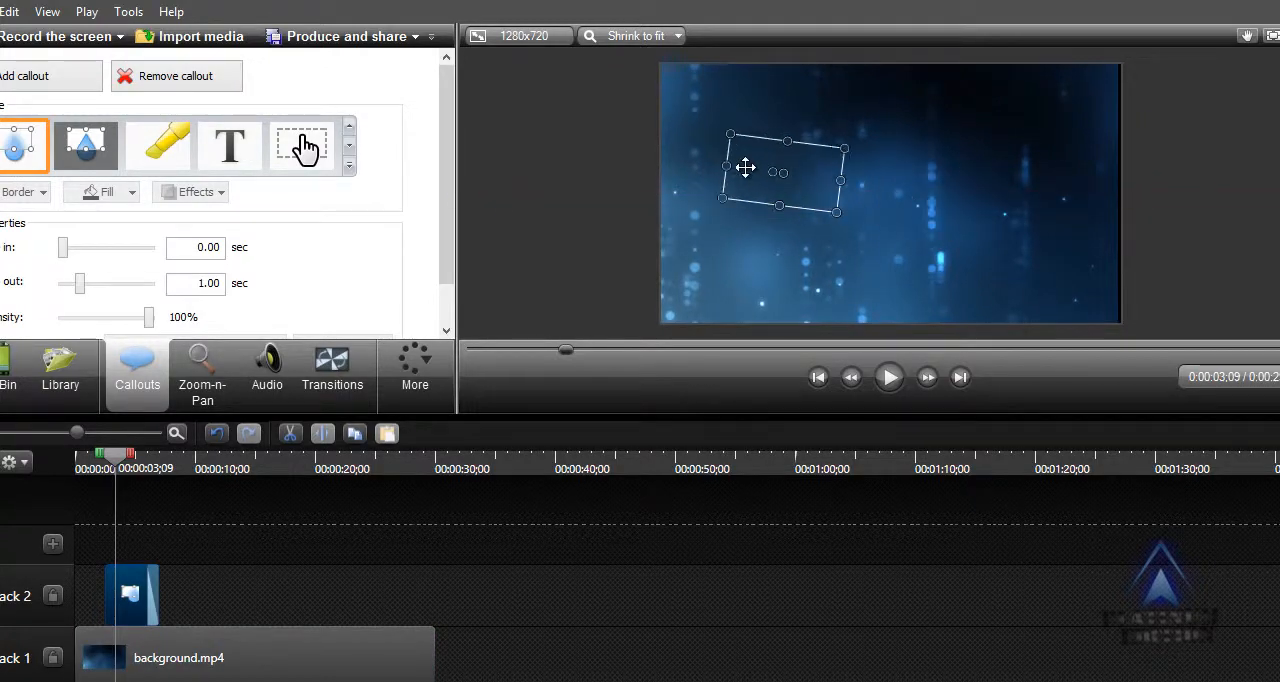
# Change the callout to Spotlight and move it to the upper middle of the frame.
pyautogui.click(89, 157)
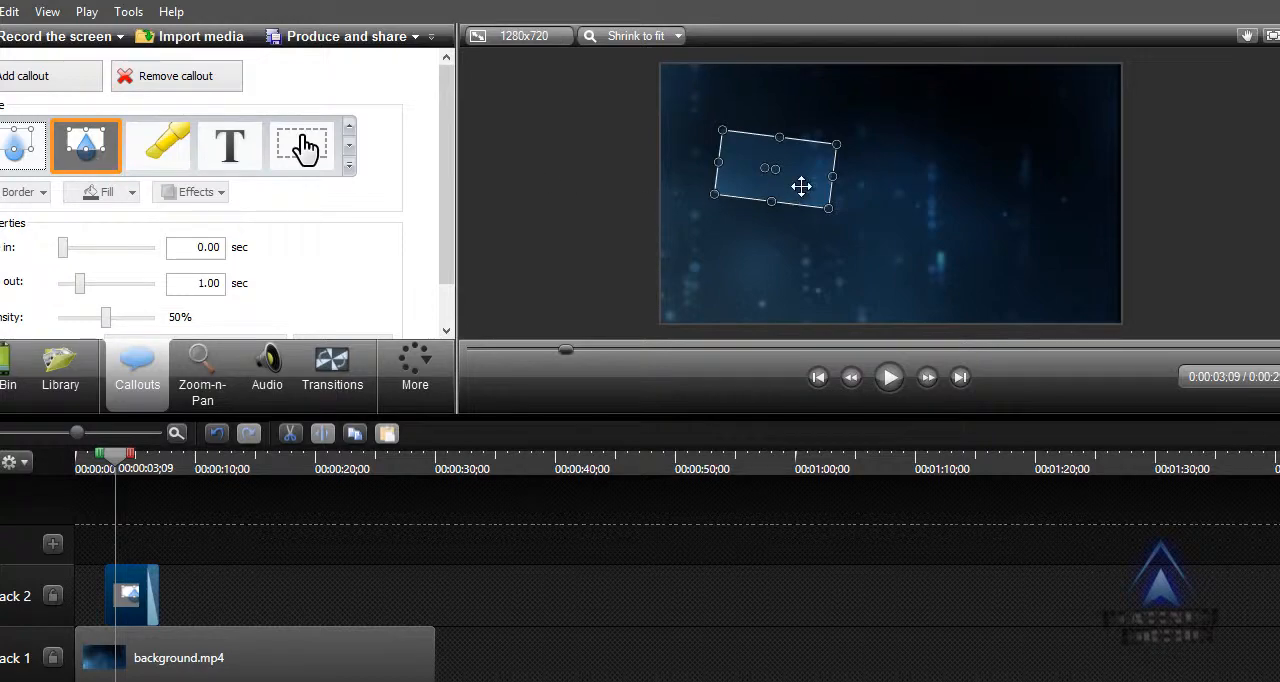
pyautogui.click(893, 225)
pyautogui.click(780, 160)
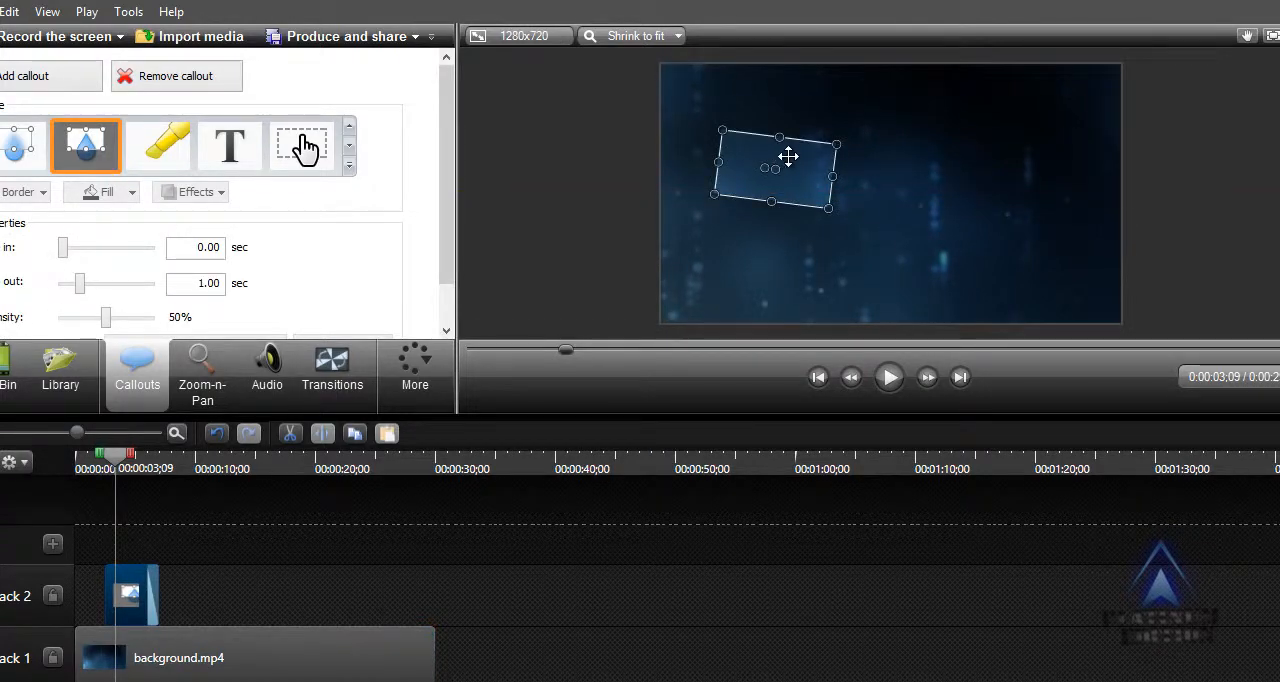
pyautogui.moveTo(787, 157); pyautogui.dragTo(873, 156)
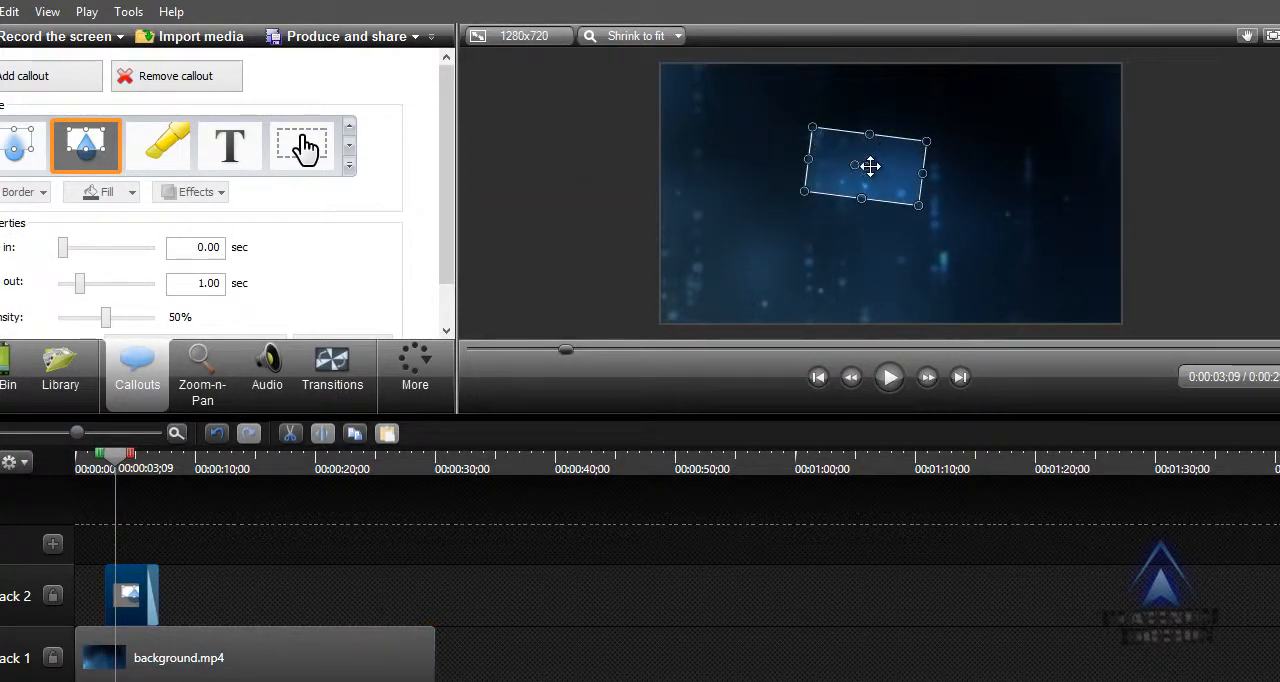
# Try the yellow highlight style on the callout and change the callout to Text.
pyautogui.click(168, 150)
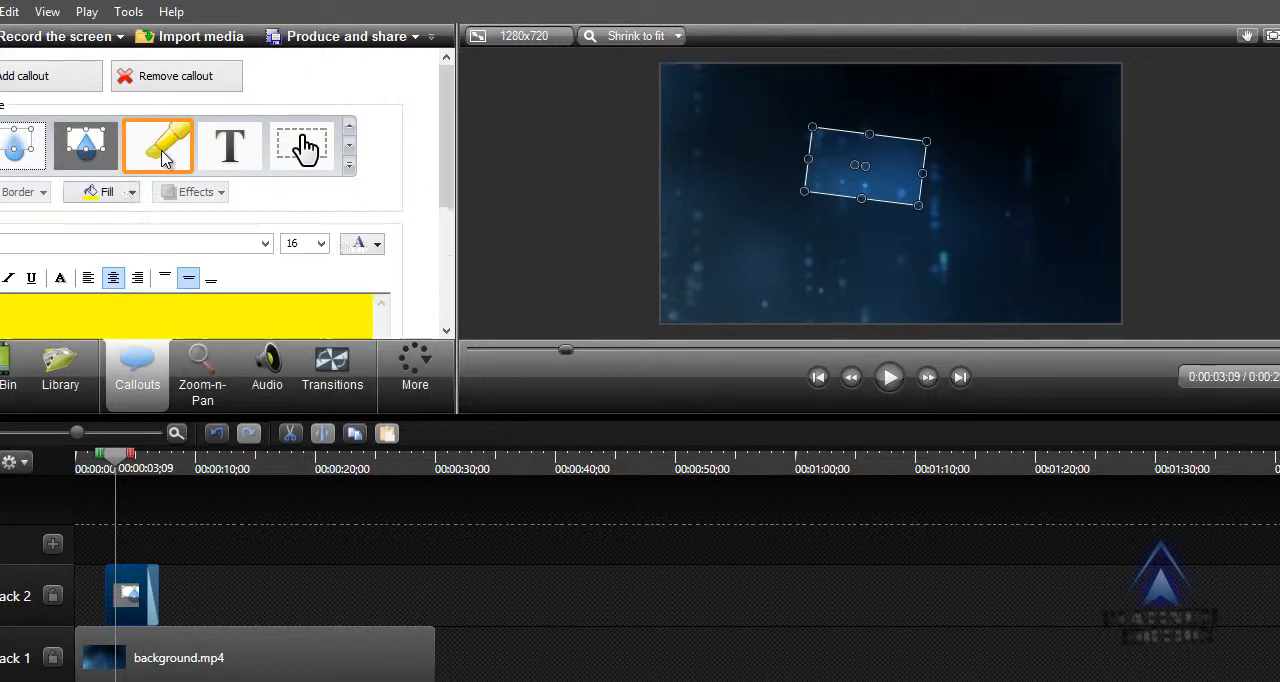
pyautogui.moveTo(854, 165); pyautogui.dragTo(827, 166)
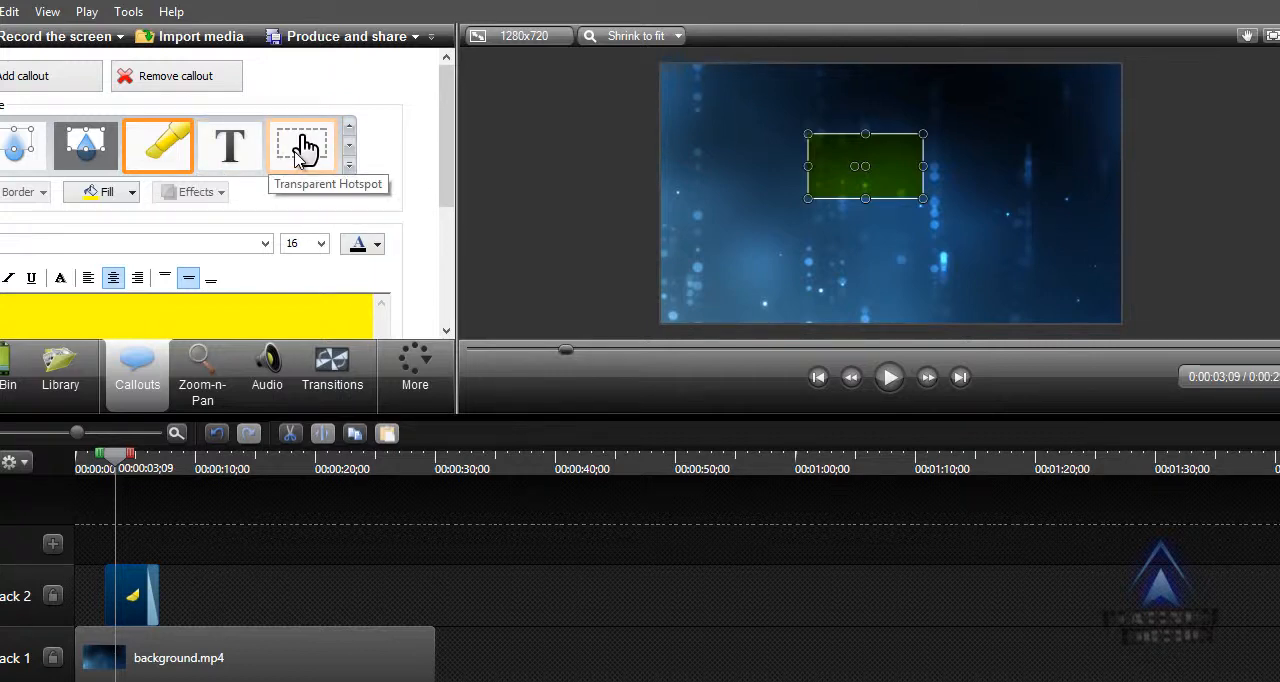
pyautogui.click(226, 160)
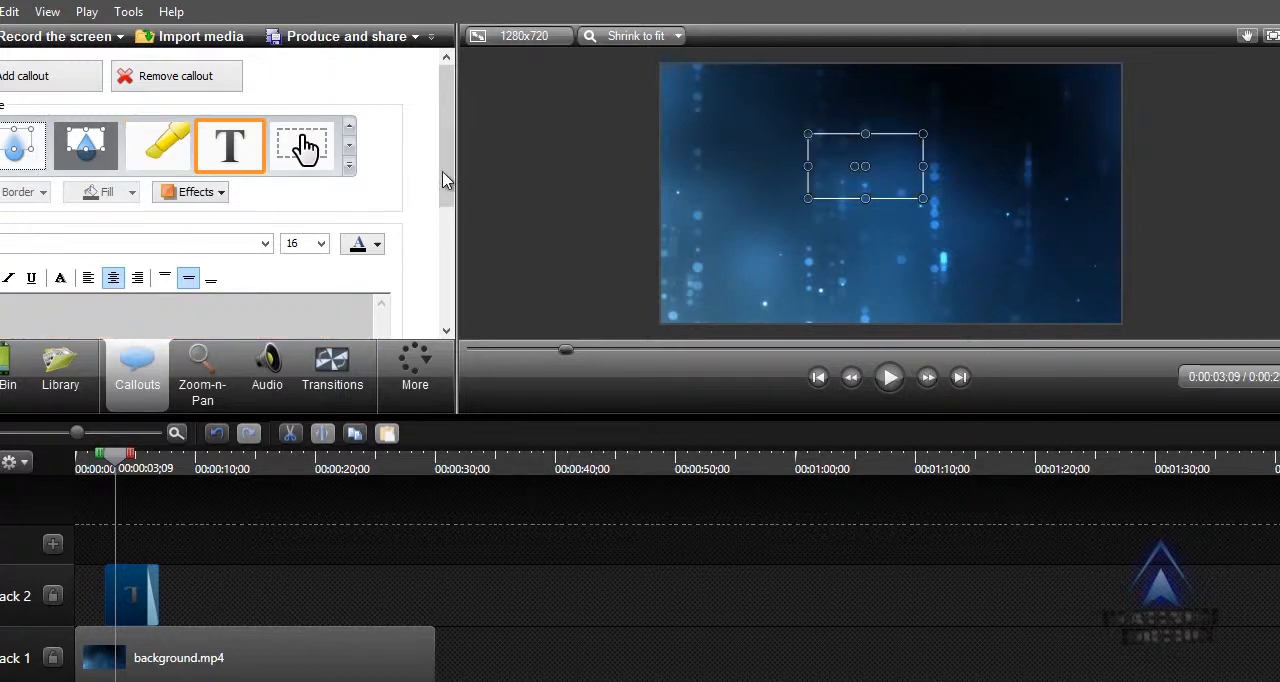
# Move the text callout to the centre of the video frame.
pyautogui.moveTo(443, 172); pyautogui.dragTo(454, 194)
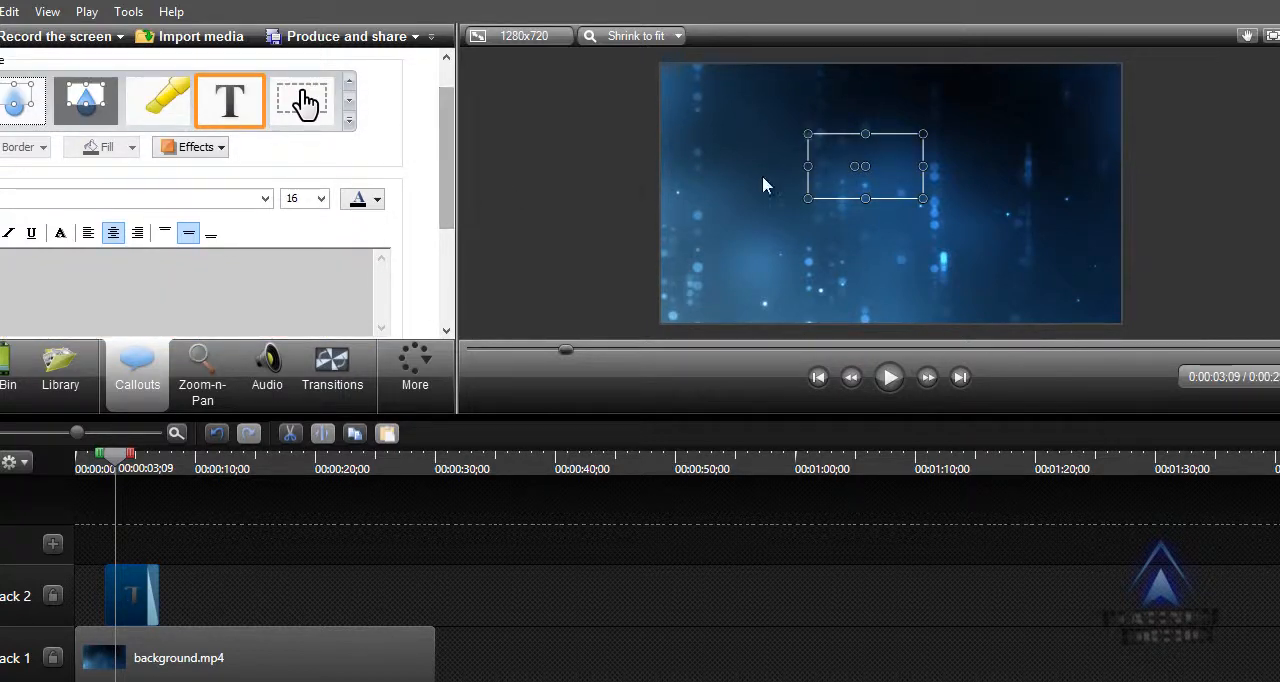
pyautogui.moveTo(866, 175); pyautogui.dragTo(887, 191)
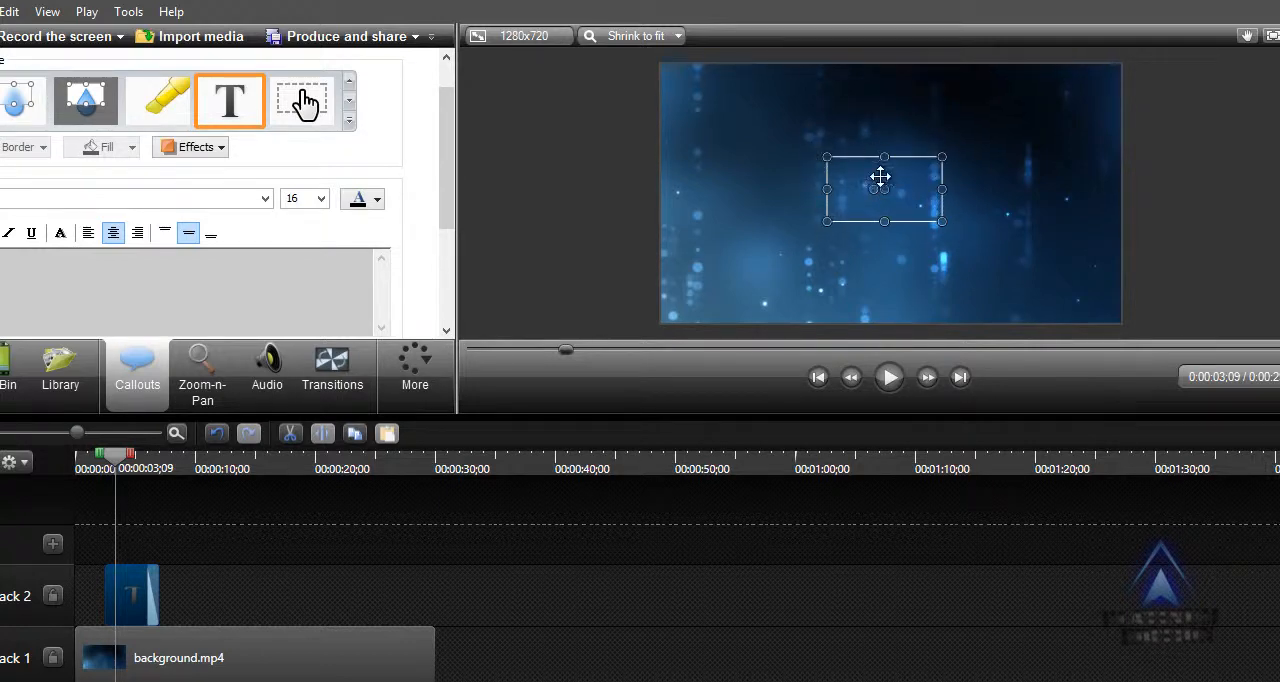
pyautogui.moveTo(892, 193)
pyautogui.mouseDown()
pyautogui.moveTo(917, 177)
pyautogui.moveTo(877, 209)
pyautogui.moveTo(897, 191)
pyautogui.moveTo(918, 196)
pyautogui.moveTo(906, 198)
pyautogui.mouseUp()
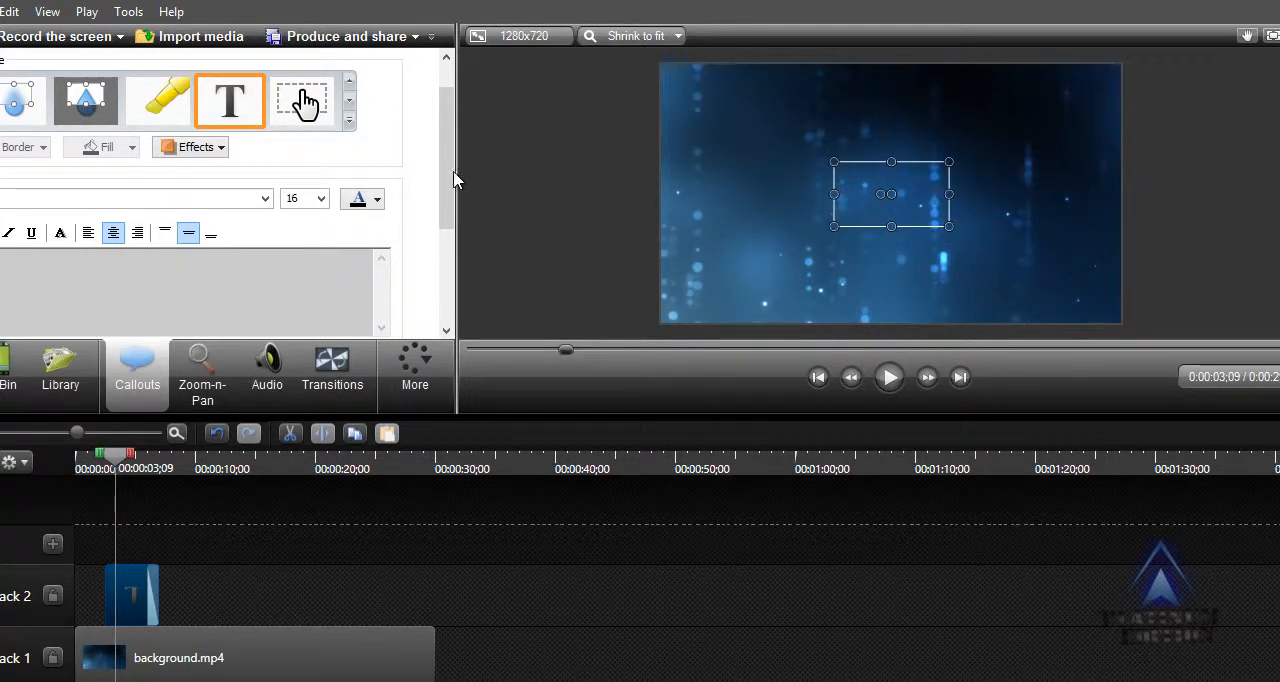
# Enter REALLY COOL TEXT EFFECT as the text of the callout.
pyautogui.moveTo(450, 179); pyautogui.dragTo(452, 216)
pyautogui.click(142, 224)
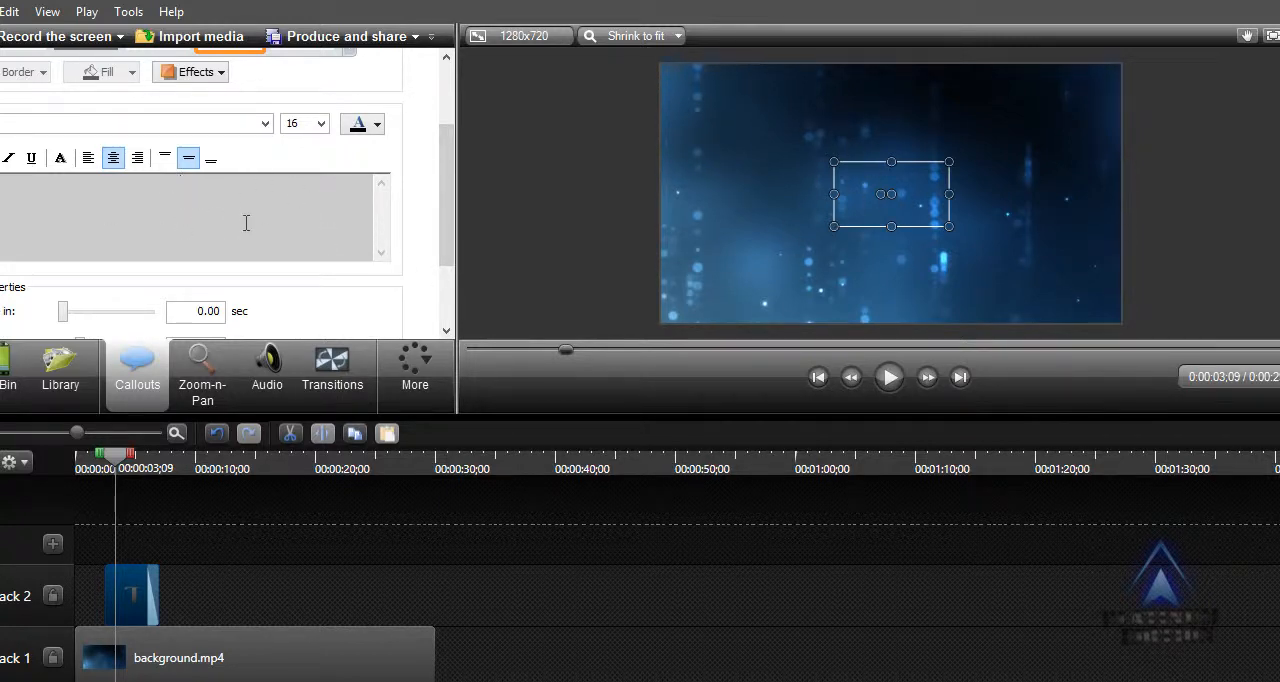
pyautogui.write('REALLY COO')
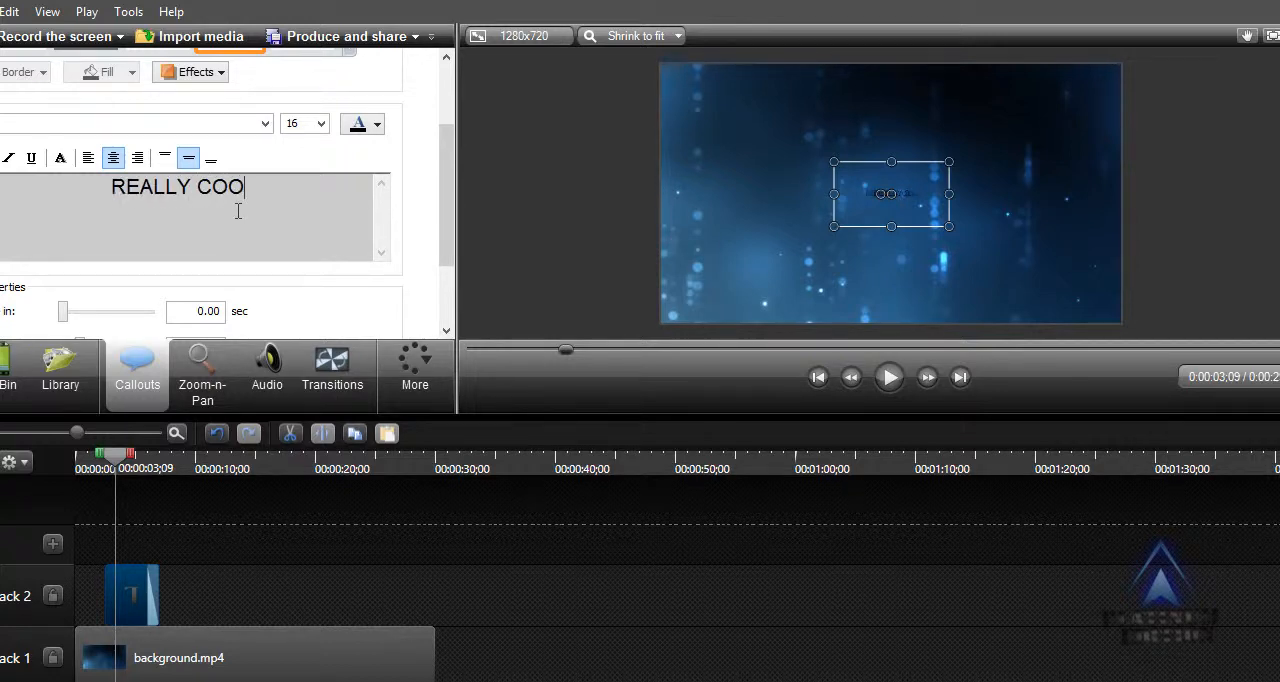
pyautogui.write('L TEXT EFFECT')
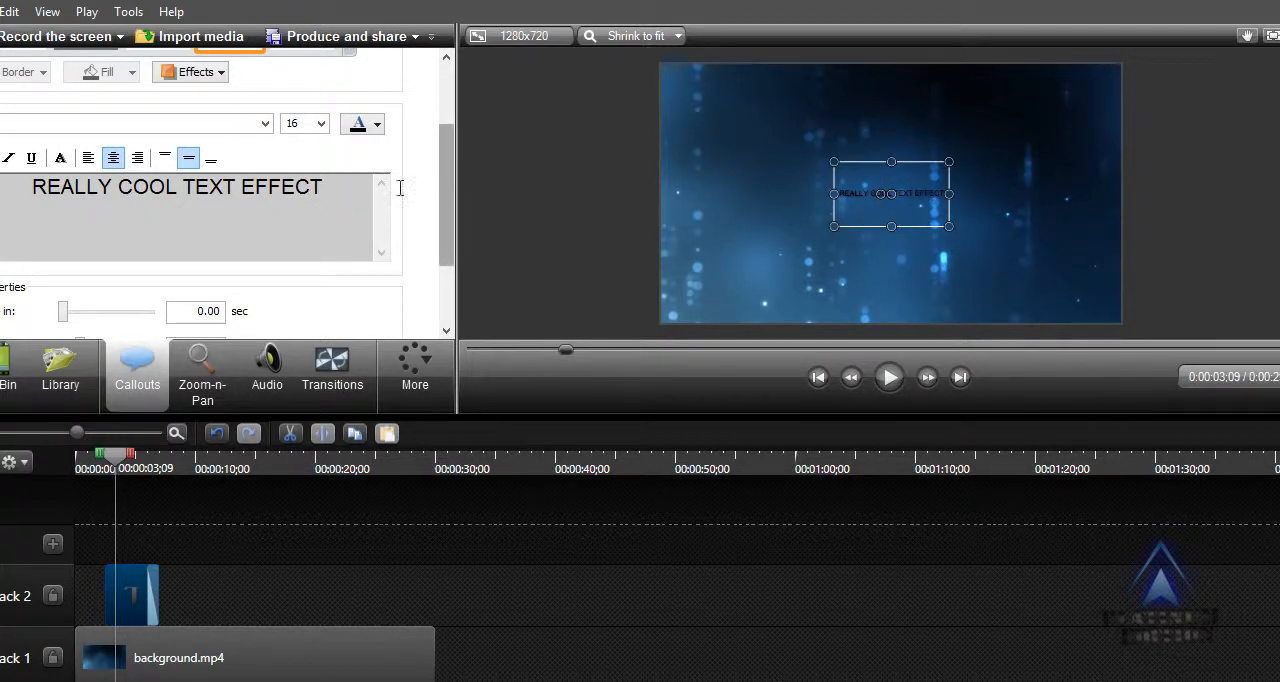
# Set all of the callout's text to font size 24 and colour it white.
pyautogui.tripleClick(308, 196)
pyautogui.click(320, 123)
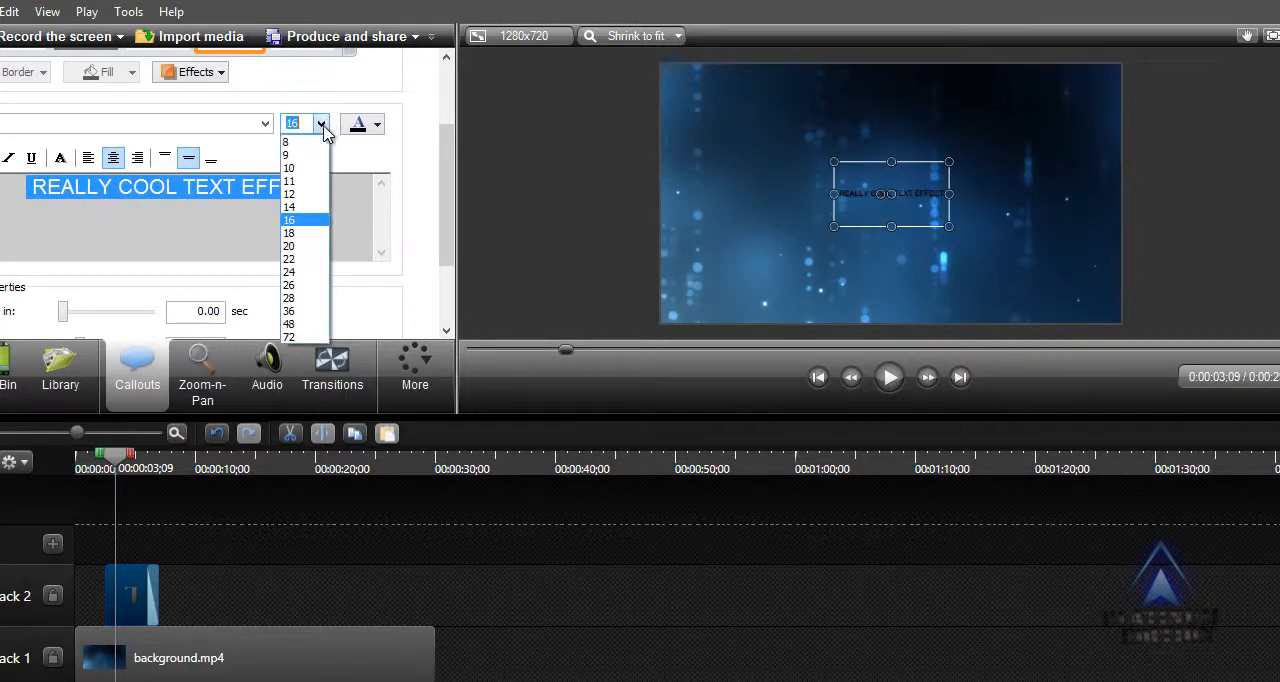
pyautogui.click(320, 272)
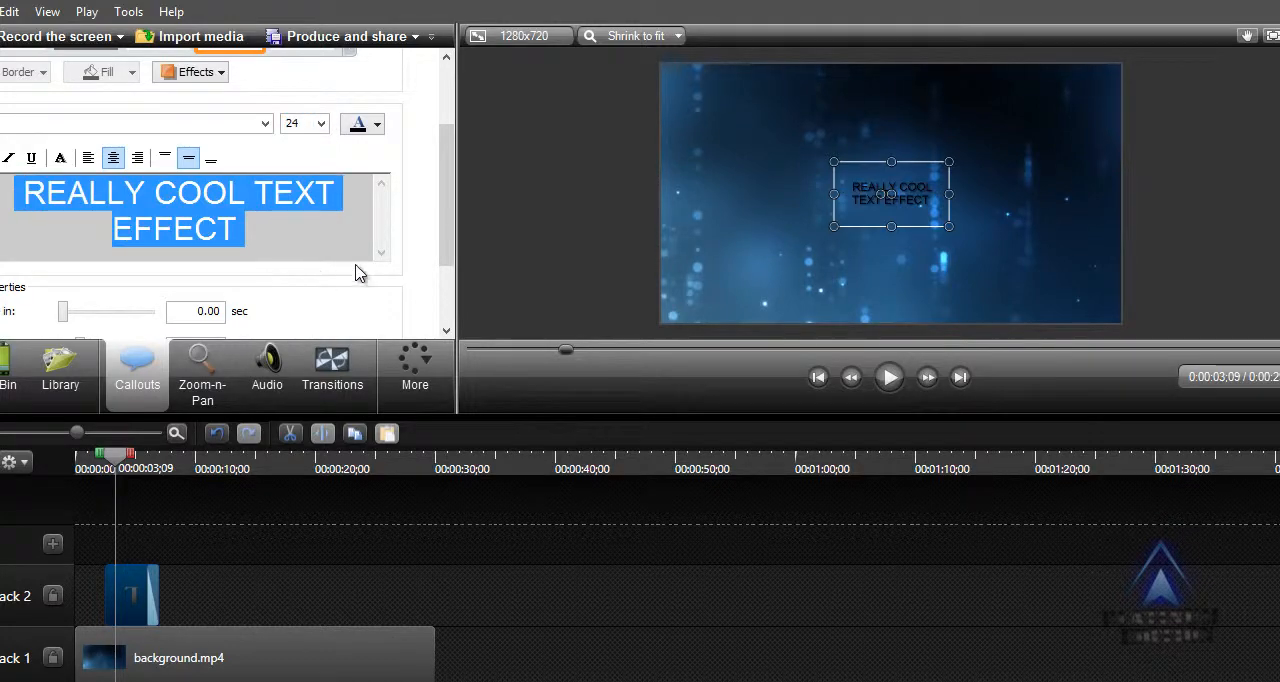
pyautogui.click(319, 232)
pyautogui.doubleClick(259, 232)
pyautogui.click(259, 232)
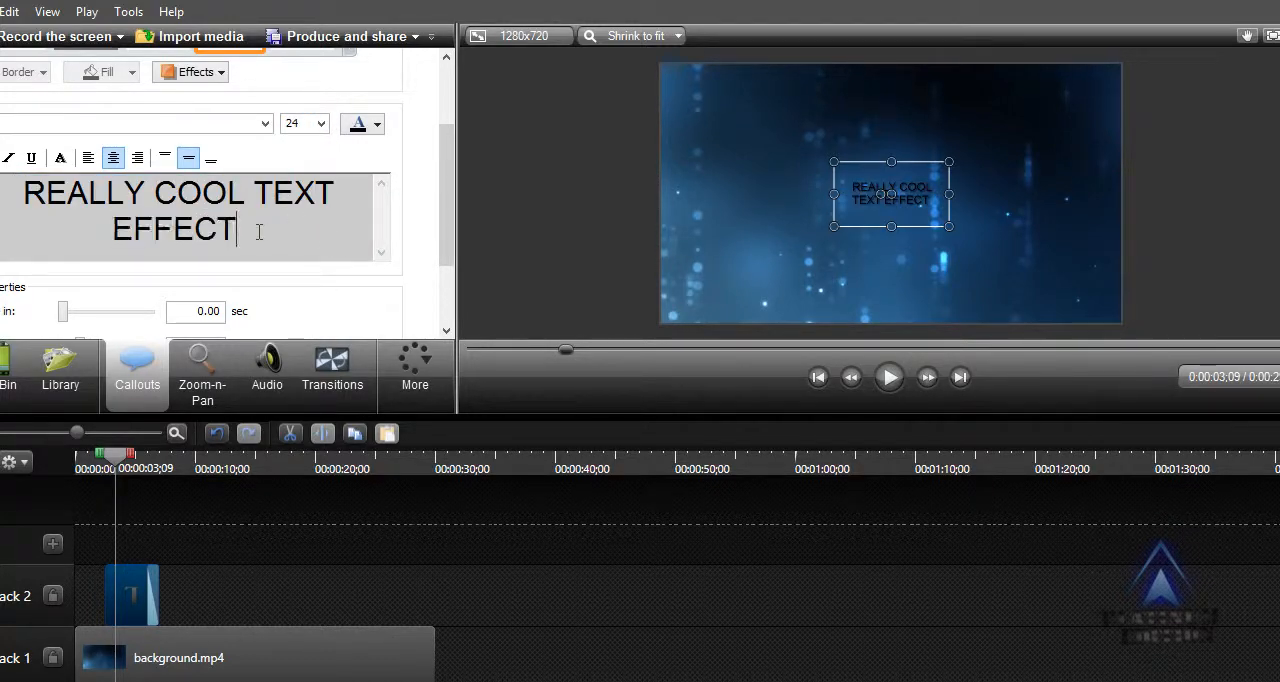
pyautogui.tripleClick(259, 232)
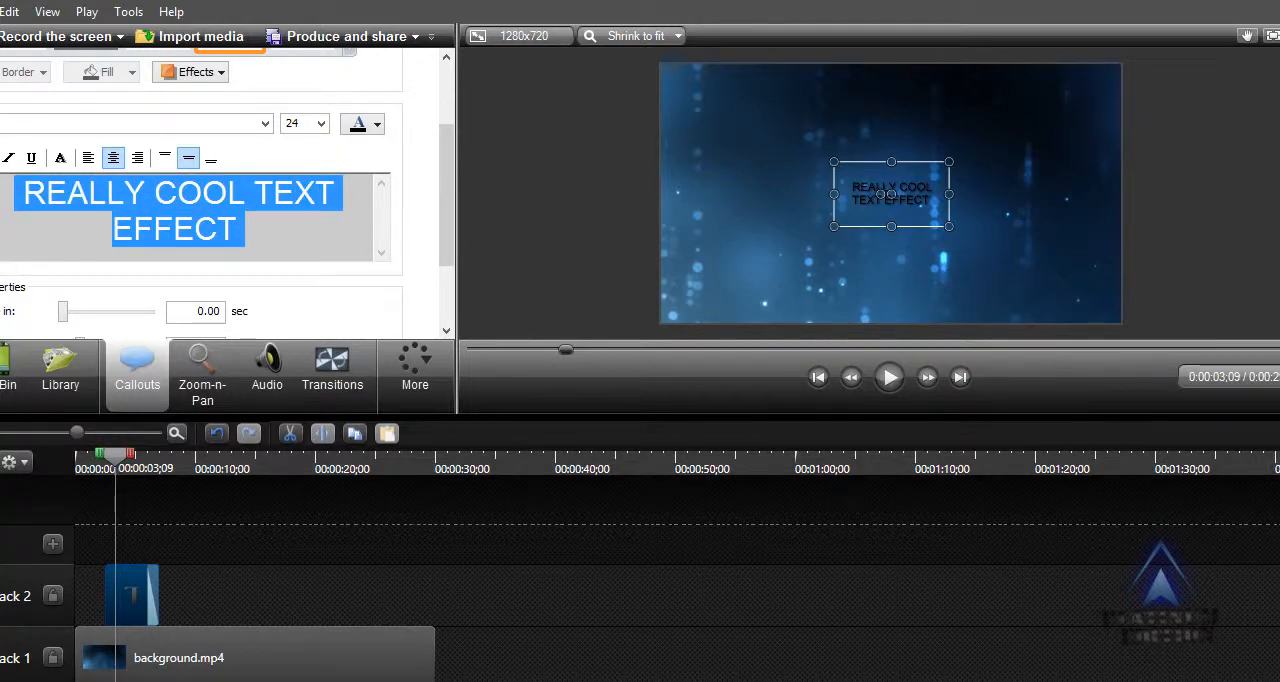
pyautogui.click(376, 124)
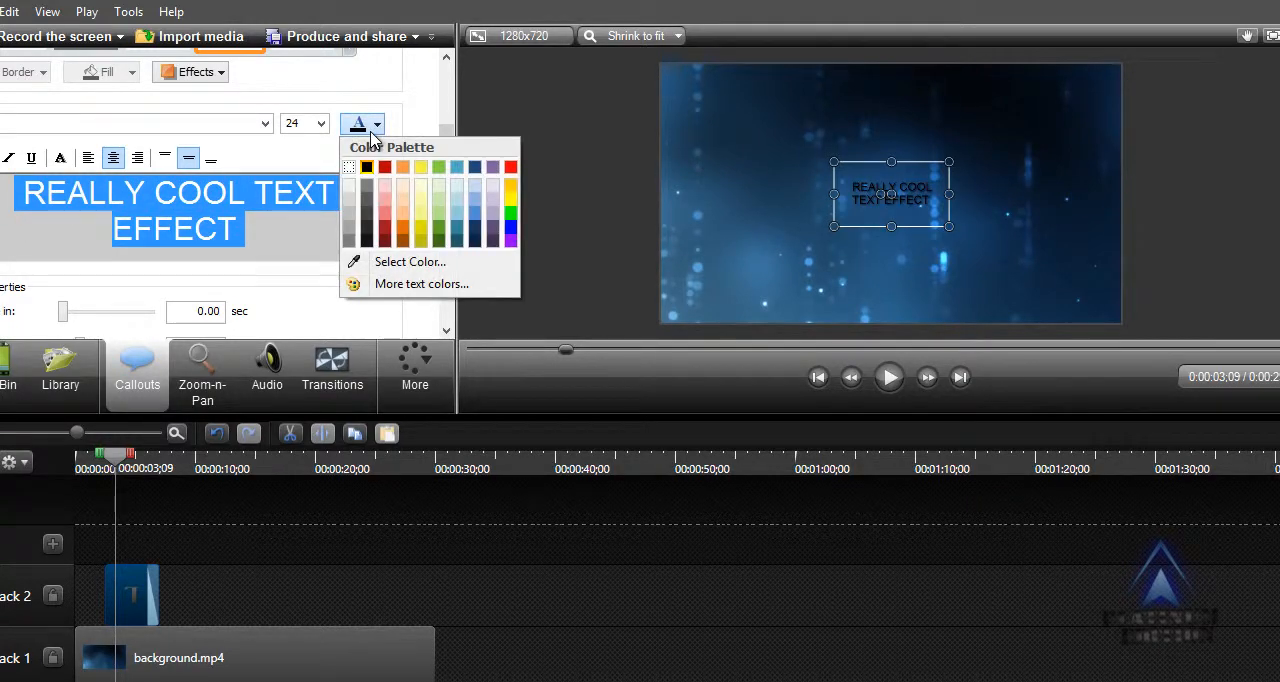
pyautogui.click(351, 168)
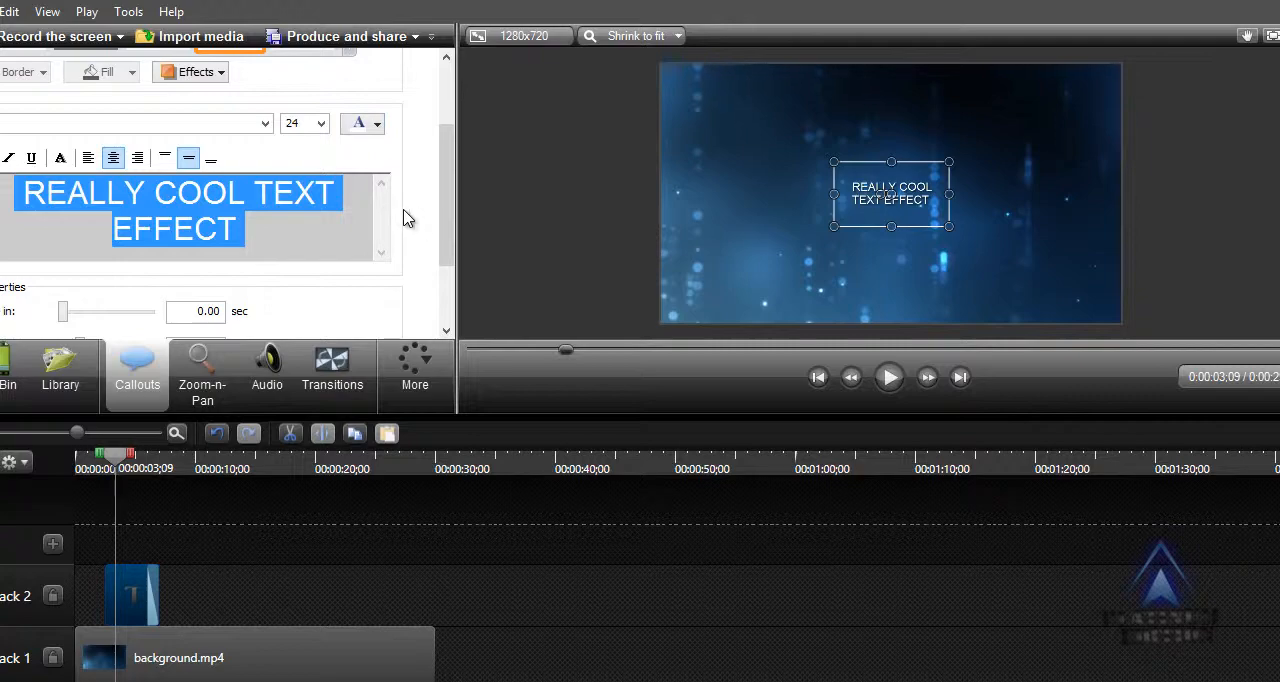
# Shift the text callout slightly earlier on Track 2 and try background.mp4 on Track 3 above it.
pyautogui.moveTo(452, 207); pyautogui.dragTo(429, 257)
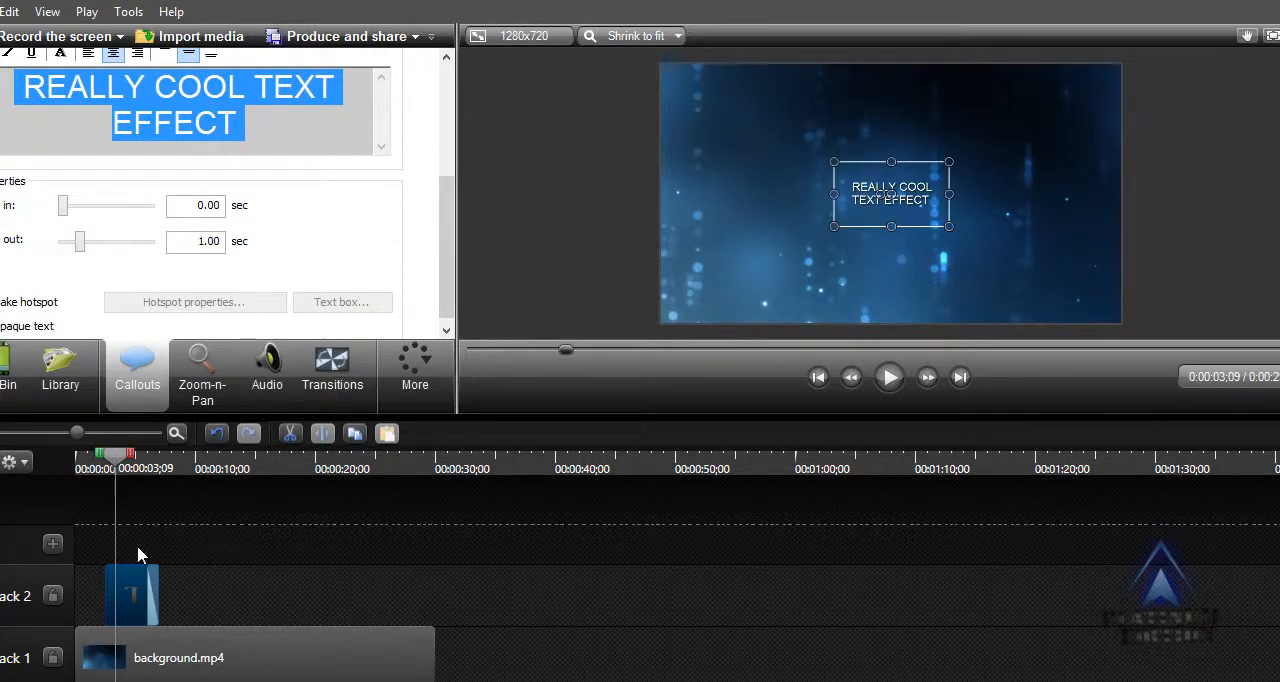
pyautogui.moveTo(131, 589); pyautogui.dragTo(127, 600)
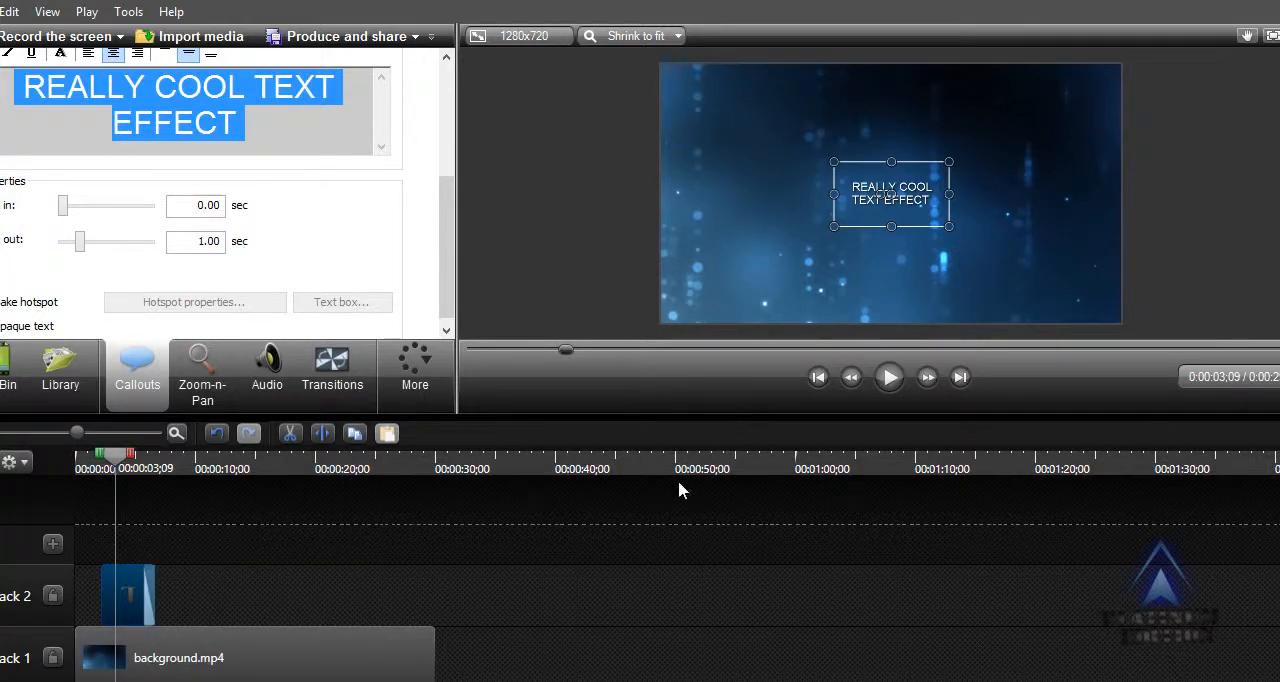
pyautogui.click(281, 657)
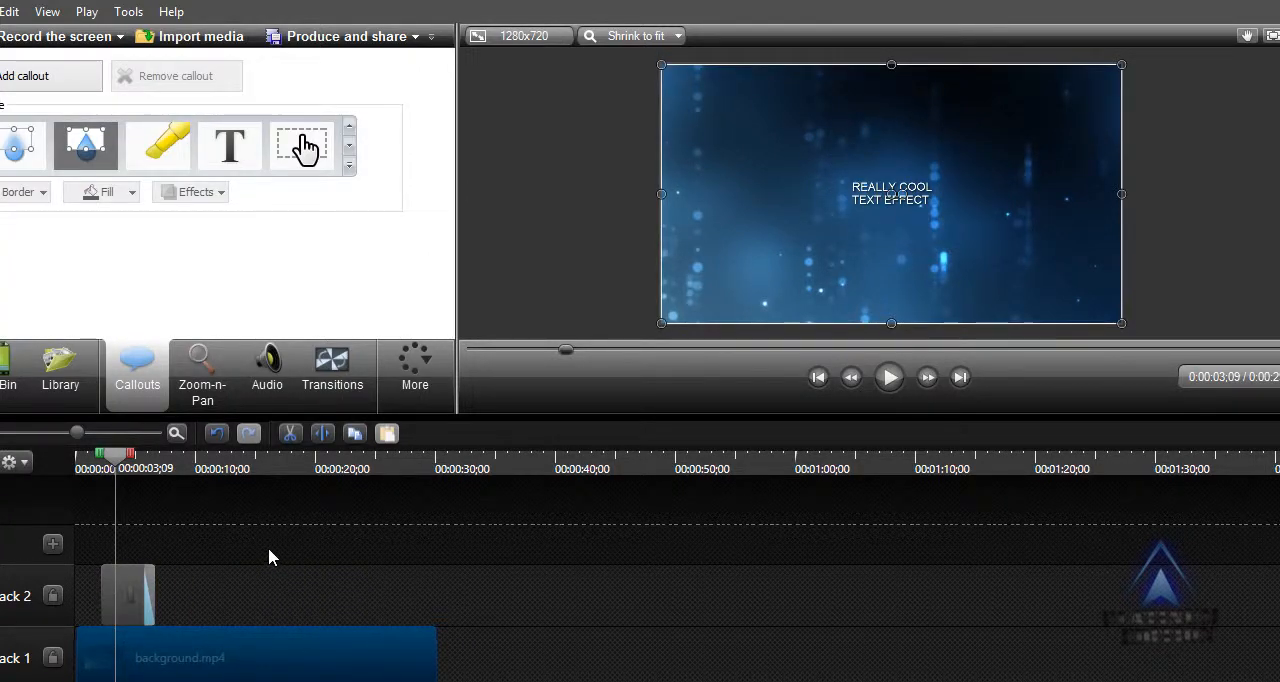
pyautogui.moveTo(268, 557)
pyautogui.mouseDown()
pyautogui.moveTo(257, 531)
pyautogui.moveTo(243, 558)
pyautogui.mouseUp()
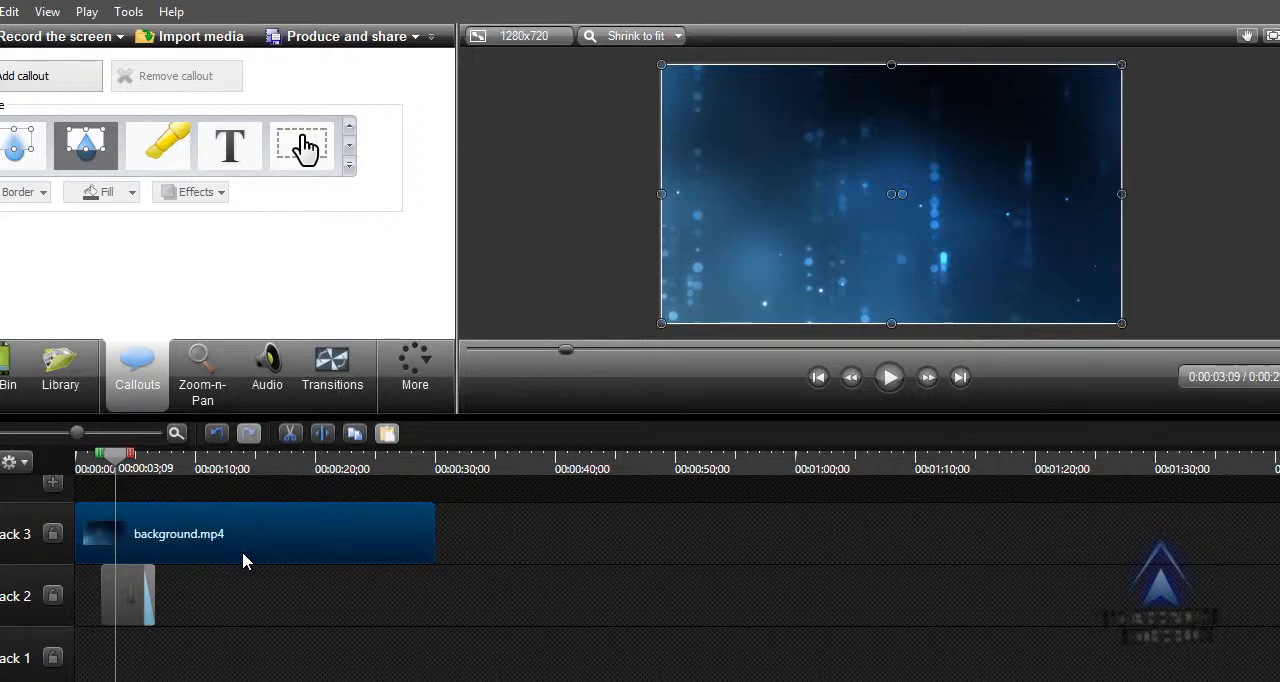
# Move the text callout to the start of the timeline and return background.mp4 to Track 1 beneath it.
pyautogui.click(120, 598)
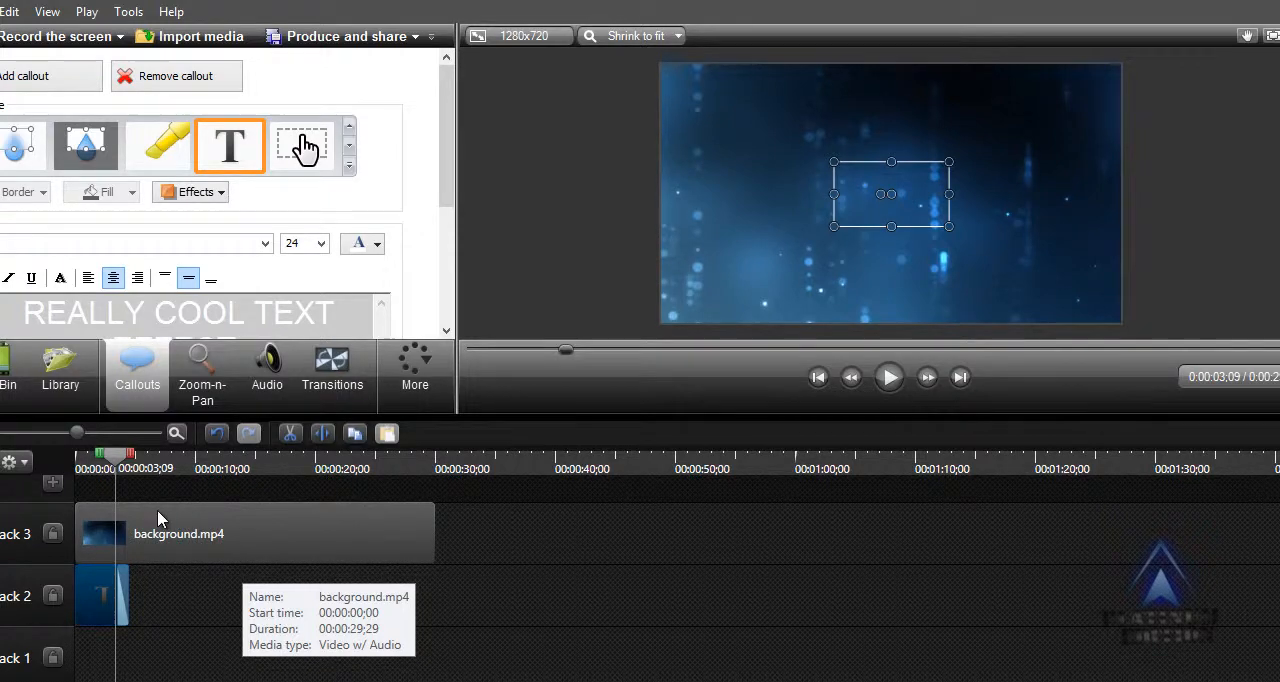
pyautogui.moveTo(215, 548); pyautogui.dragTo(193, 664)
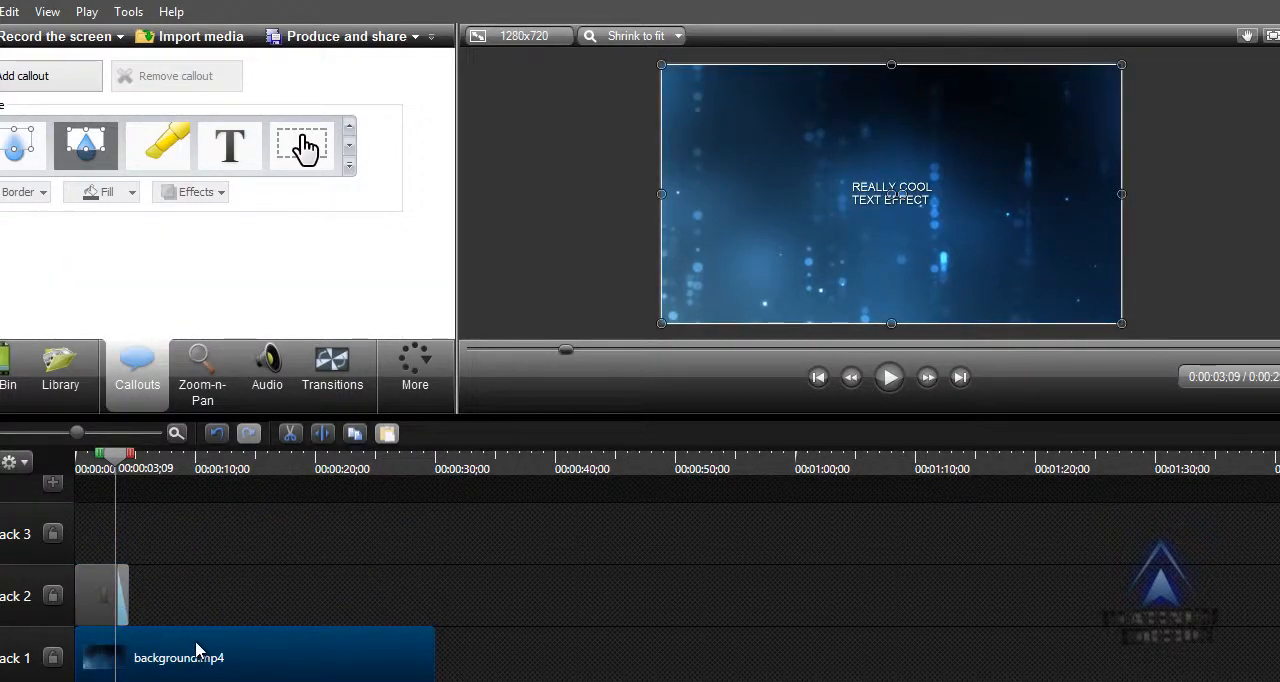
pyautogui.click(92, 598)
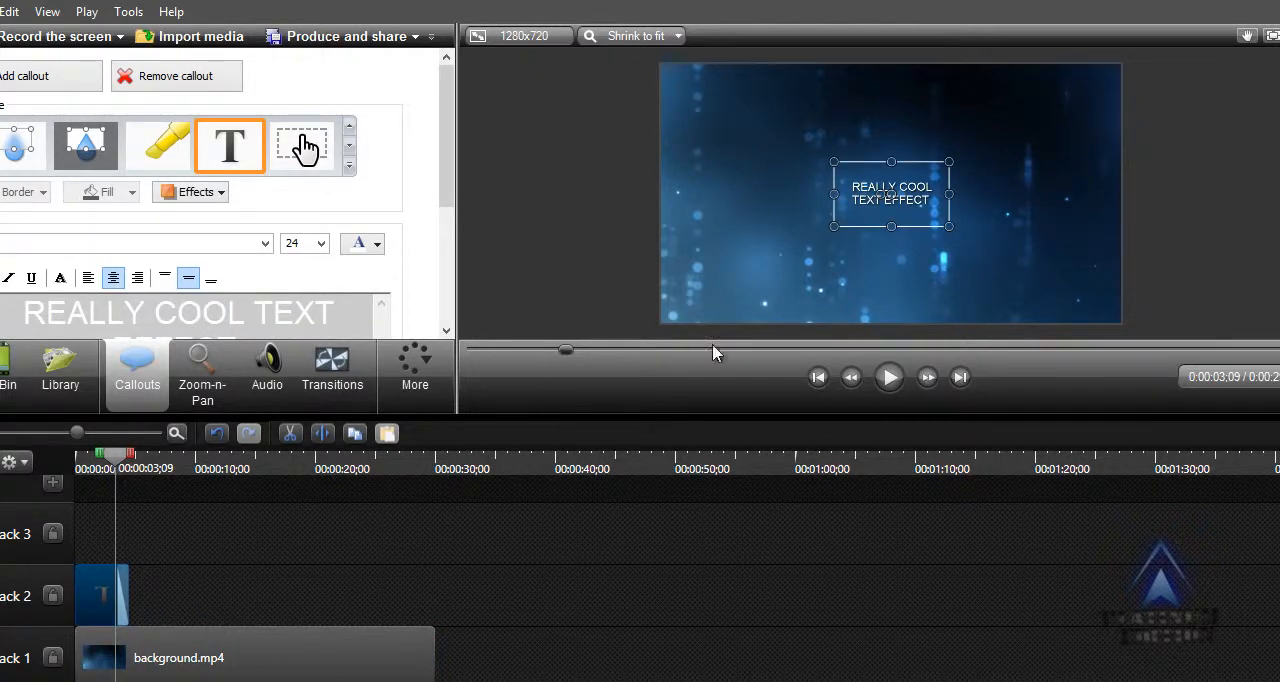
# Play the video from the beginning to preview how the text callout appears and fades out.
pyautogui.click(818, 377)
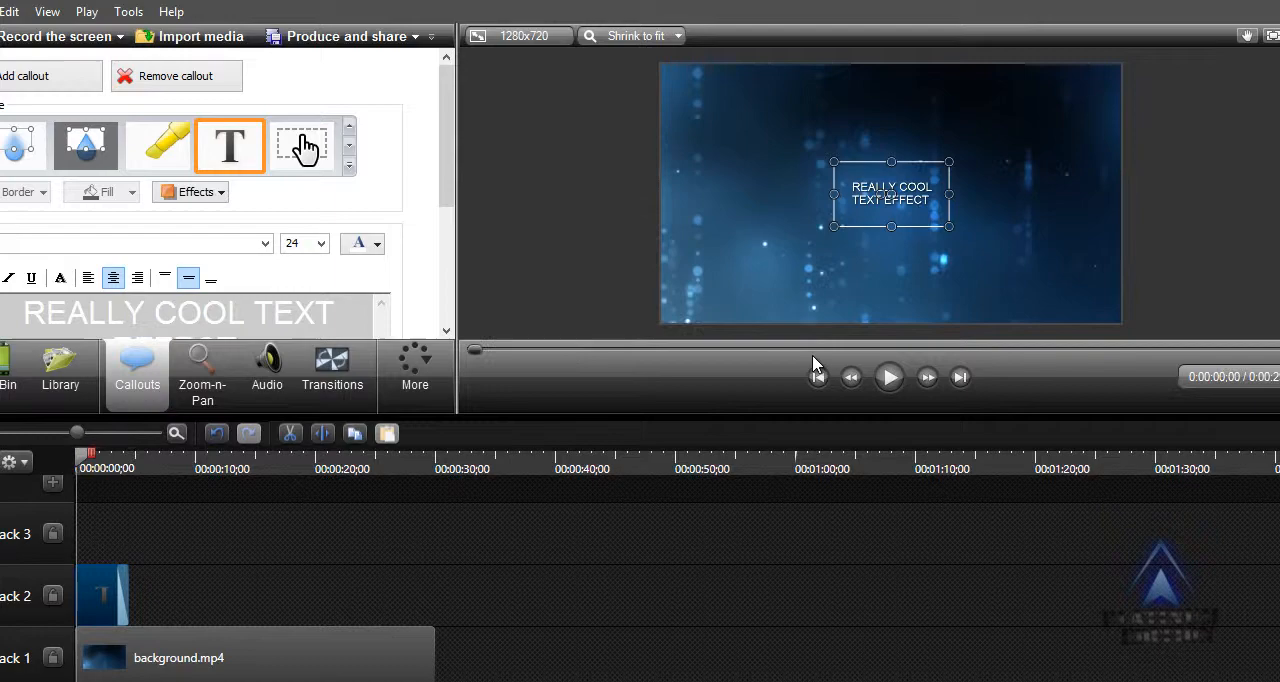
pyautogui.click(880, 377)
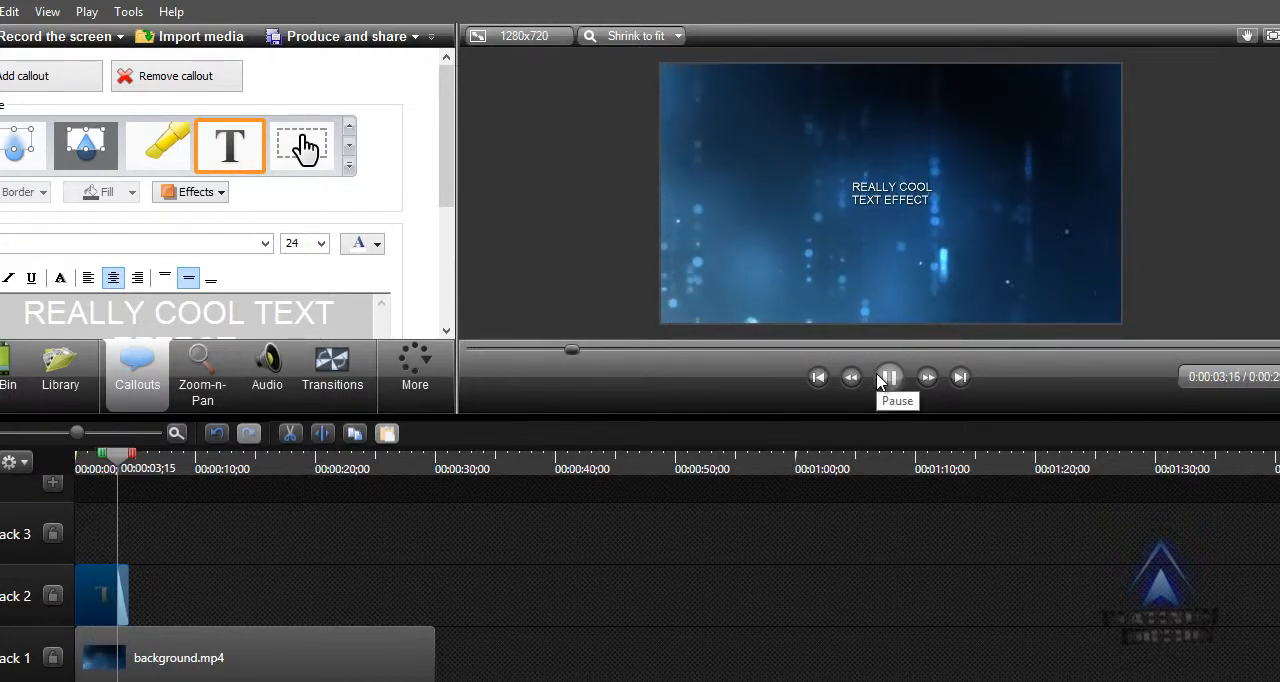
pyautogui.click(880, 377)
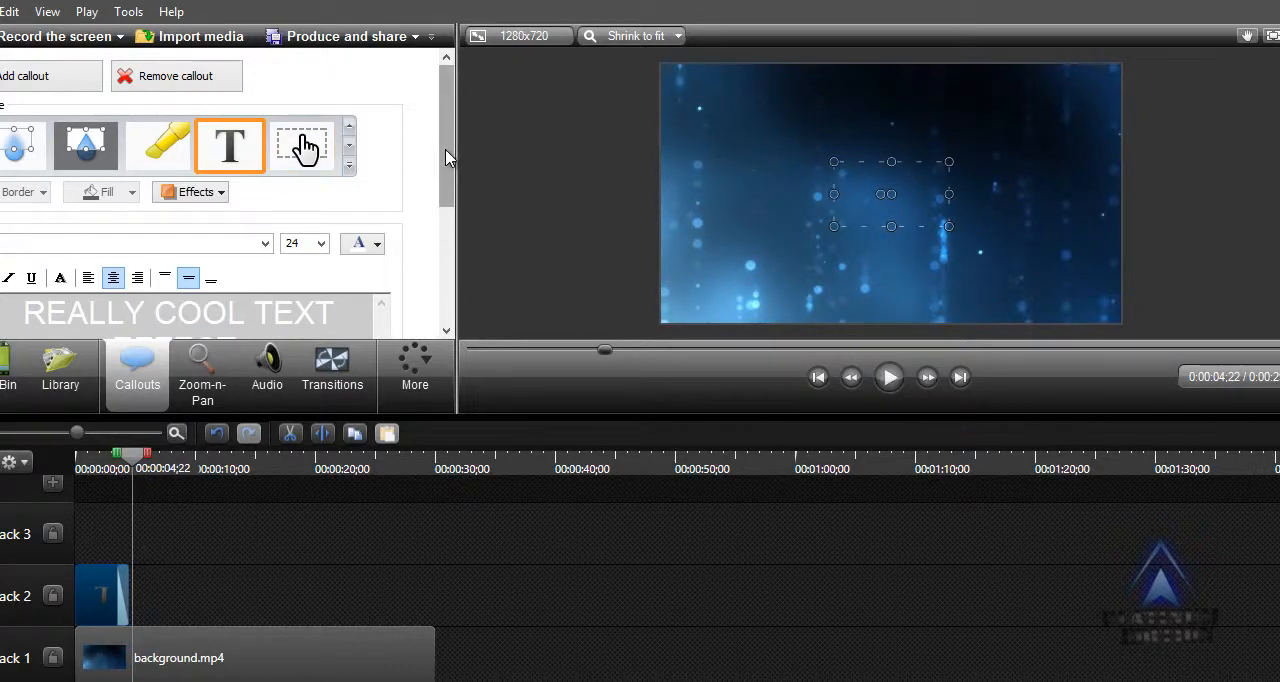
# Set the text callout's fade in to 2.90 seconds and its fade out to 1.33 seconds.
pyautogui.scroll(-5, 410, 294)
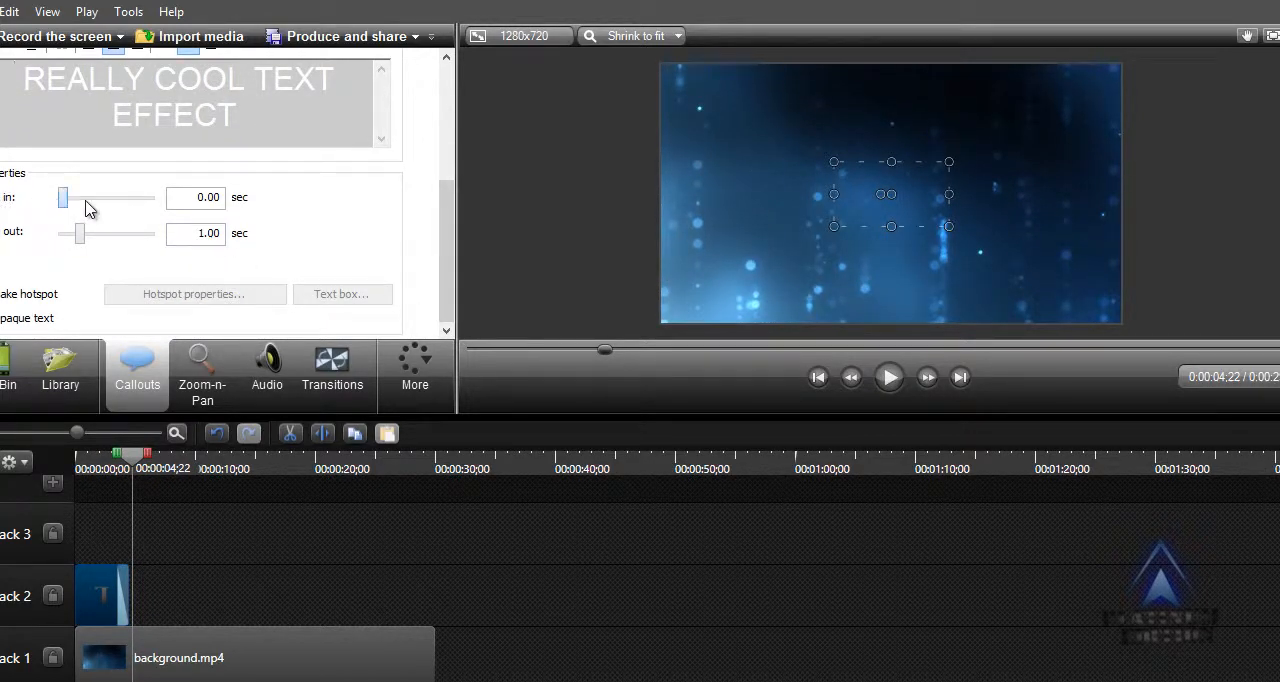
pyautogui.moveTo(63, 199); pyautogui.dragTo(86, 257)
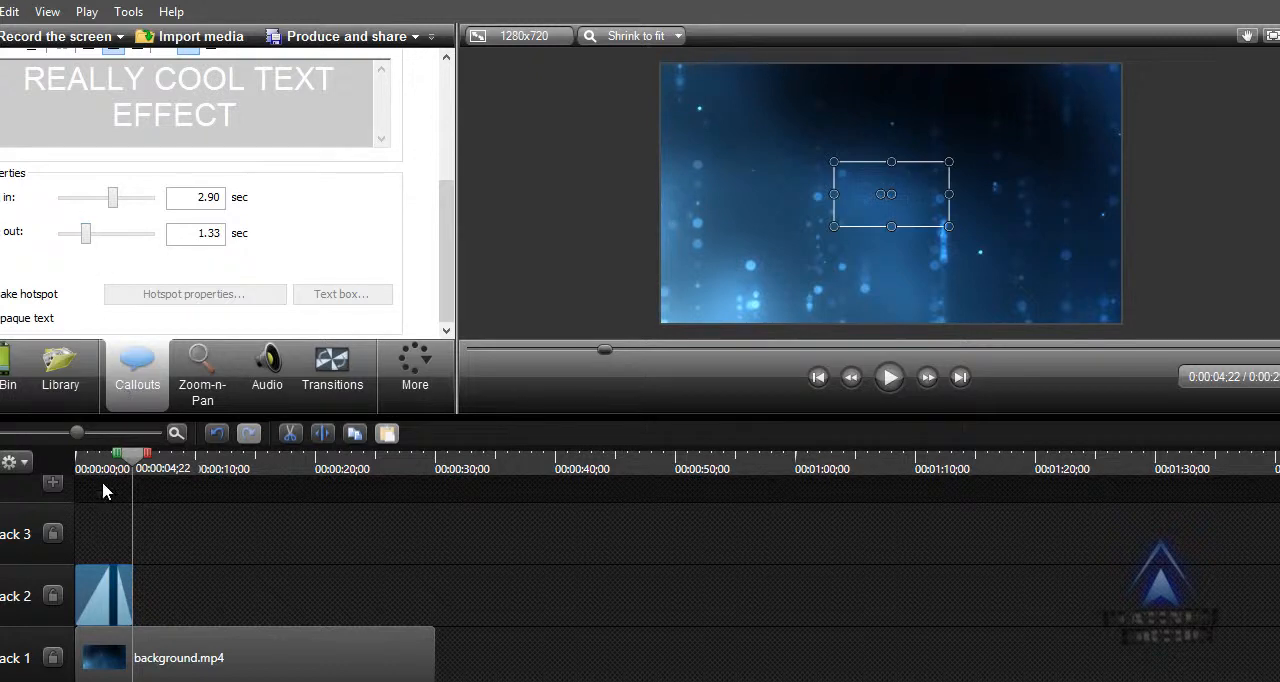
# Lengthen the text callout to a duration of 00:00:15;15 and move it to start at the playhead, 00:00:04;22.
pyautogui.moveTo(136, 585); pyautogui.dragTo(260, 611)
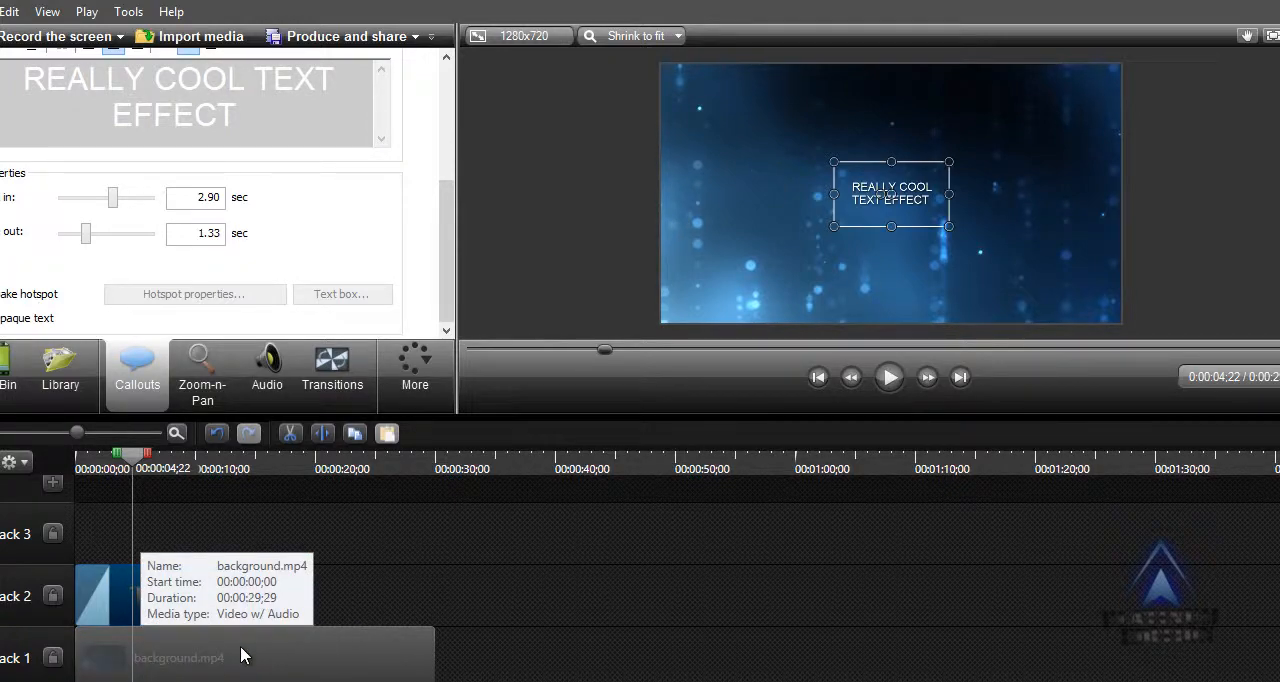
pyautogui.moveTo(186, 584); pyautogui.dragTo(216, 597)
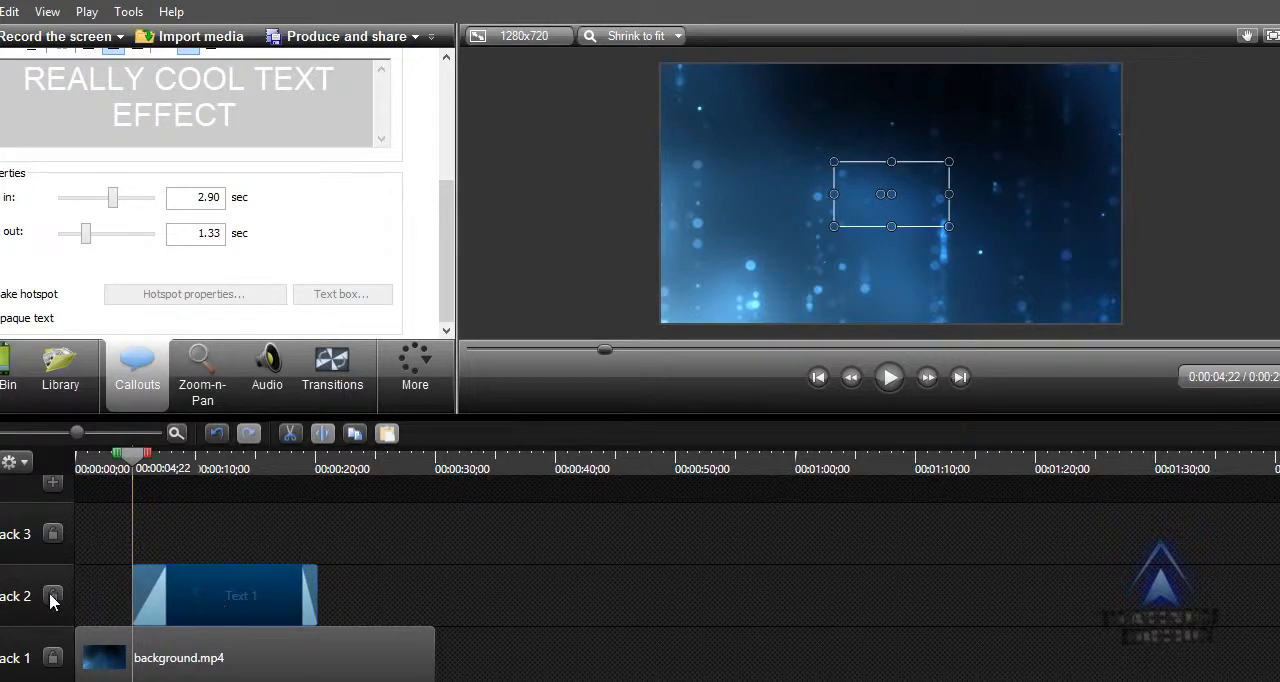
pyautogui.click(174, 549)
pyautogui.moveTo(211, 587)
pyautogui.mouseDown()
pyautogui.moveTo(168, 595)
pyautogui.moveTo(221, 587)
pyautogui.mouseUp()
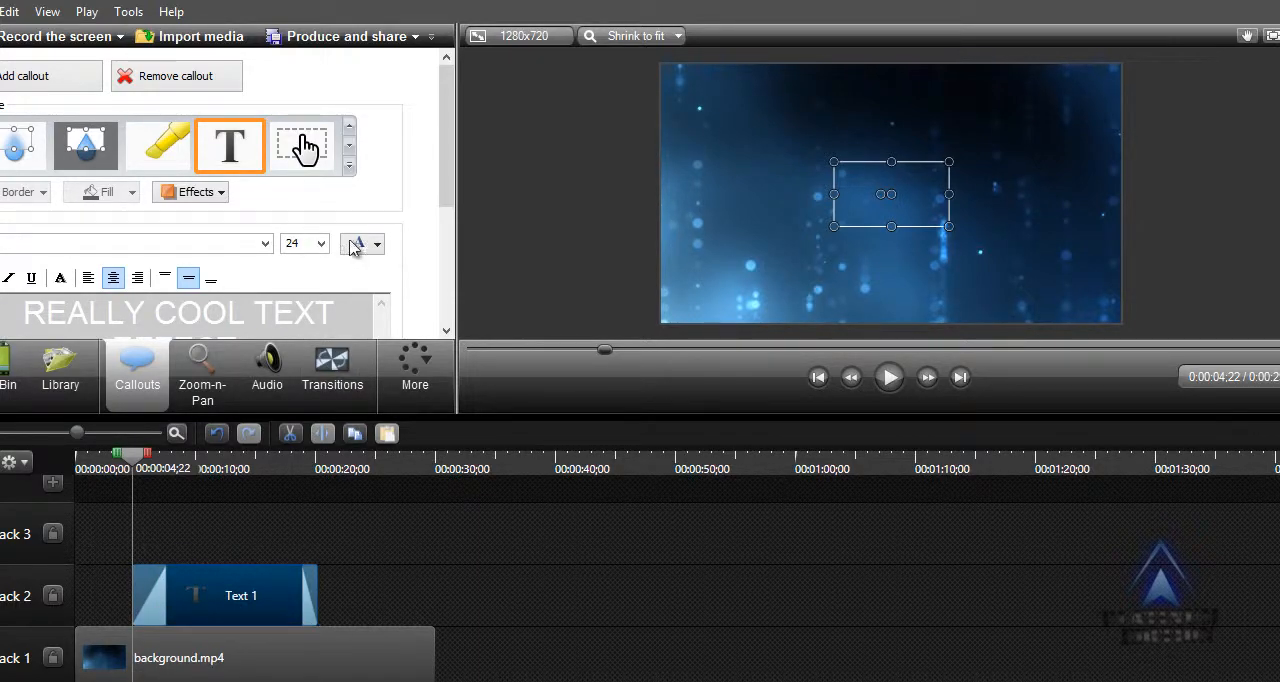
# Set the text callout's fade in to 0.00 seconds and move its start back to the playhead at 00:00:04;22.
pyautogui.scroll(-4, 446, 180)
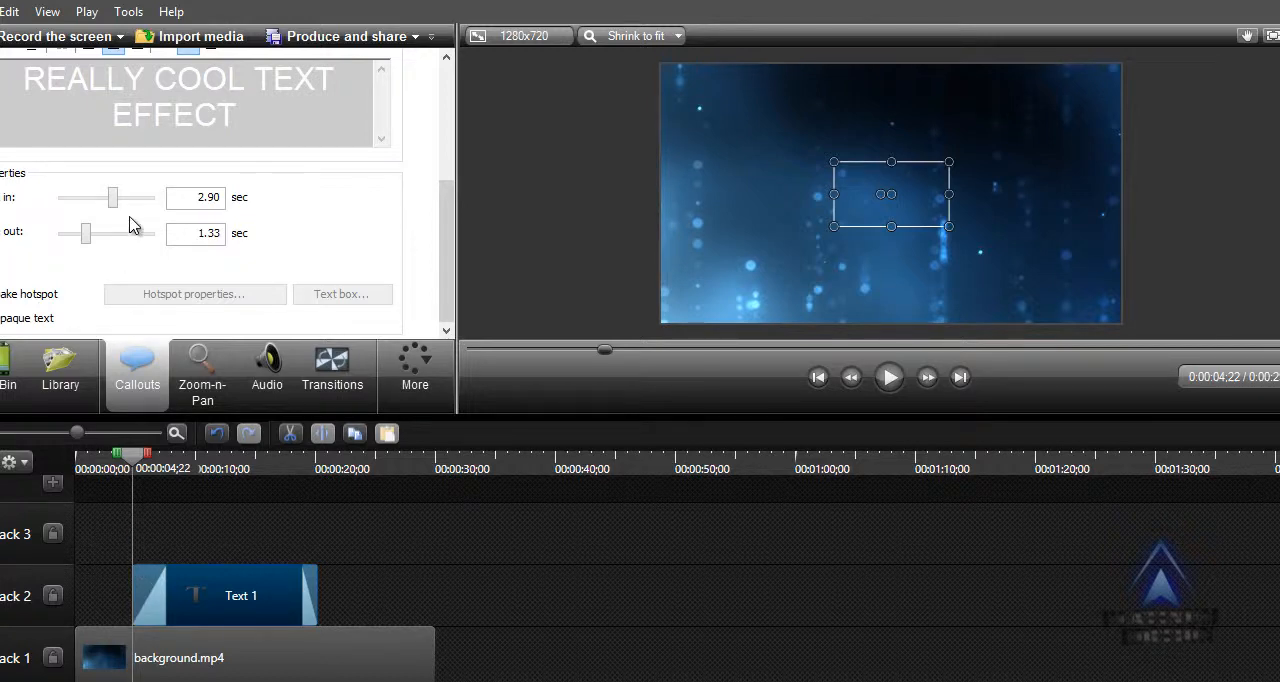
pyautogui.moveTo(116, 203); pyautogui.dragTo(60, 222)
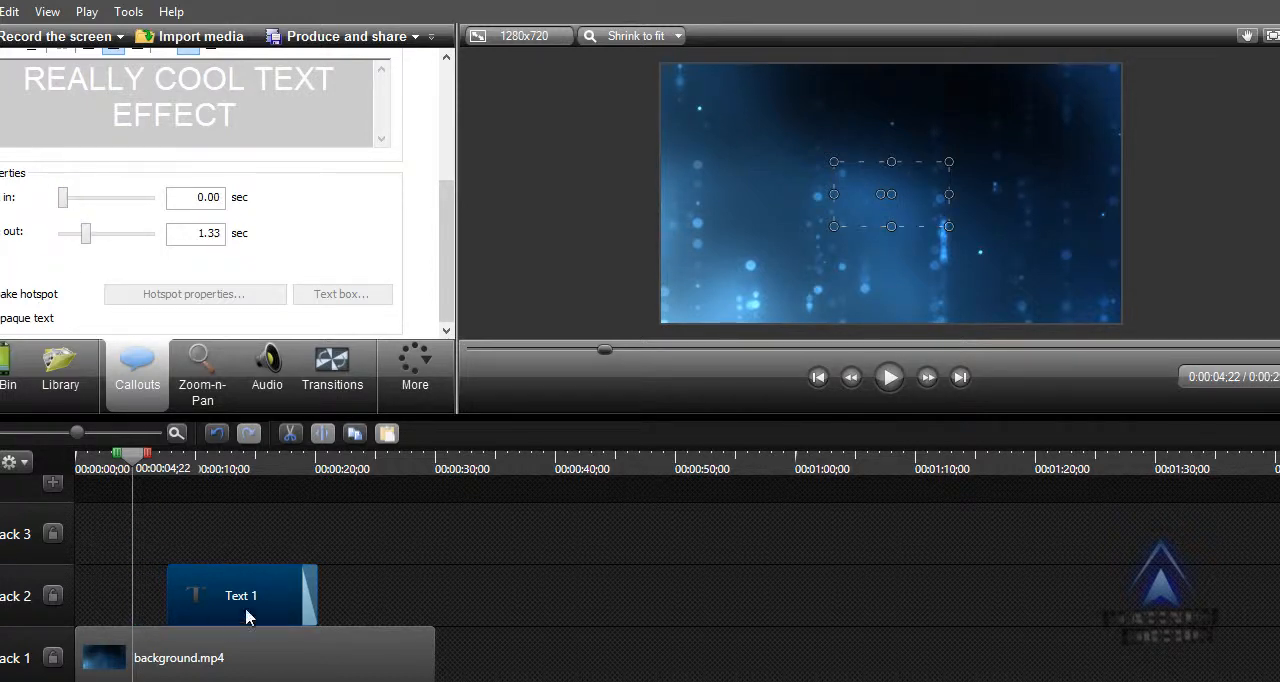
pyautogui.moveTo(205, 605); pyautogui.dragTo(164, 600)
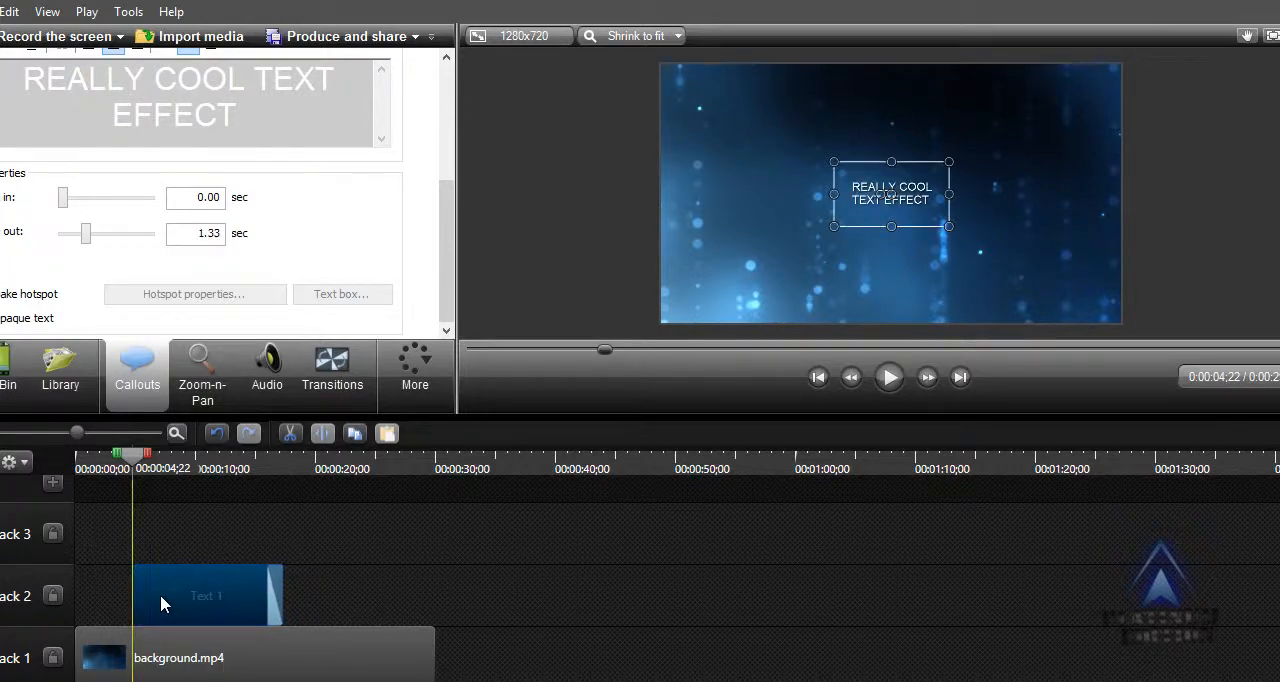
# Play the timeline from just before the text callout to preview its entry without a fade in.
pyautogui.moveTo(132, 458); pyautogui.dragTo(100, 458)
pyautogui.click(888, 377)
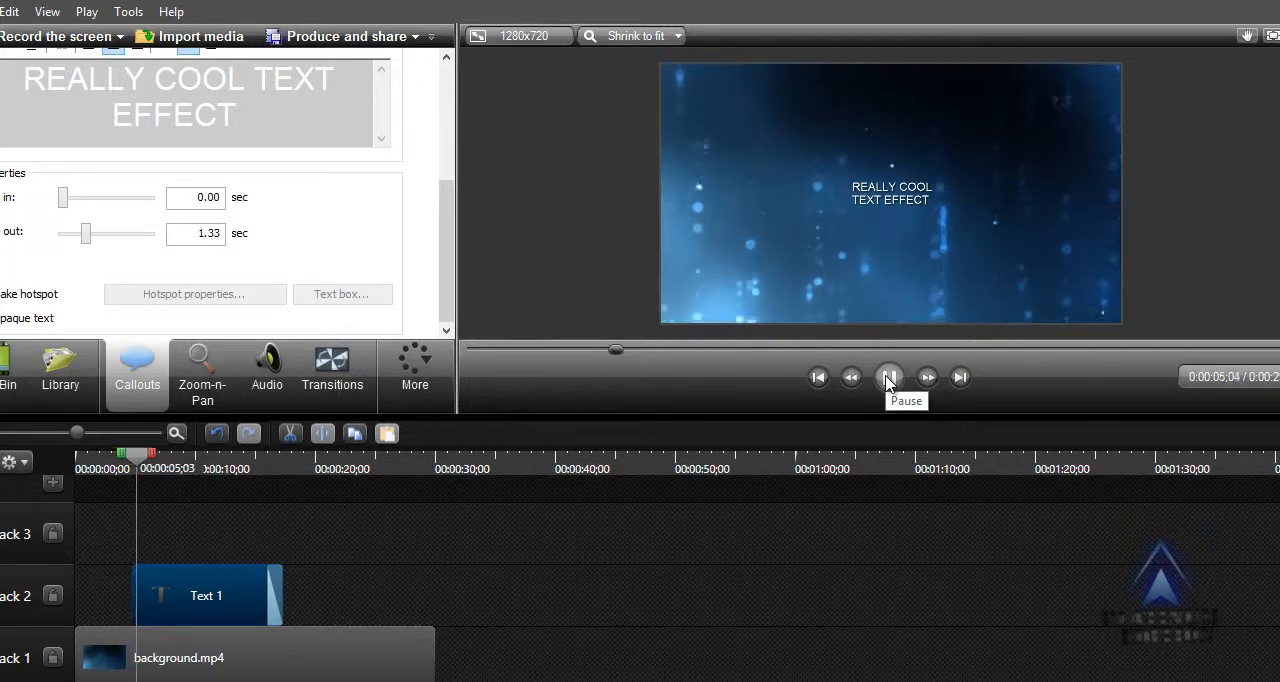
pyautogui.click(888, 380)
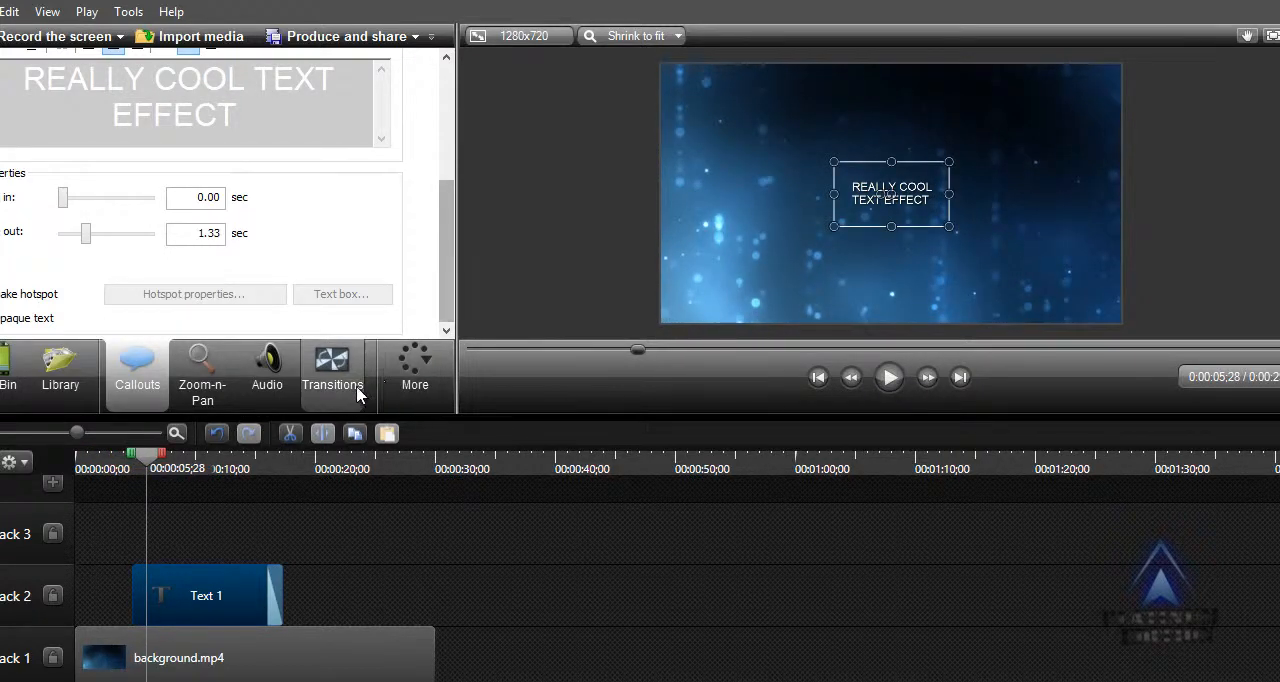
# Add a visual property animation to the text callout at 00:00:04;22 and set its scale to 295%.
pyautogui.moveTo(447, 290); pyautogui.dragTo(464, 165)
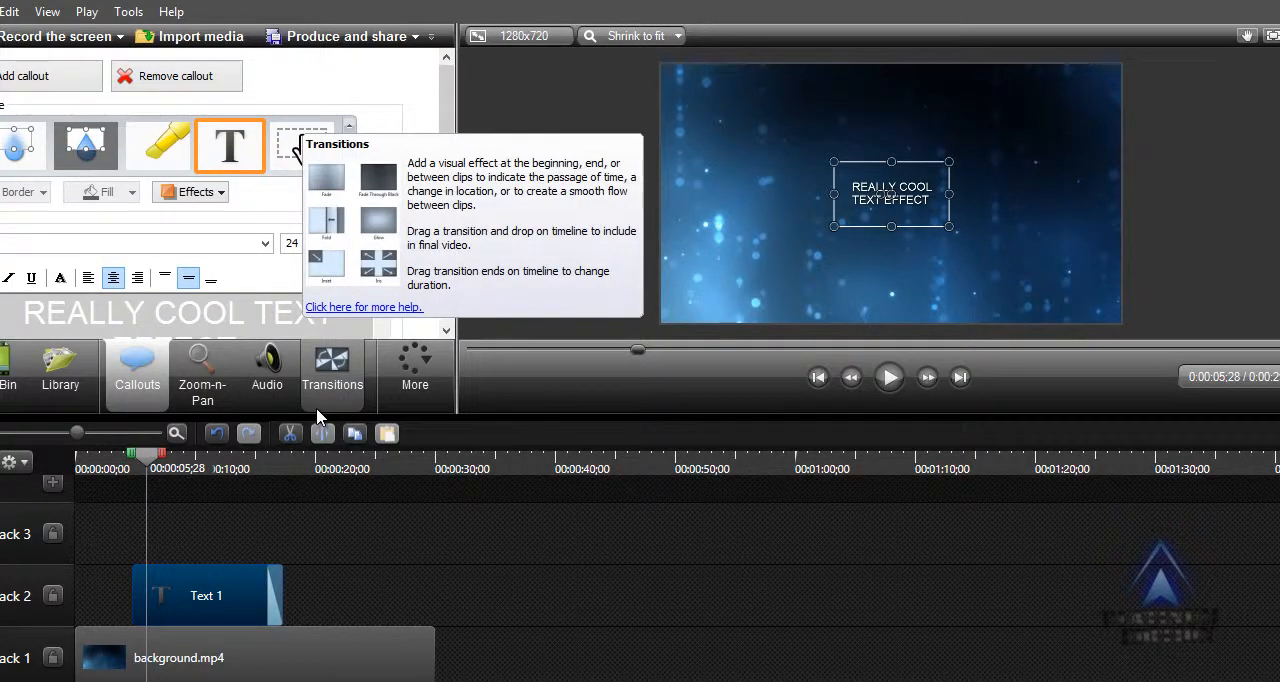
pyautogui.click(196, 596)
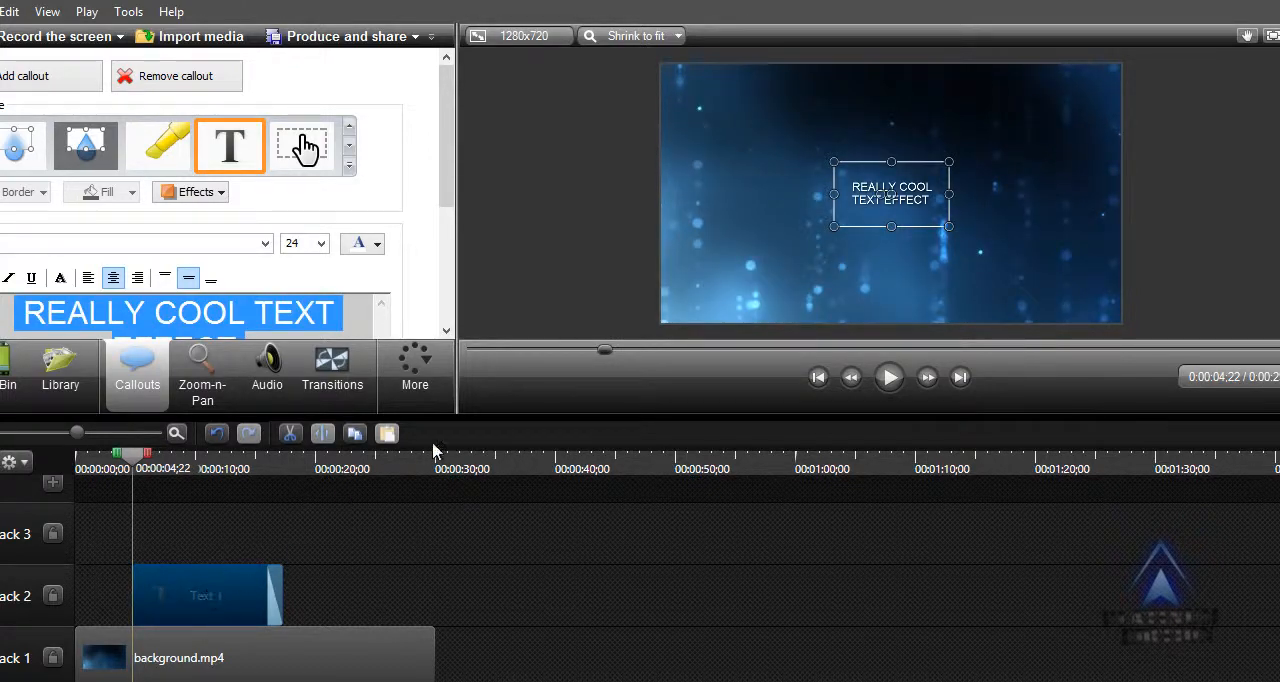
pyautogui.click(420, 370)
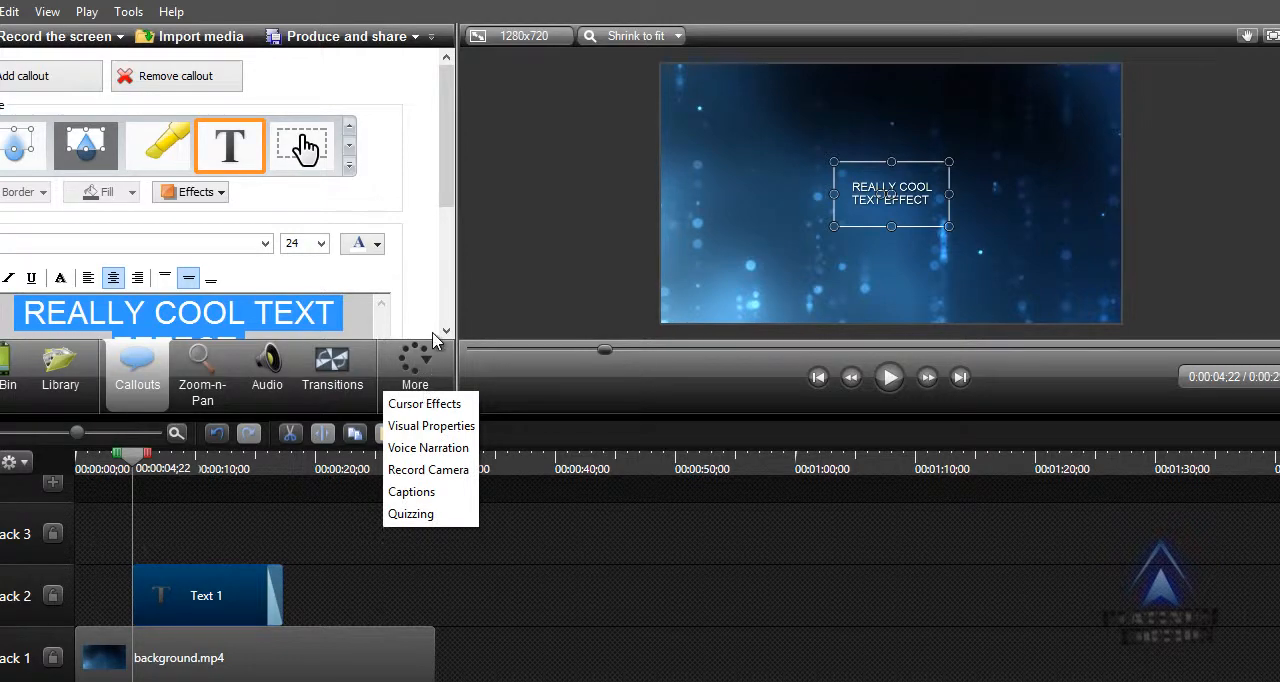
pyautogui.click(430, 426)
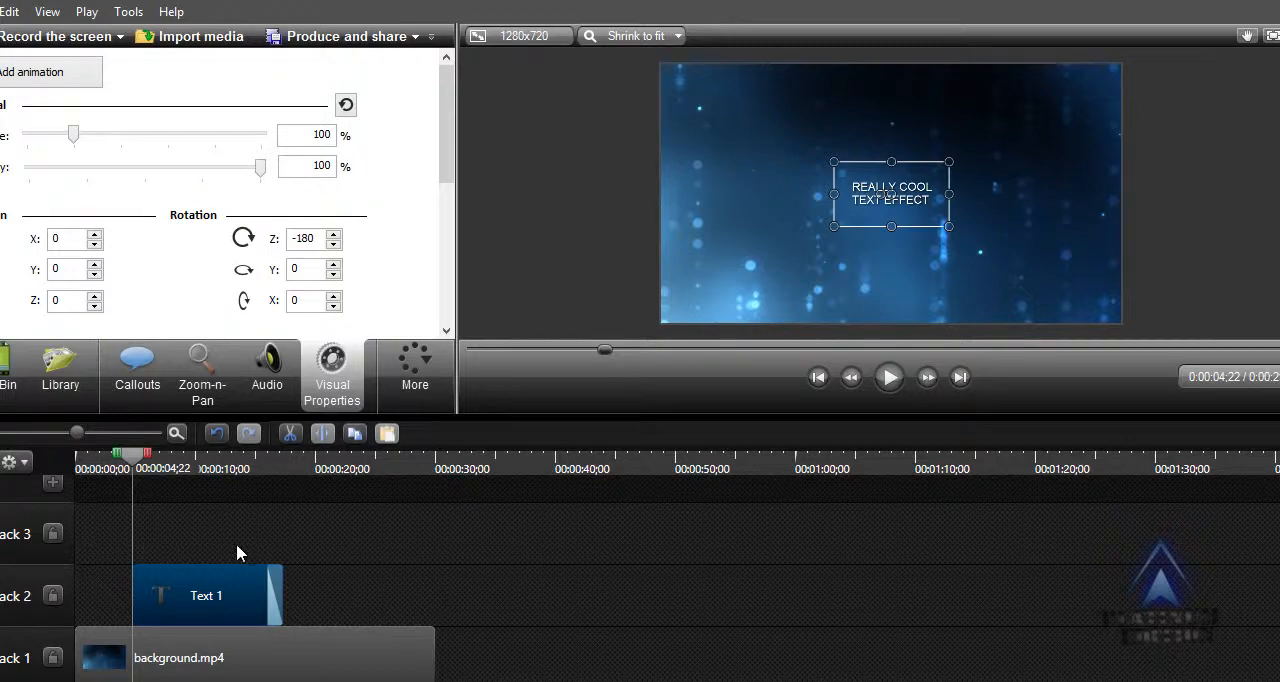
pyautogui.click(26, 82)
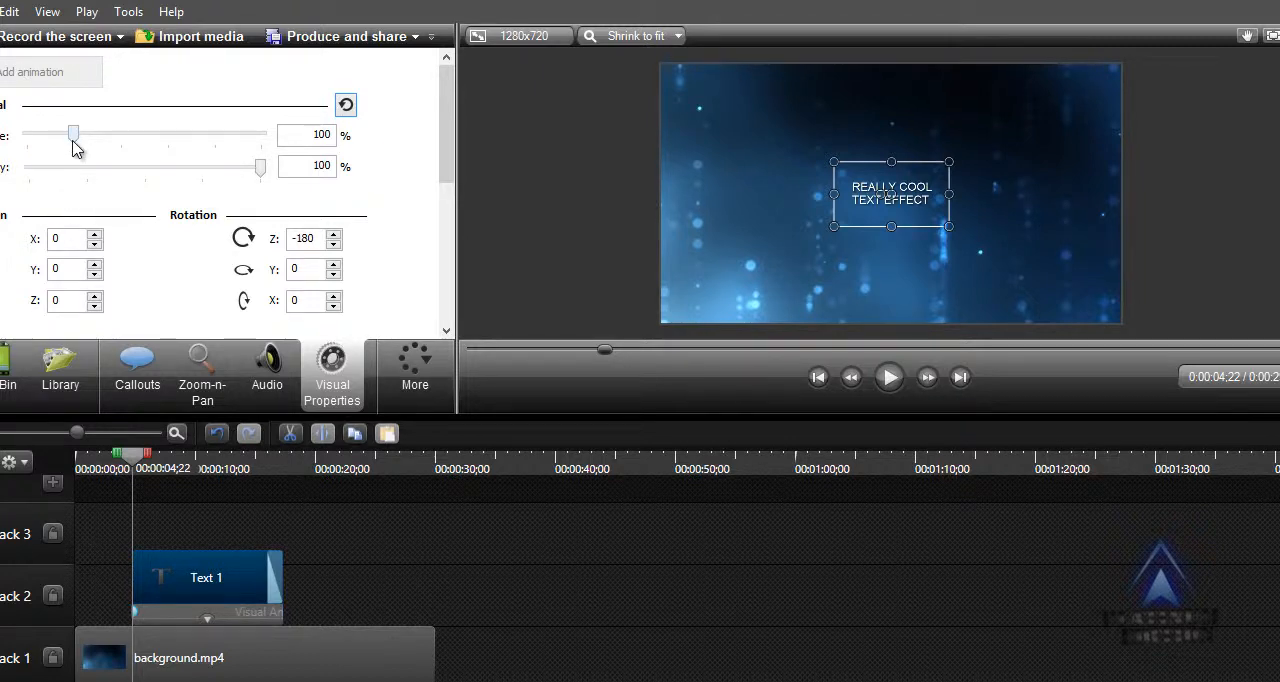
pyautogui.moveTo(73, 142); pyautogui.dragTo(166, 142)
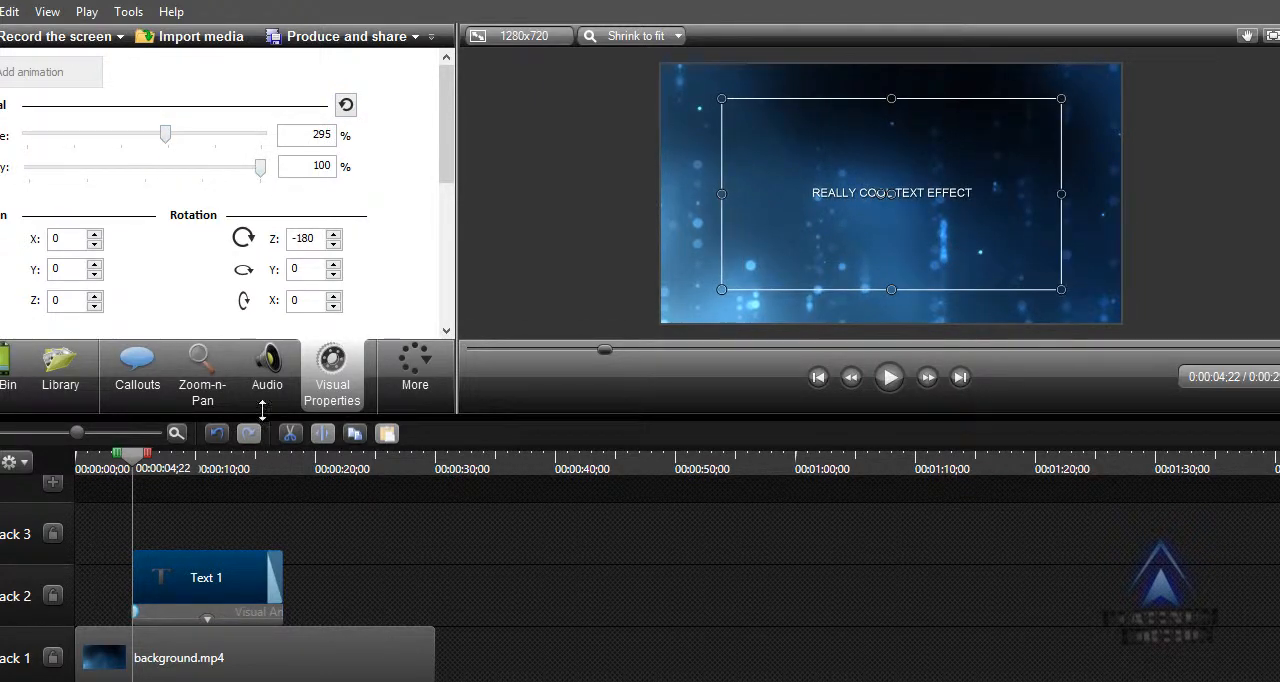
# Move the text callout's scale animation along the clip to 00:00:07;00 and on to 00:00:09;12.
pyautogui.moveTo(140, 609); pyautogui.dragTo(161, 610)
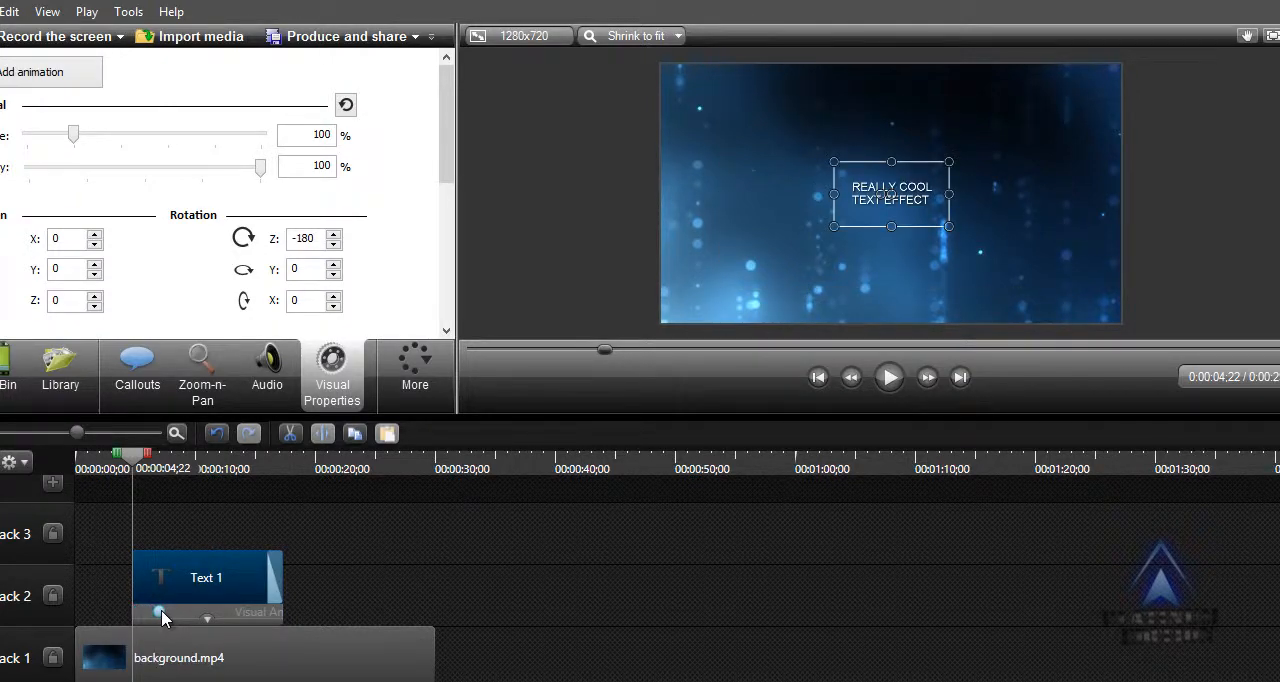
pyautogui.click(161, 614)
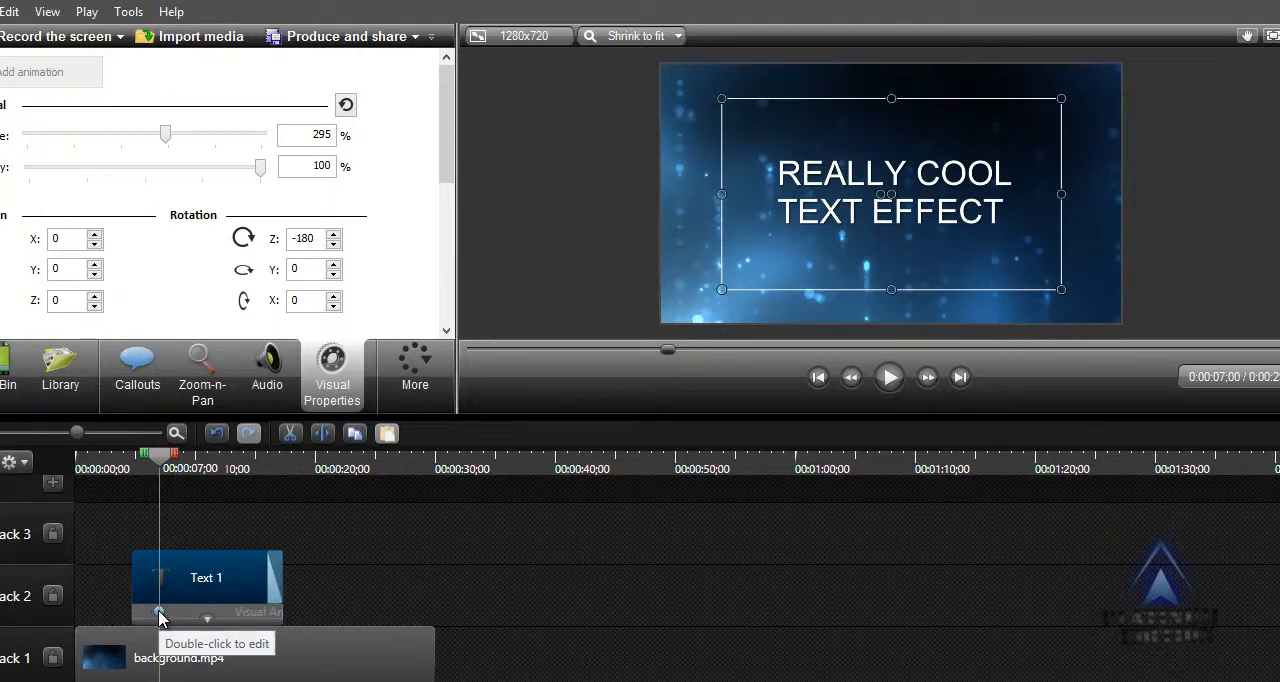
pyautogui.moveTo(160, 617); pyautogui.dragTo(186, 617)
pyautogui.click(187, 615)
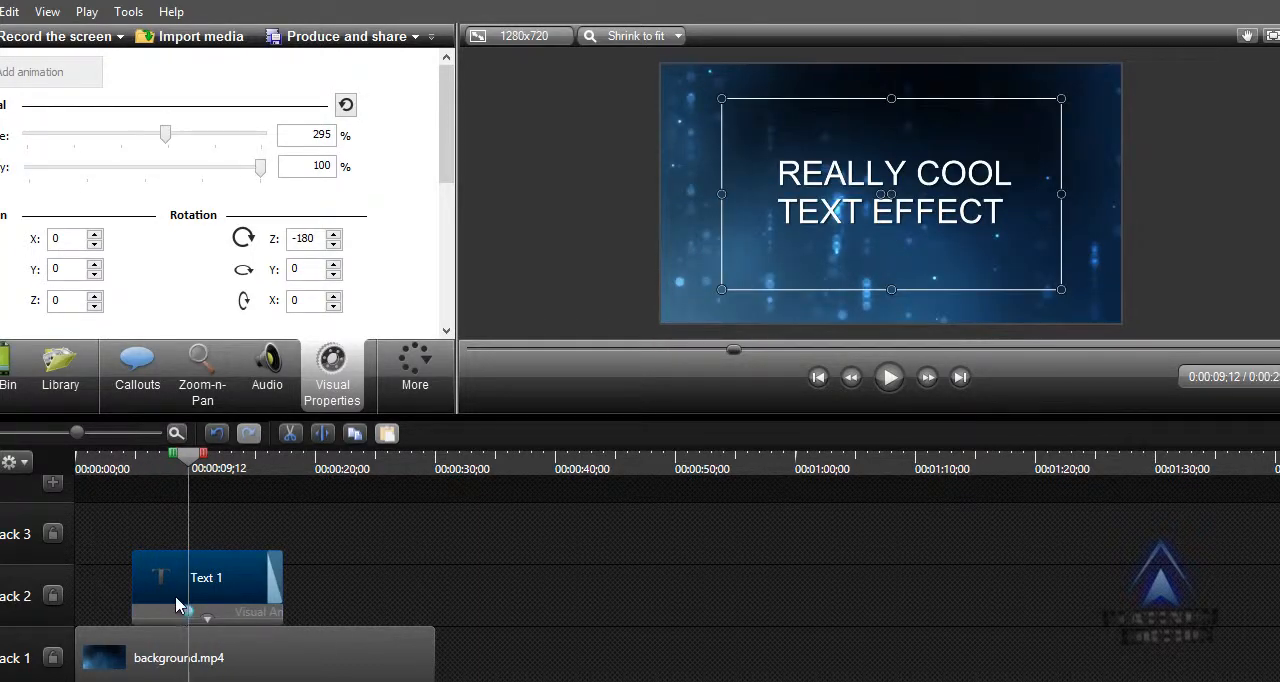
# Play the timeline from 00:00:08;07 to preview the text callout's scale change.
pyautogui.moveTo(193, 466); pyautogui.dragTo(176, 466)
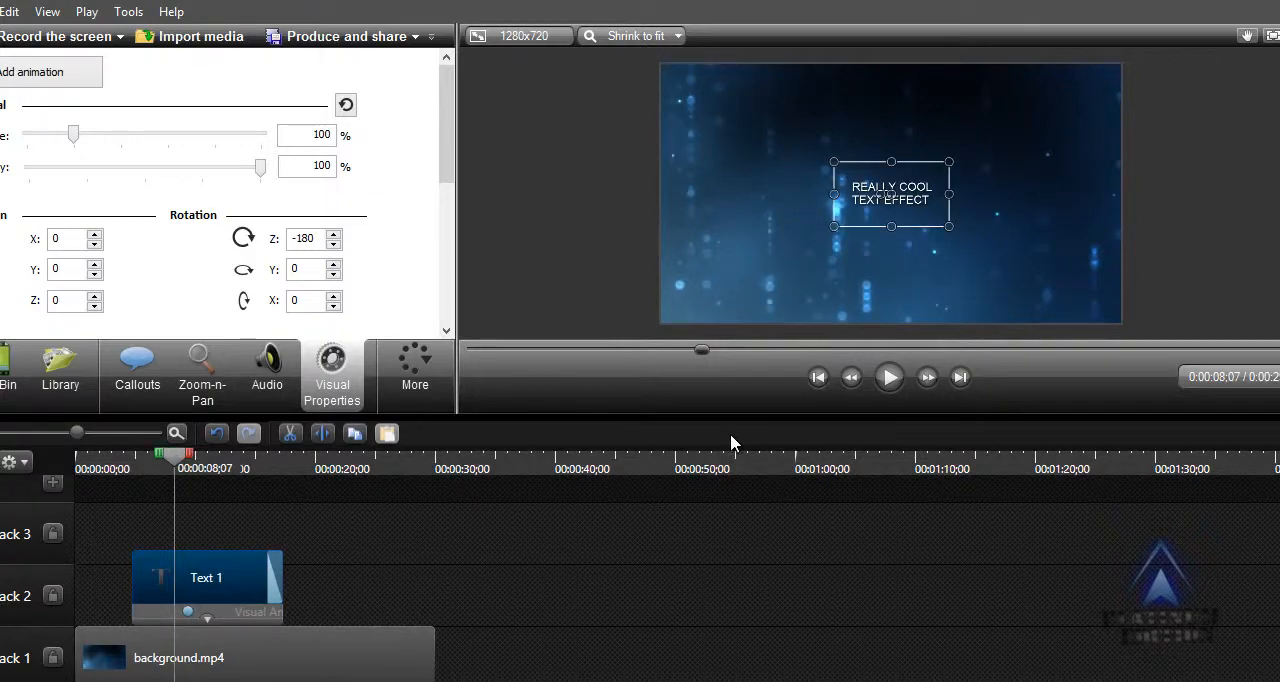
pyautogui.click(890, 378)
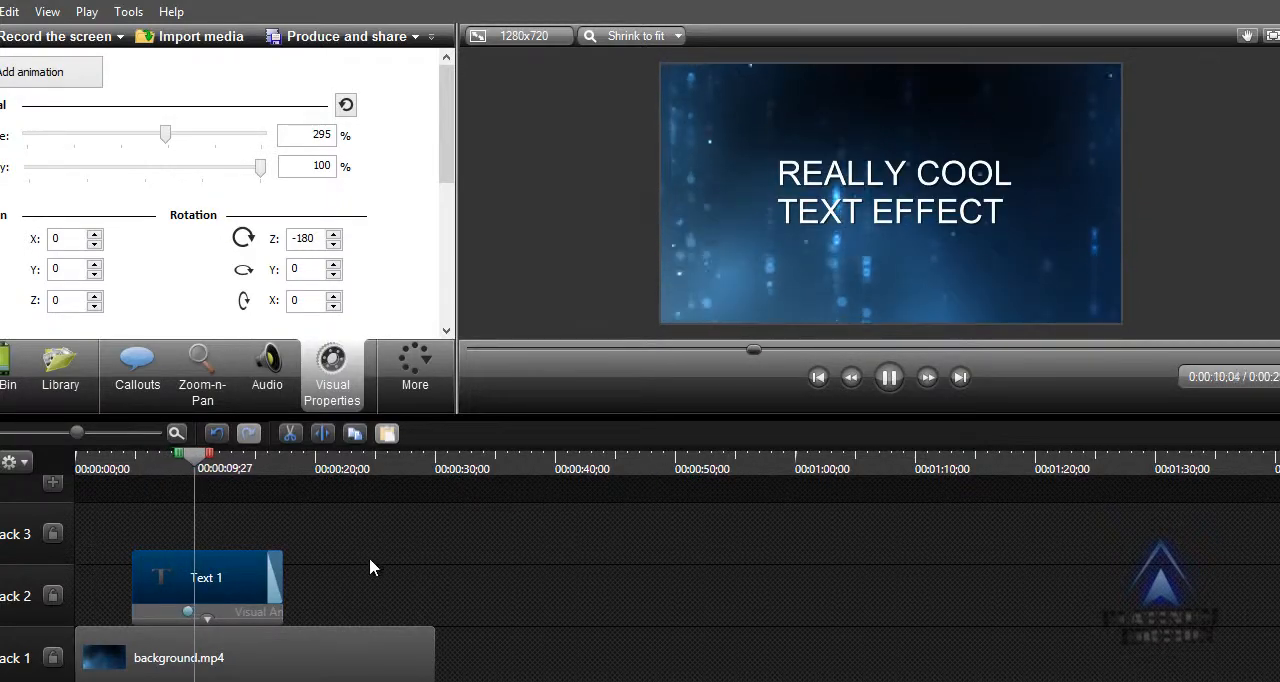
pyautogui.click(902, 372)
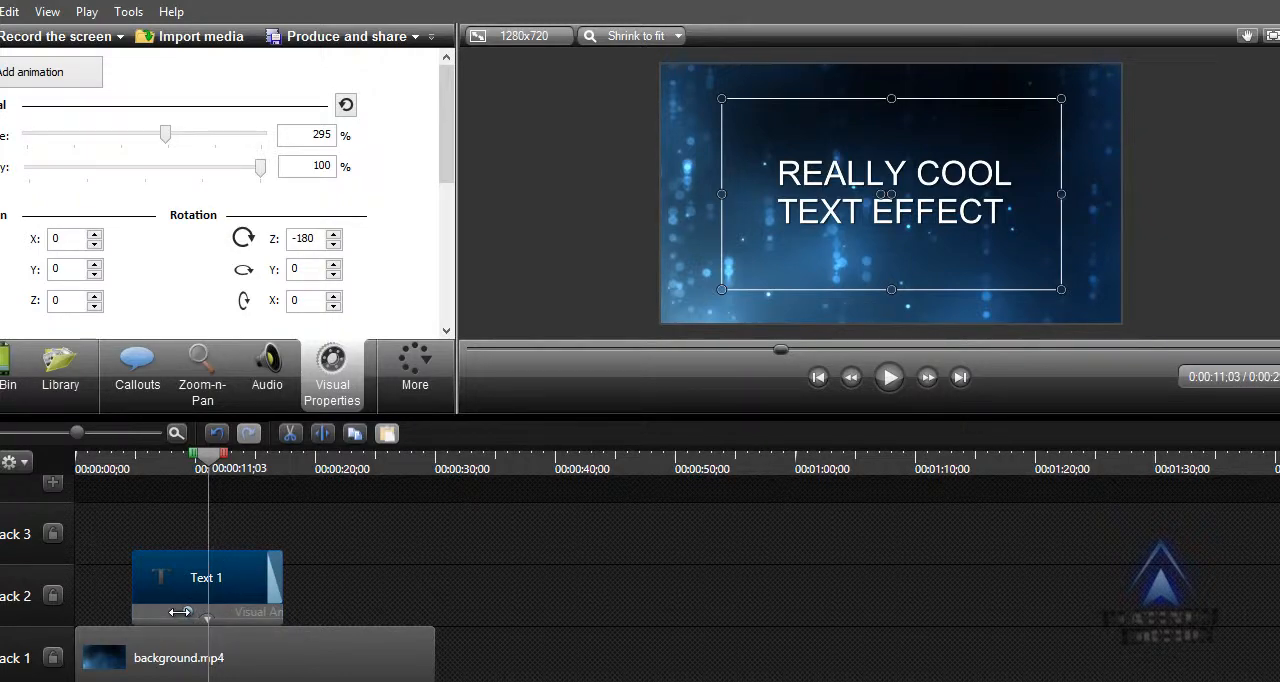
# Stretch the scale animation across most of the text callout and move the callout to start about 1.5 seconds into the timeline.
pyautogui.moveTo(187, 612); pyautogui.dragTo(108, 614)
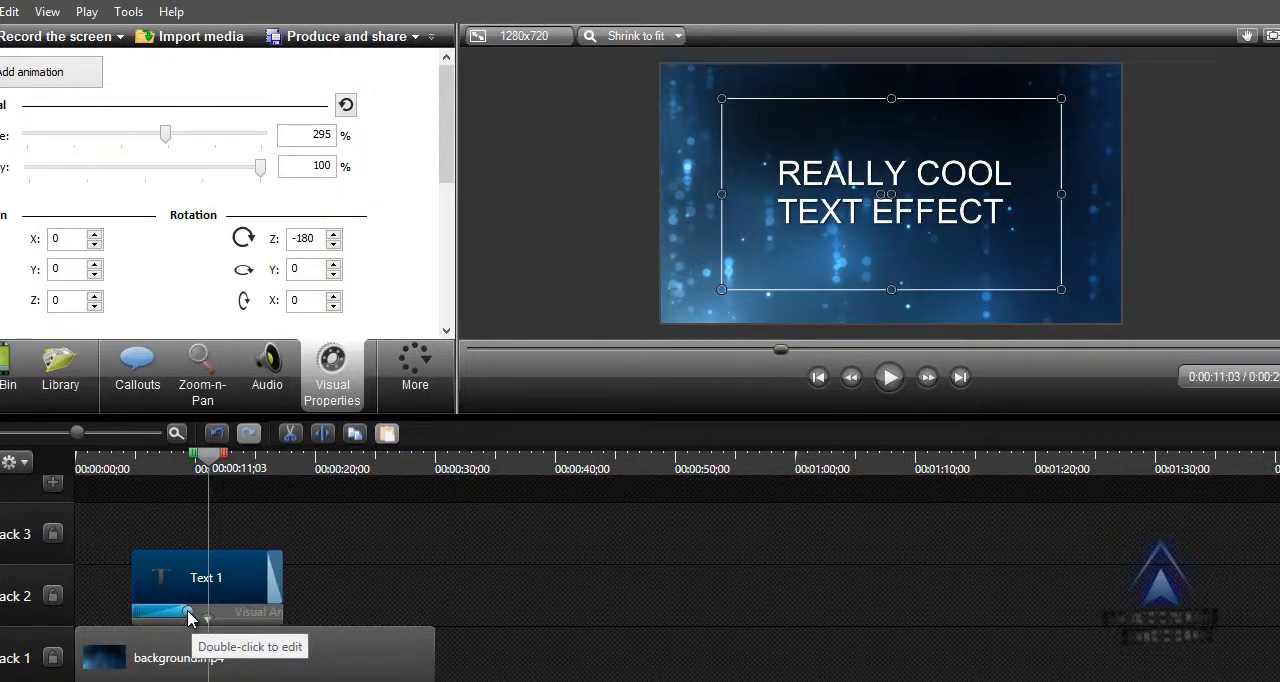
pyautogui.moveTo(190, 617)
pyautogui.mouseDown()
pyautogui.moveTo(282, 612)
pyautogui.moveTo(117, 619)
pyautogui.mouseUp()
pyautogui.moveTo(208, 456); pyautogui.dragTo(80, 500)
pyautogui.moveTo(157, 591); pyautogui.dragTo(121, 594)
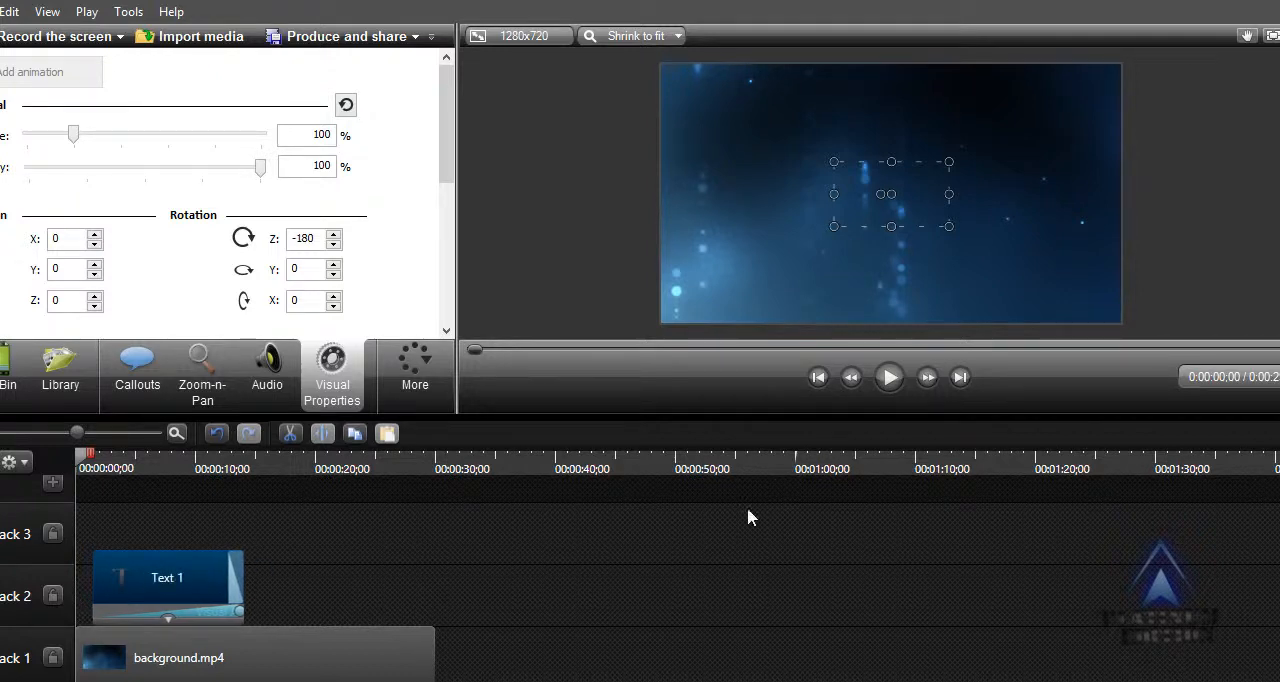
# Play the timeline from the beginning to preview the stretched scale animation.
pyautogui.click(889, 377)
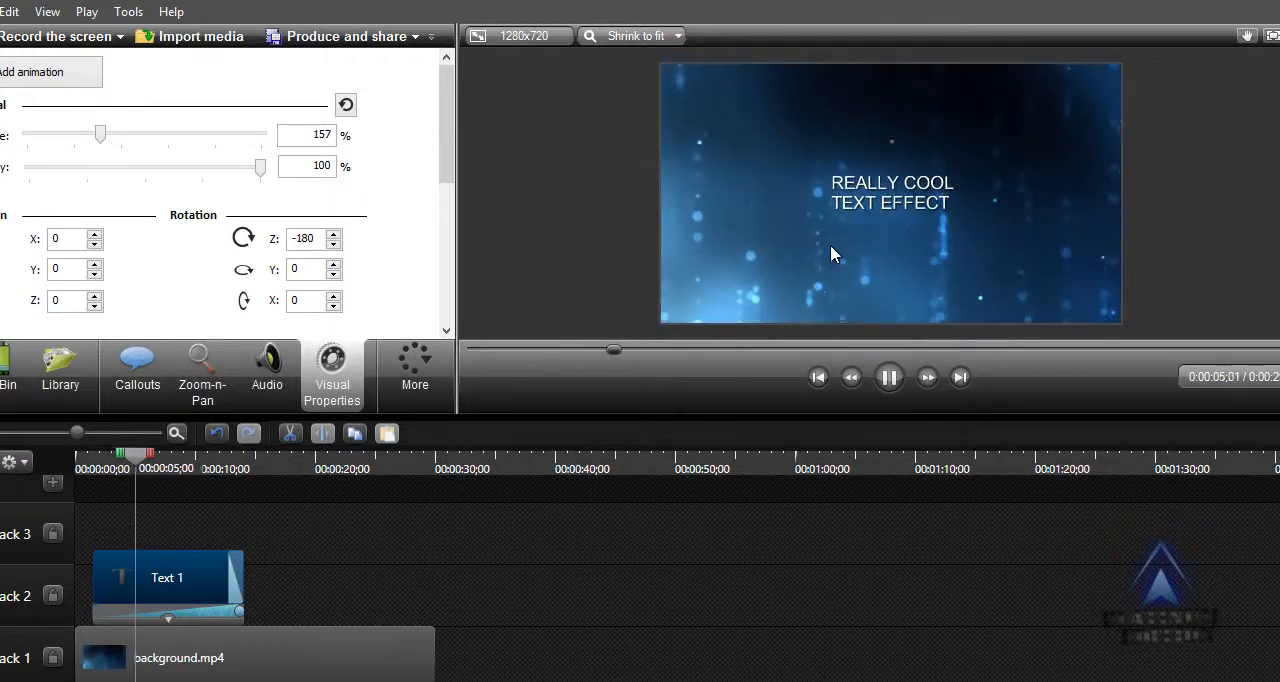
pyautogui.click(894, 384)
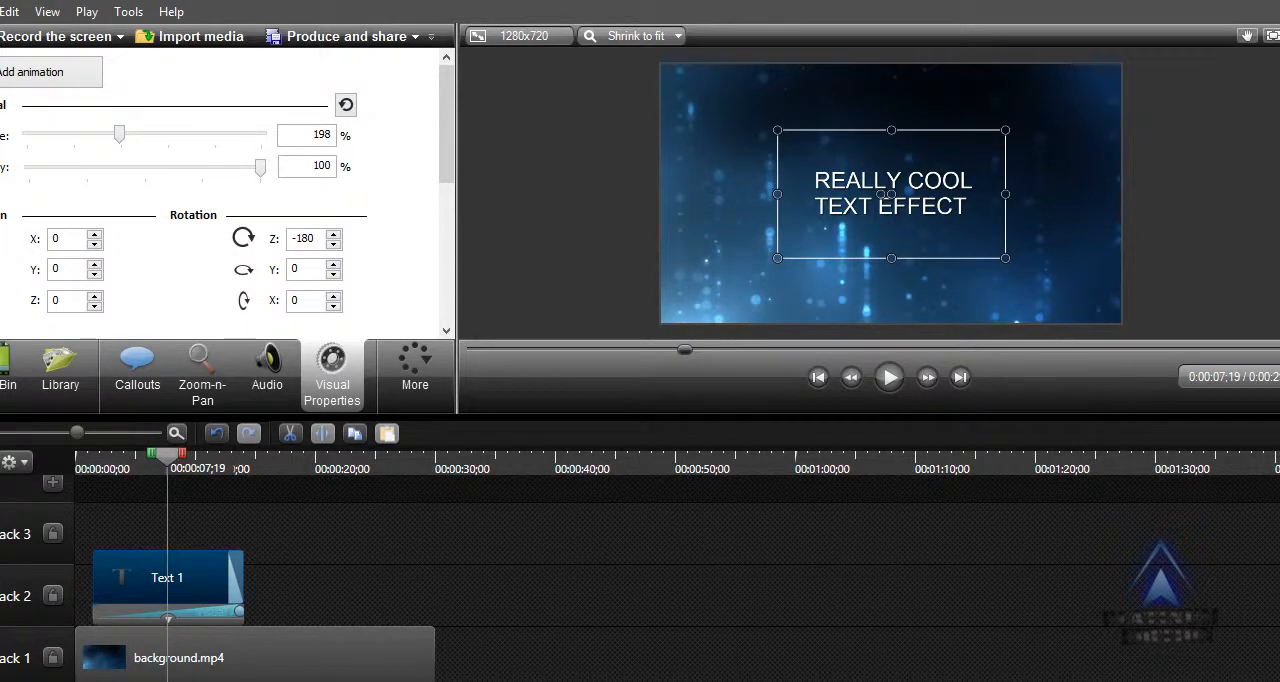
# Shorten the scale animation to about 3 seconds ending near the callout's middle, and preview it from 00:00:03;22.
pyautogui.moveTo(106, 612)
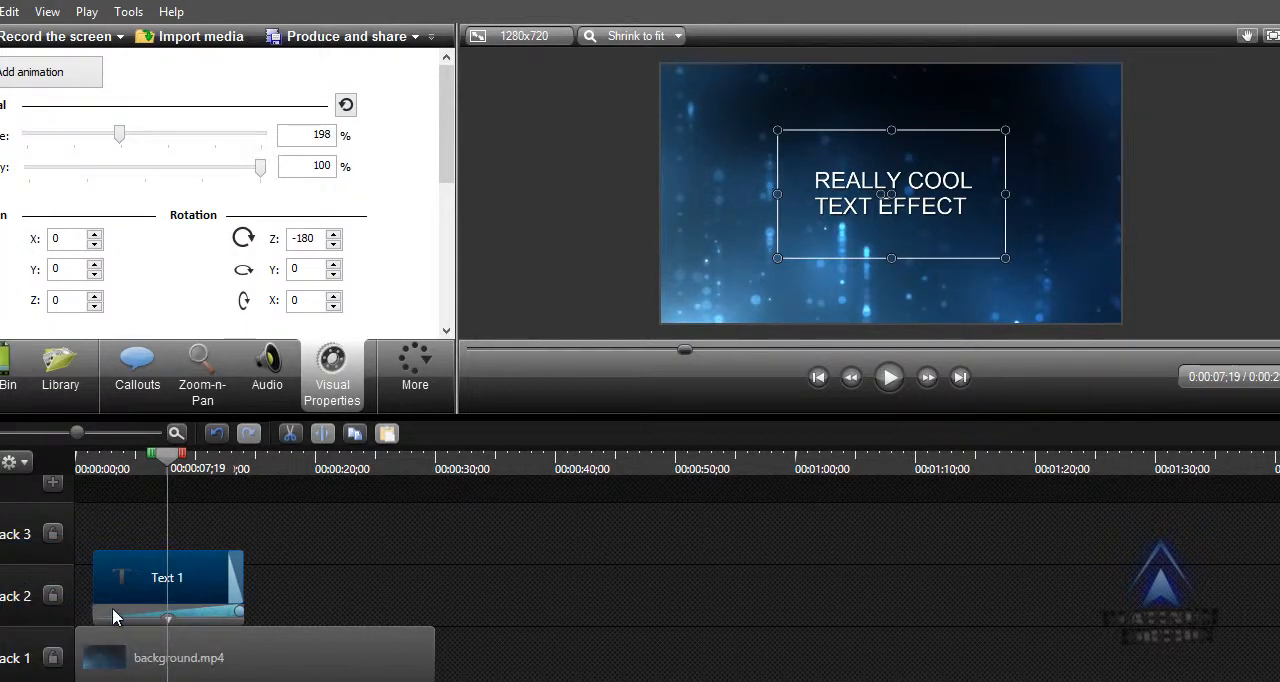
pyautogui.moveTo(98, 609); pyautogui.dragTo(194, 612)
pyautogui.moveTo(168, 459); pyautogui.dragTo(121, 467)
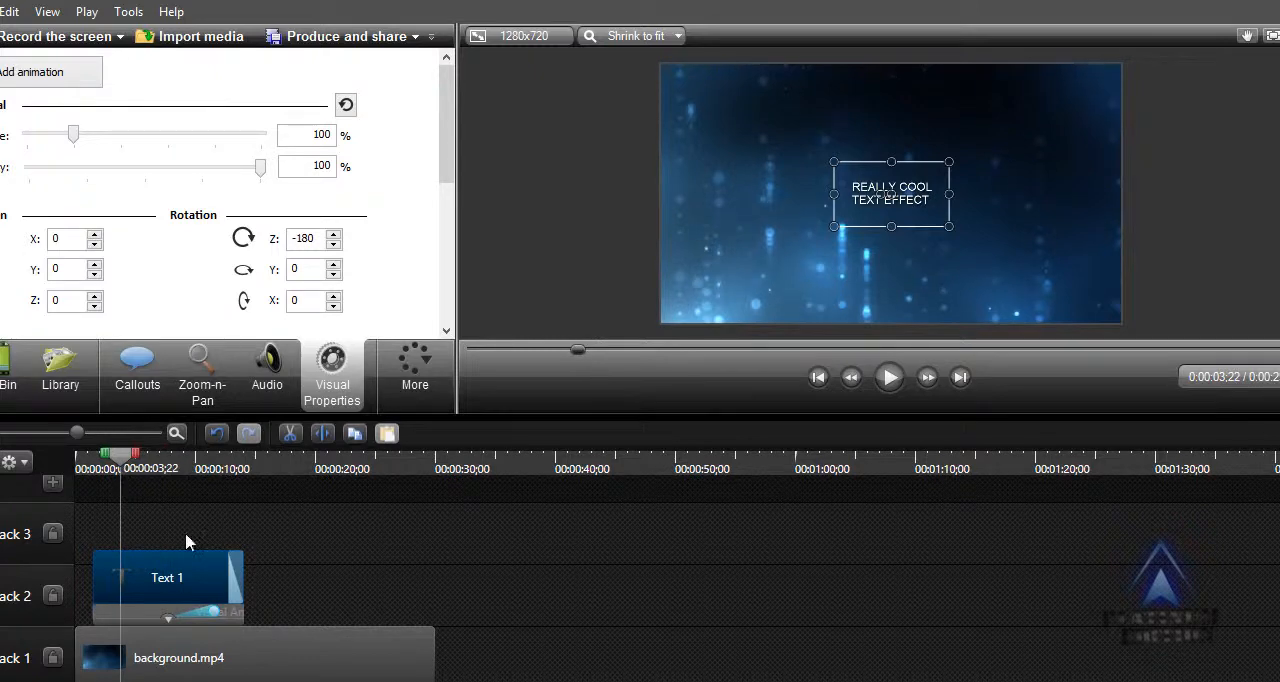
pyautogui.moveTo(191, 613); pyautogui.dragTo(138, 612)
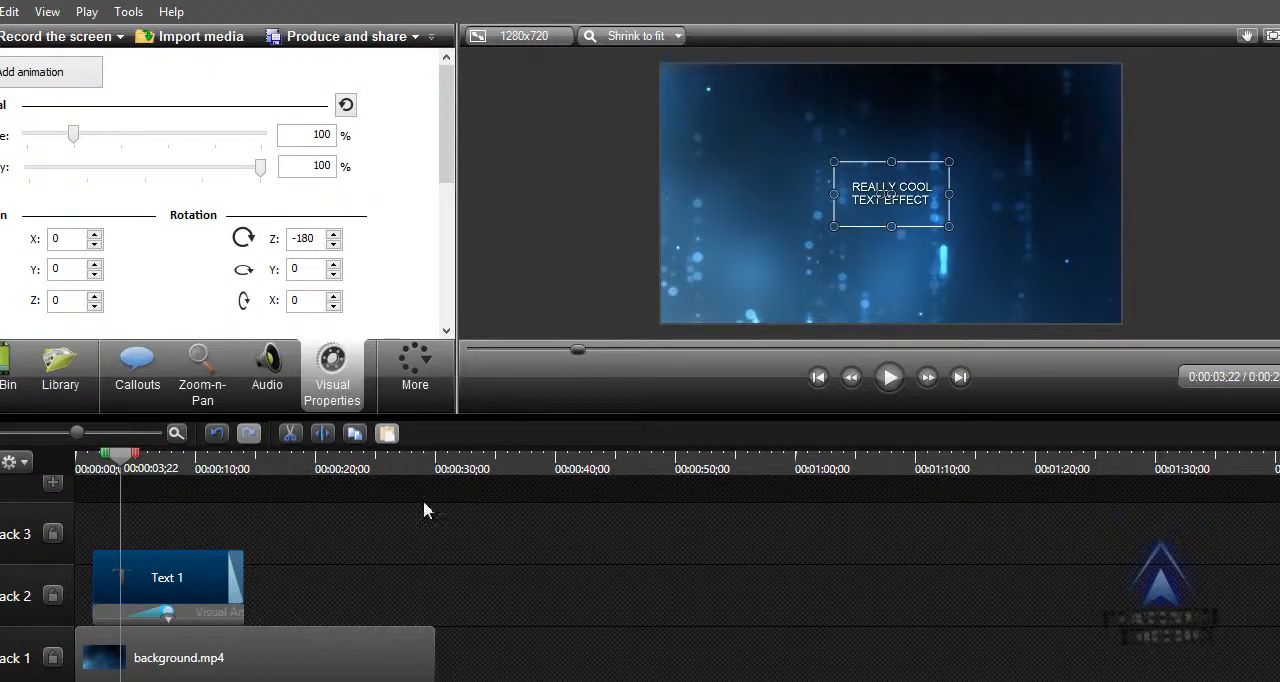
pyautogui.click(887, 376)
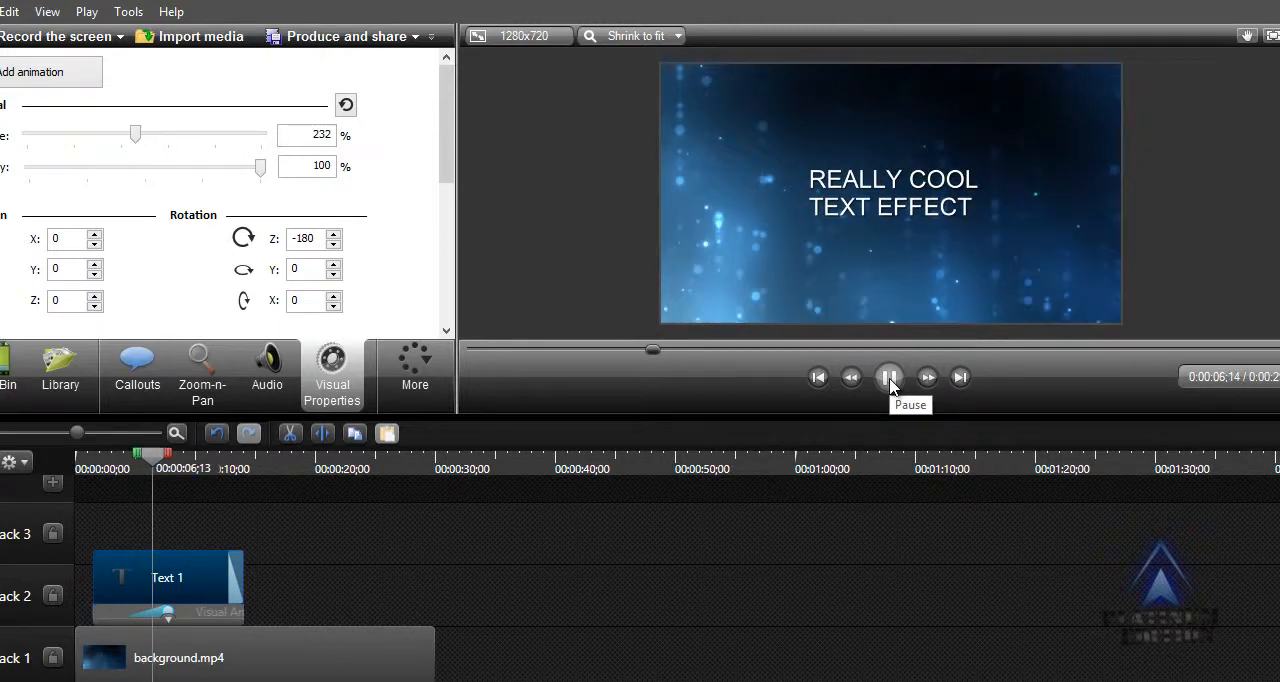
pyautogui.click(889, 380)
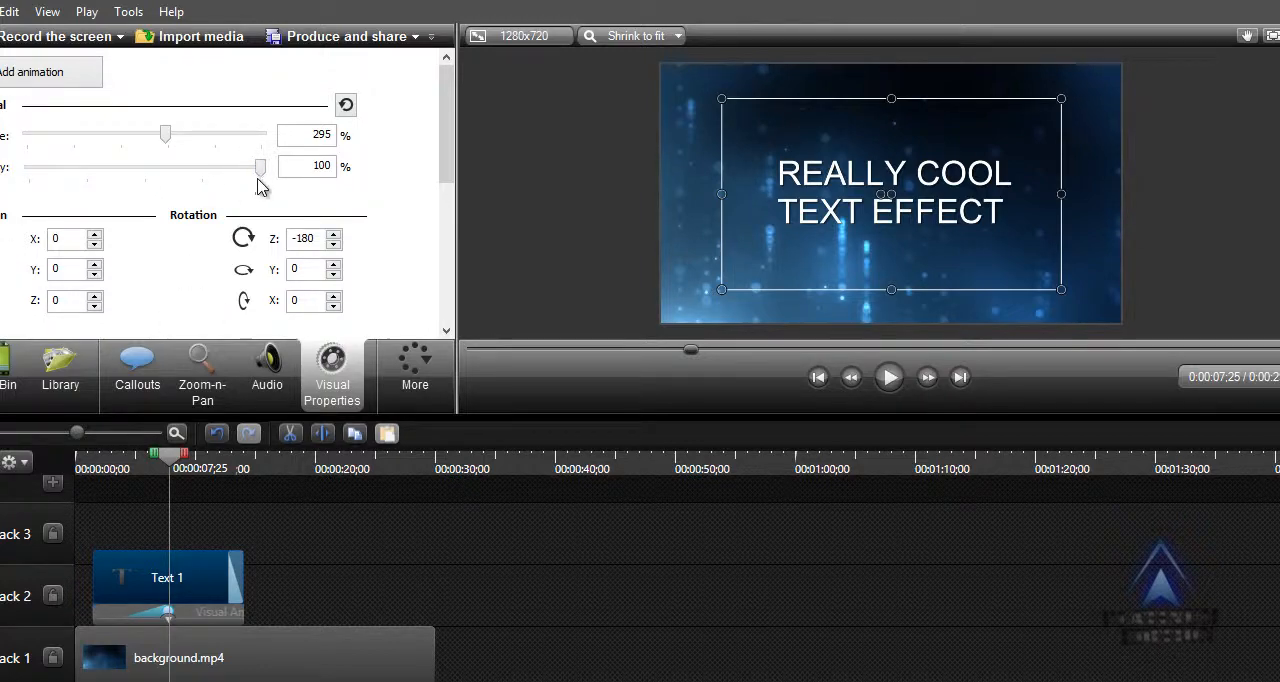
pyautogui.moveTo(260, 177); pyautogui.dragTo(331, 171)
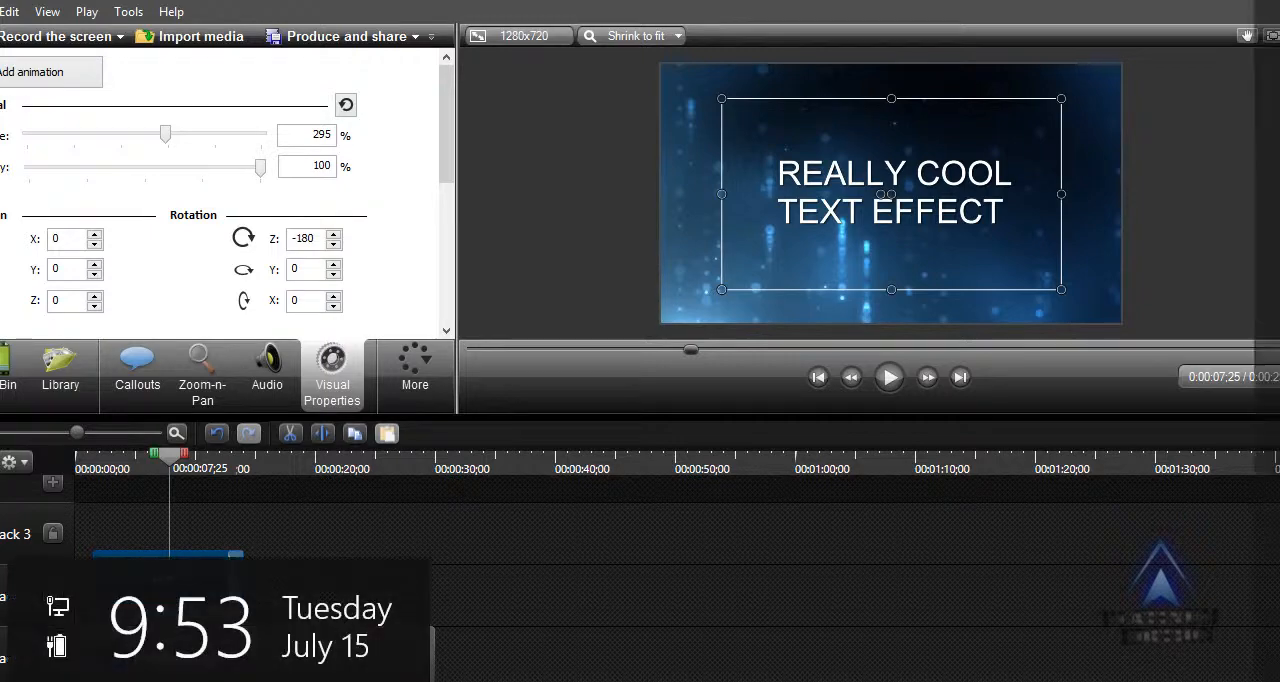
pyautogui.scroll(1, 702, 639)
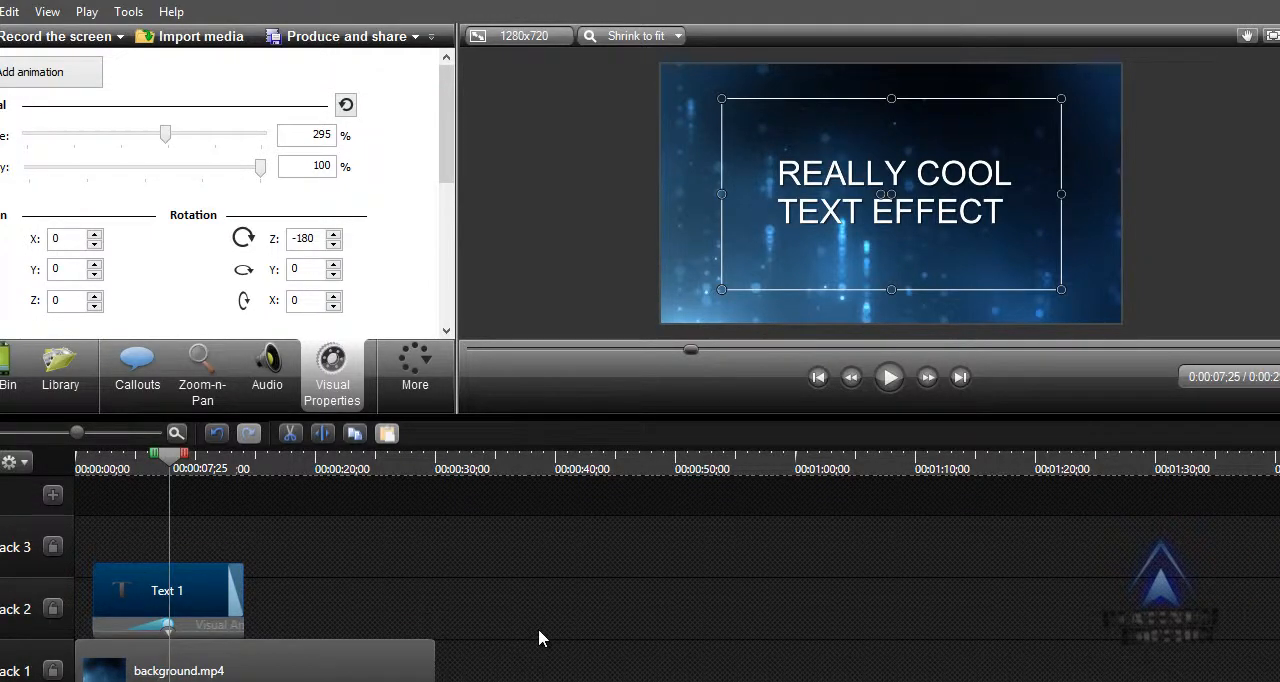
# Browse the music folders in the media library and expand the Music - Amity folder.
pyautogui.click(57, 360)
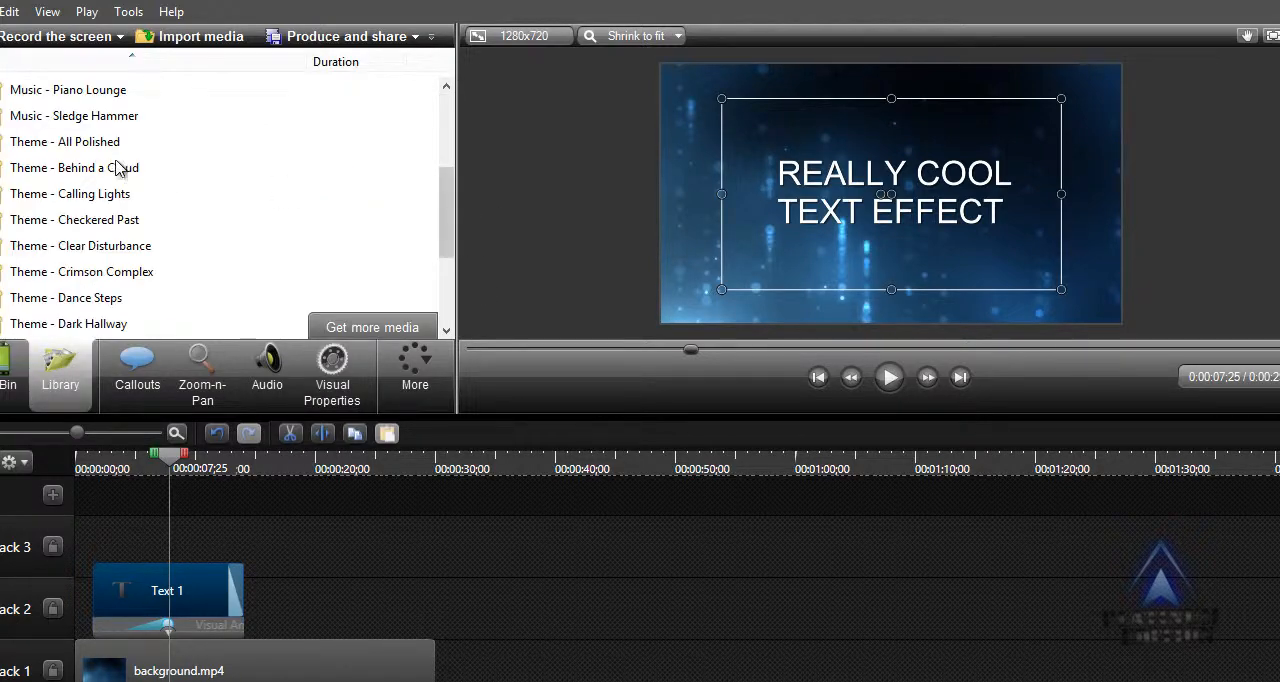
pyautogui.moveTo(446, 214); pyautogui.dragTo(446, 155)
pyautogui.click(30, 116)
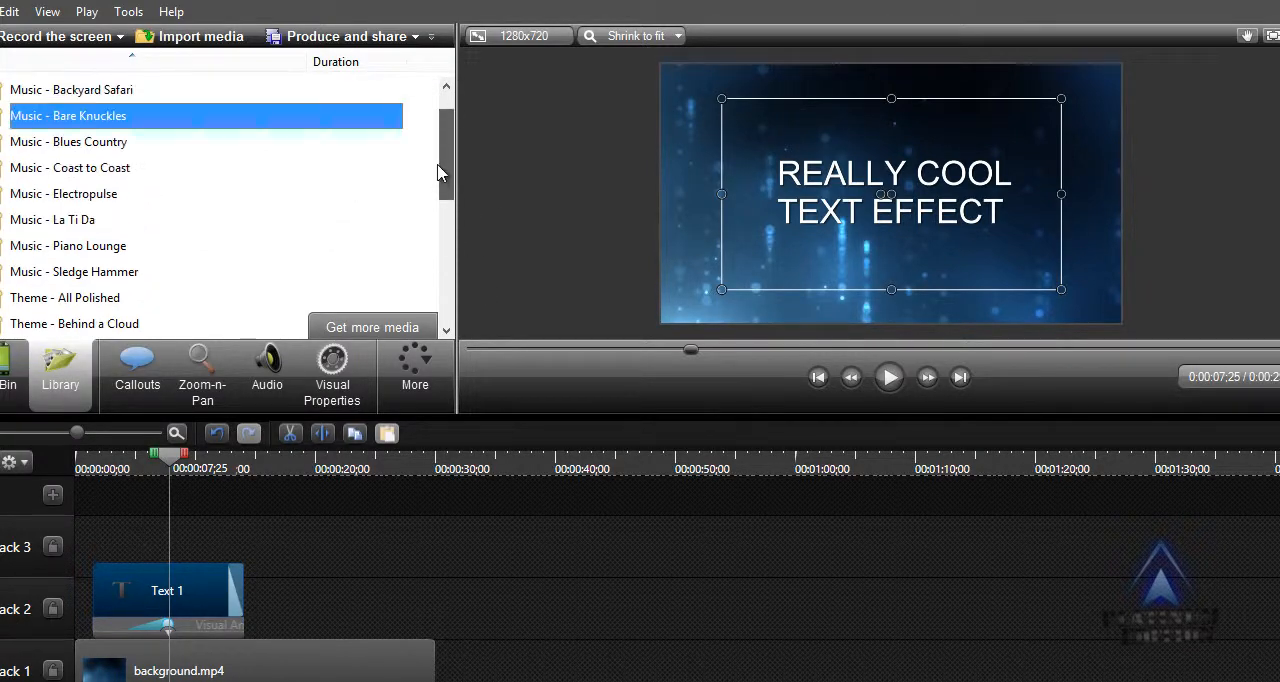
pyautogui.click(26, 143)
pyautogui.press('F2')
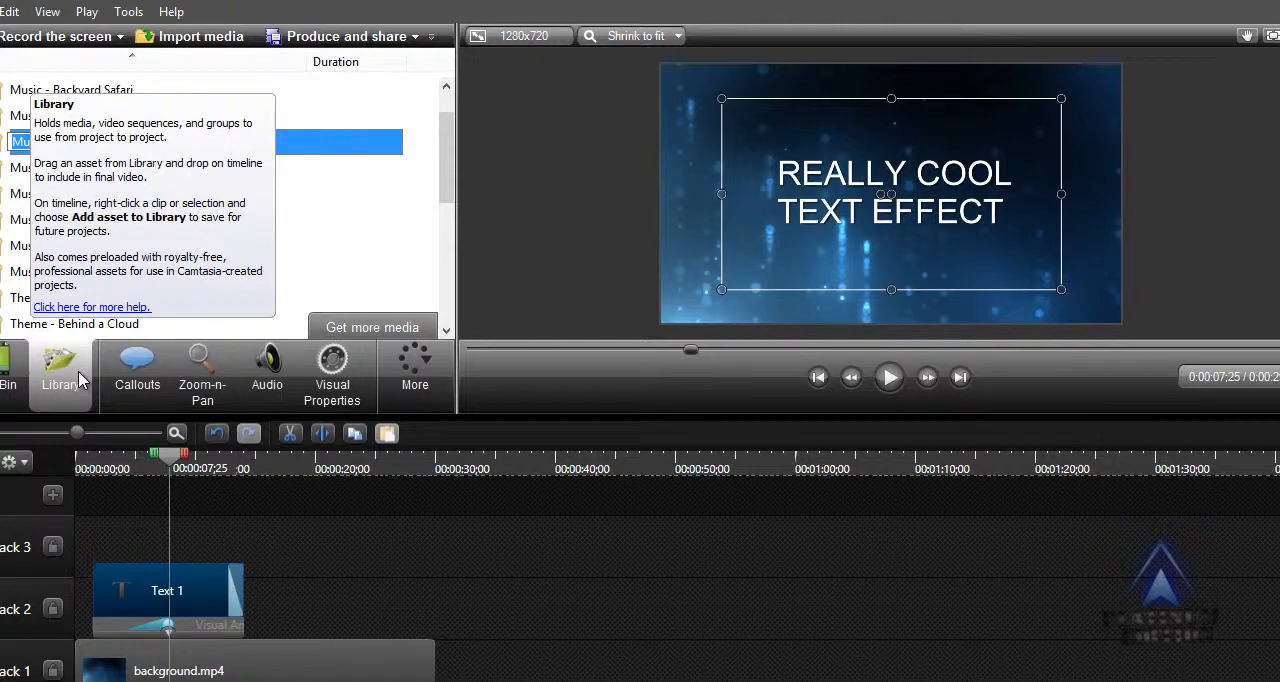
pyautogui.moveTo(446, 186); pyautogui.dragTo(438, 132)
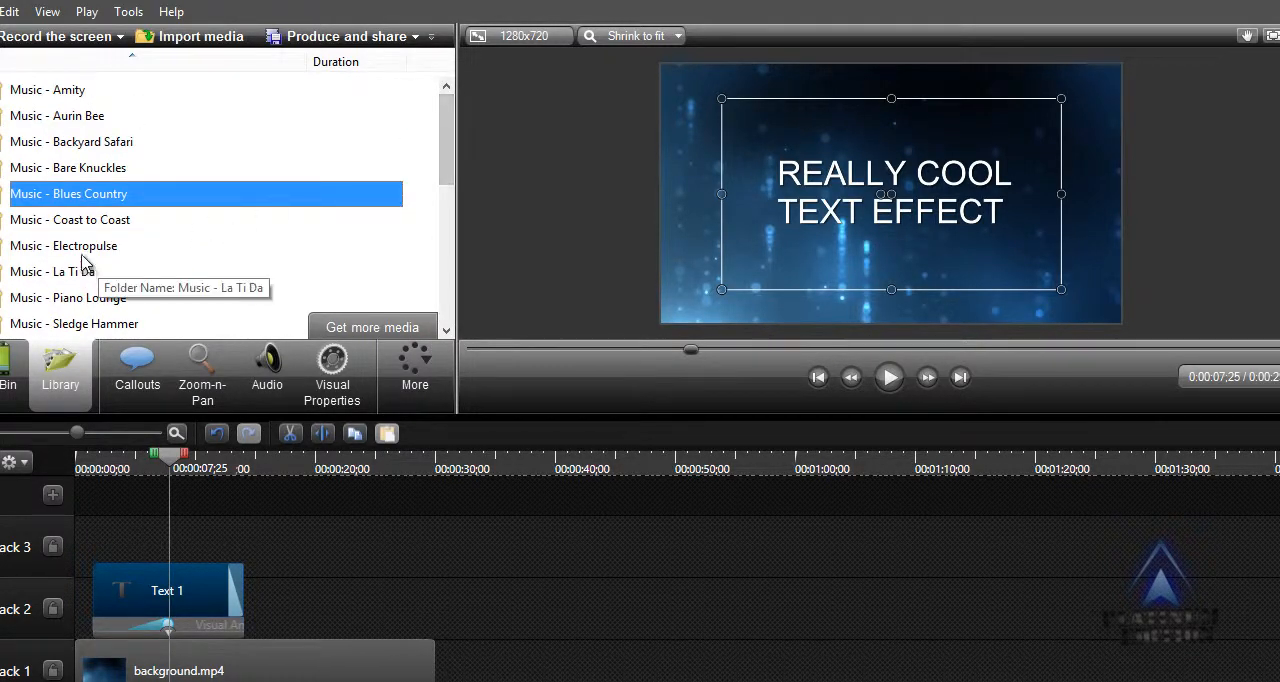
pyautogui.click(30, 257)
pyautogui.doubleClick(47, 90)
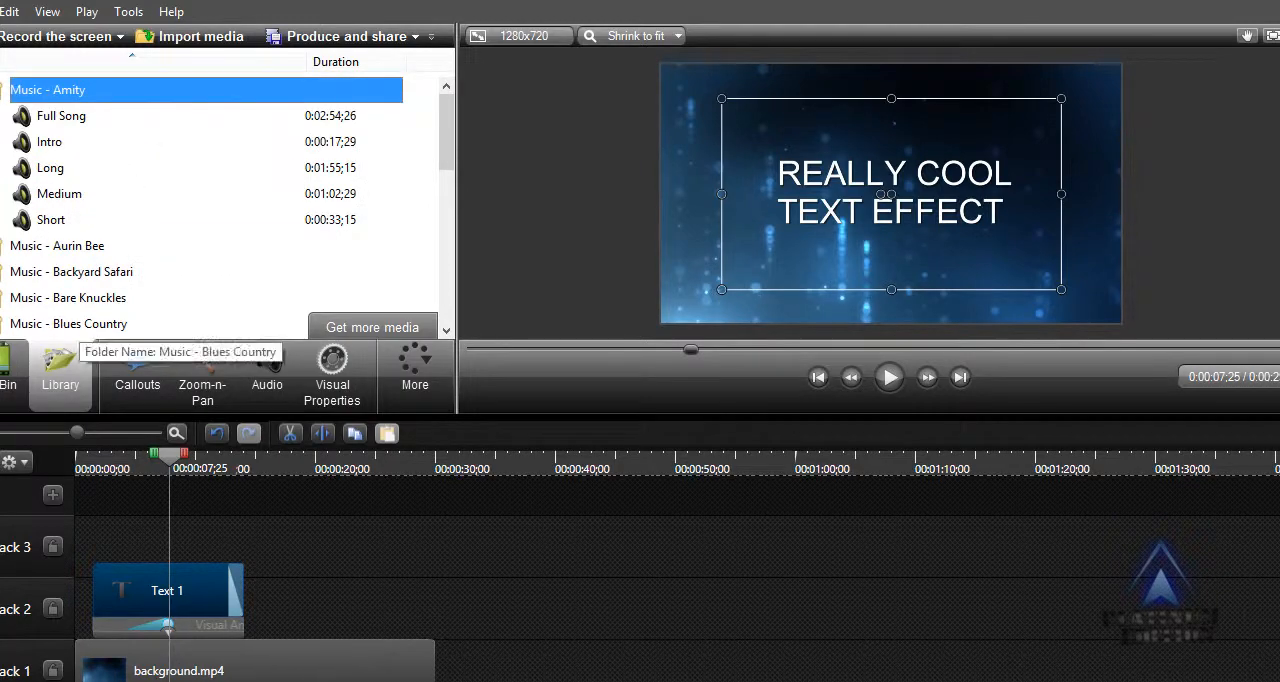
pyautogui.click(1010, 680)
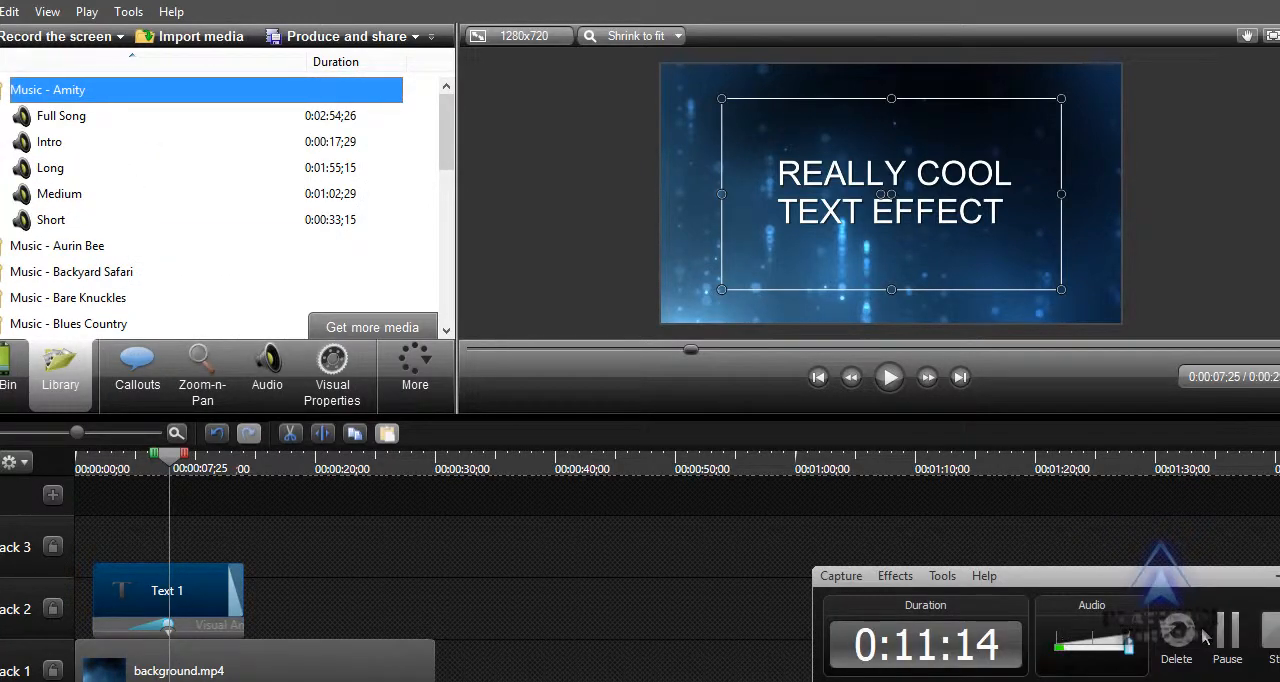
pyautogui.click(942, 576)
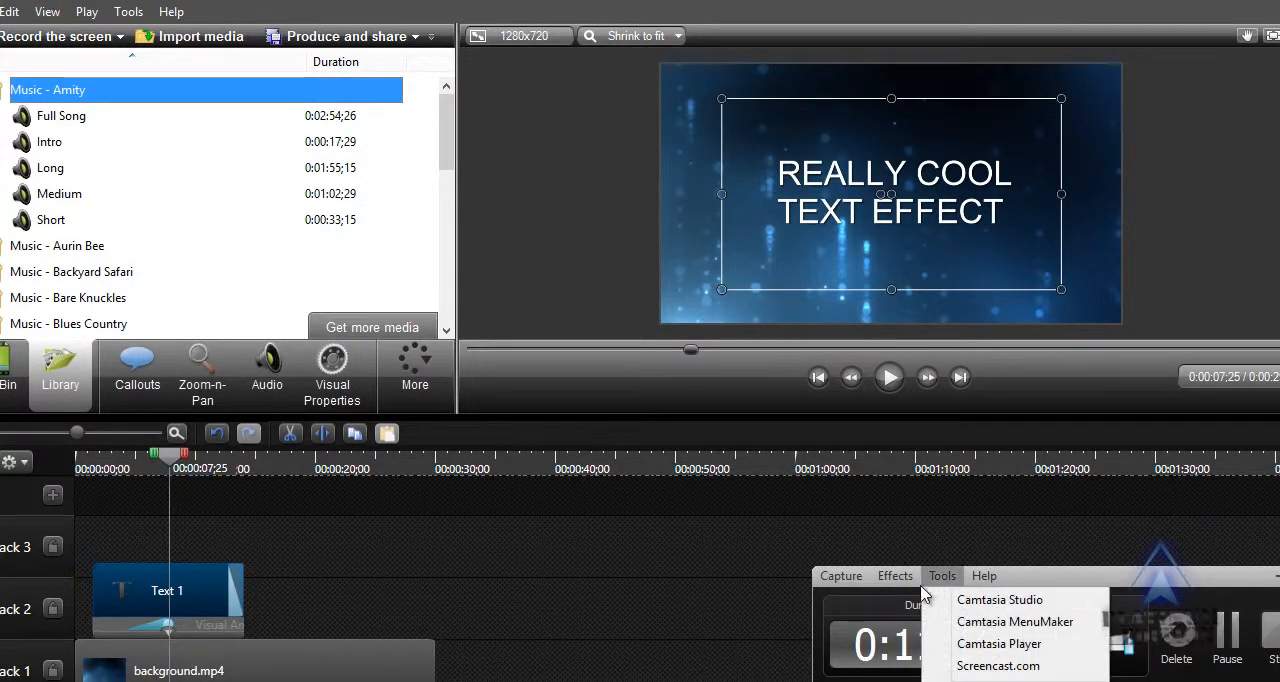
pyautogui.moveTo(900, 580)
pyautogui.moveTo(845, 578)
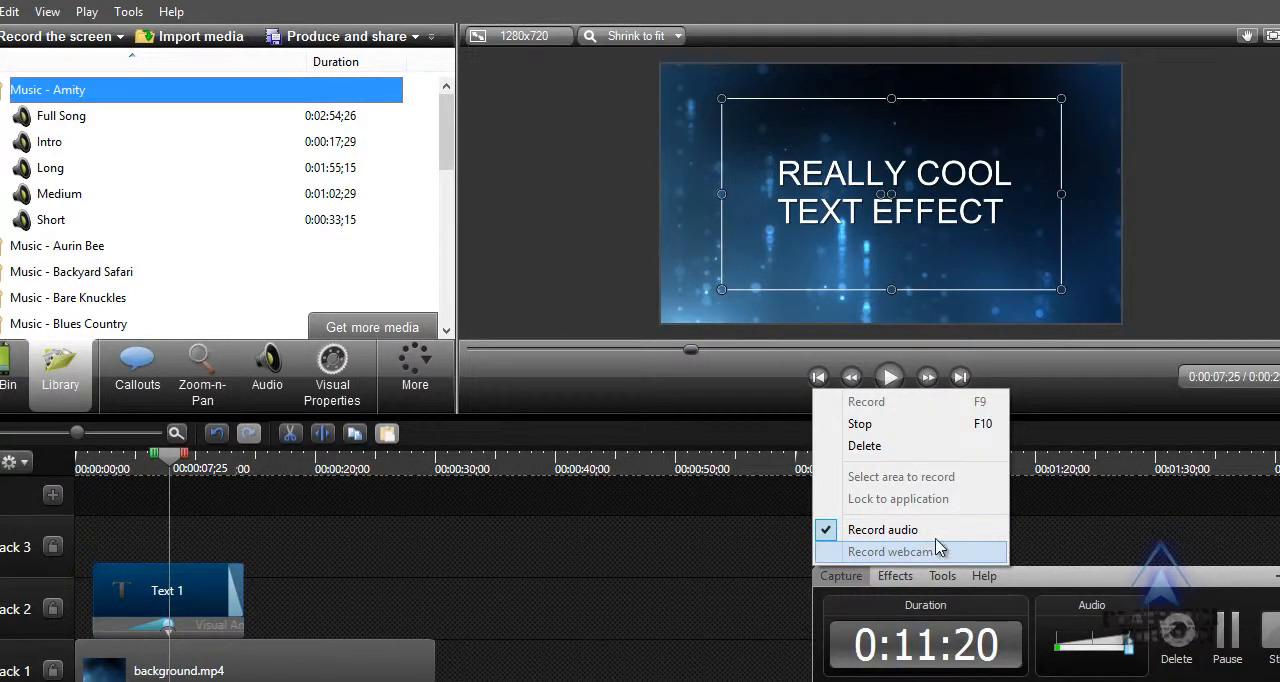
pyautogui.click(1225, 646)
pyautogui.click(1233, 649)
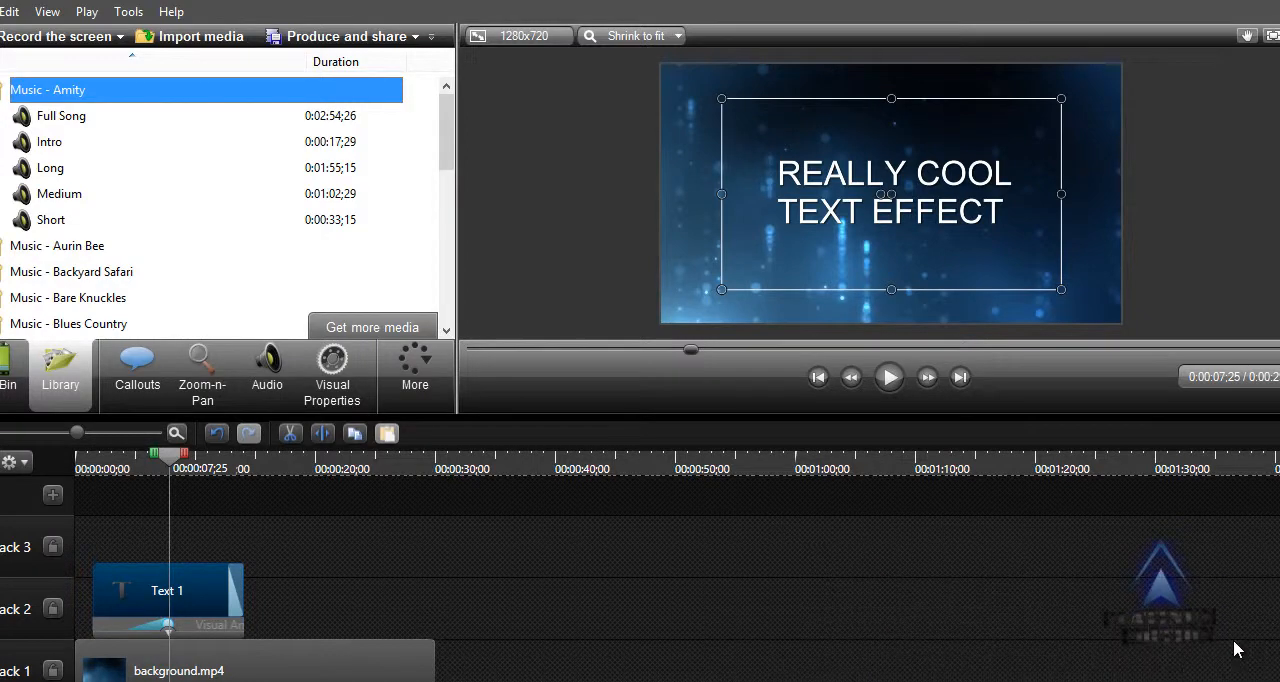
# Preview the Full Song track from the Music - Amity folder for a few seconds and pause it.
pyautogui.click(64, 117)
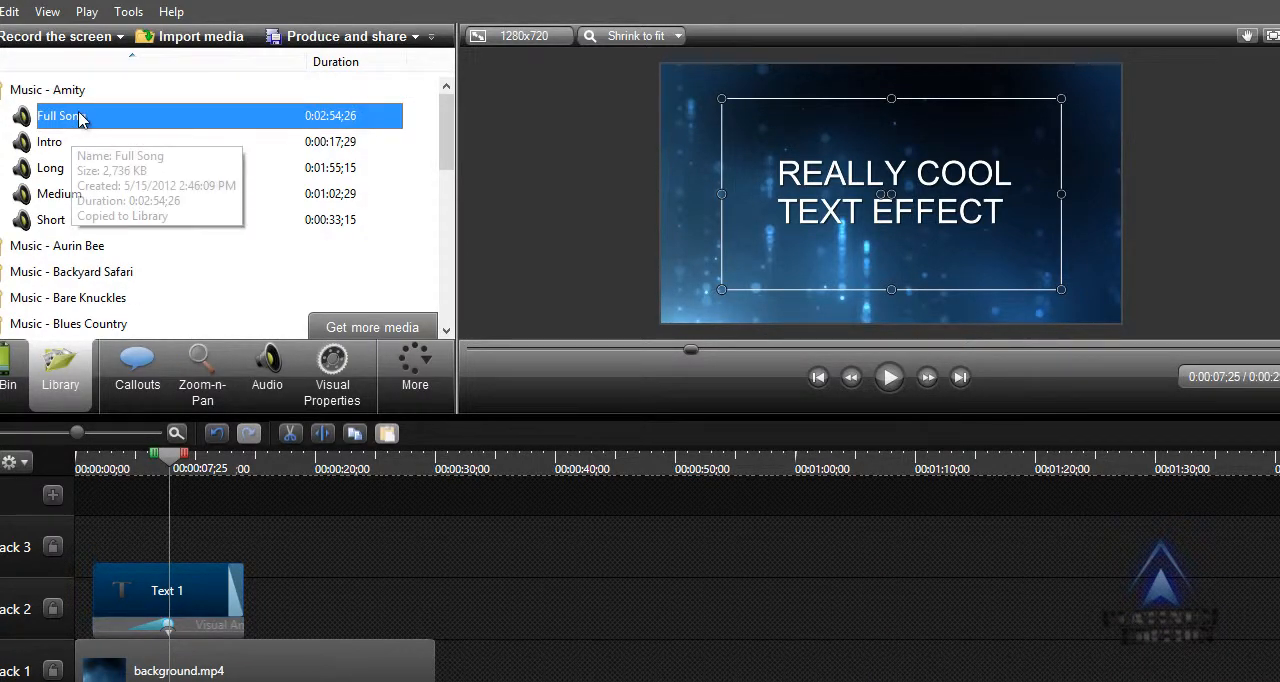
pyautogui.doubleClick(84, 118)
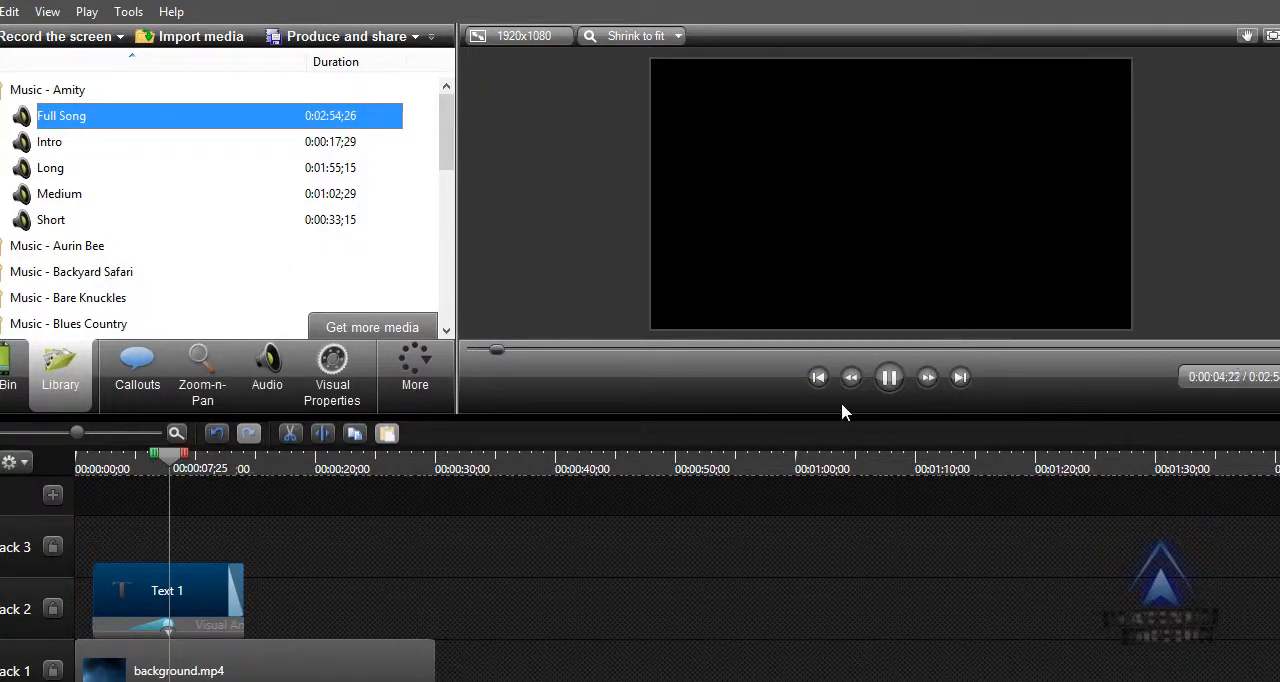
pyautogui.click(889, 380)
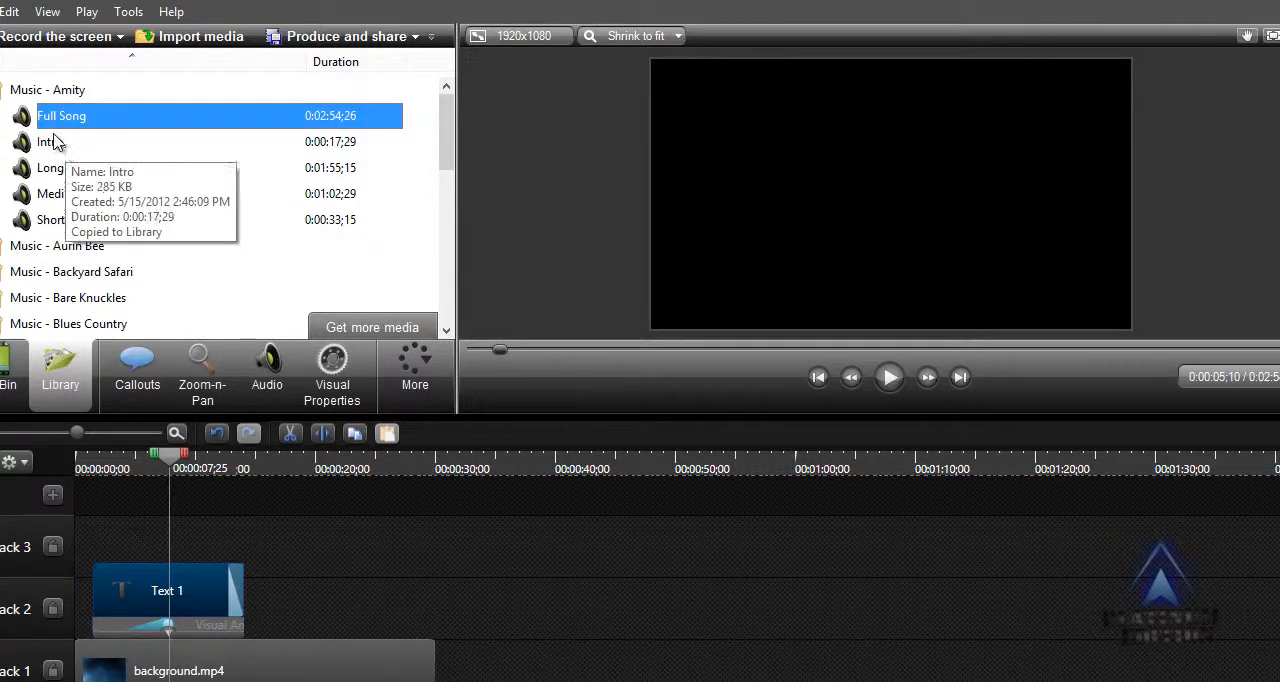
# Add the Amity Full Song track to a new Track 4 in the timeline, starting at 00:00:00;00.
pyautogui.moveTo(57, 125); pyautogui.dragTo(209, 510)
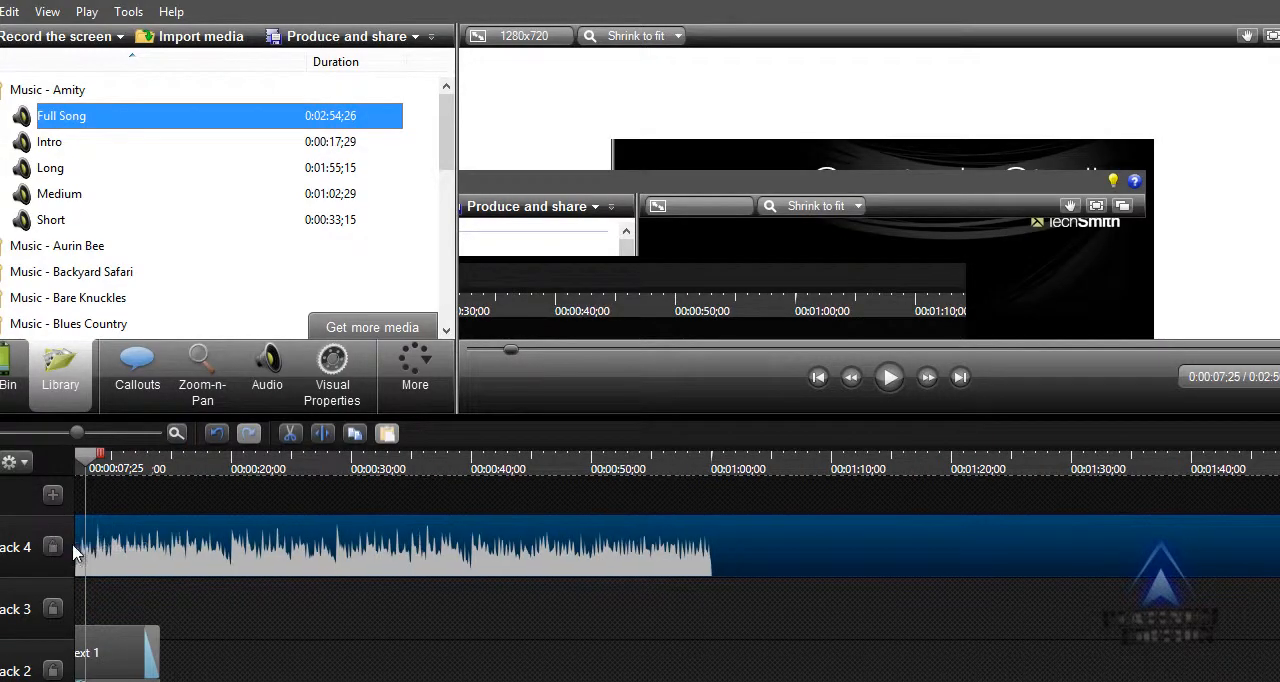
pyautogui.moveTo(417, 681); pyautogui.dragTo(272, 681)
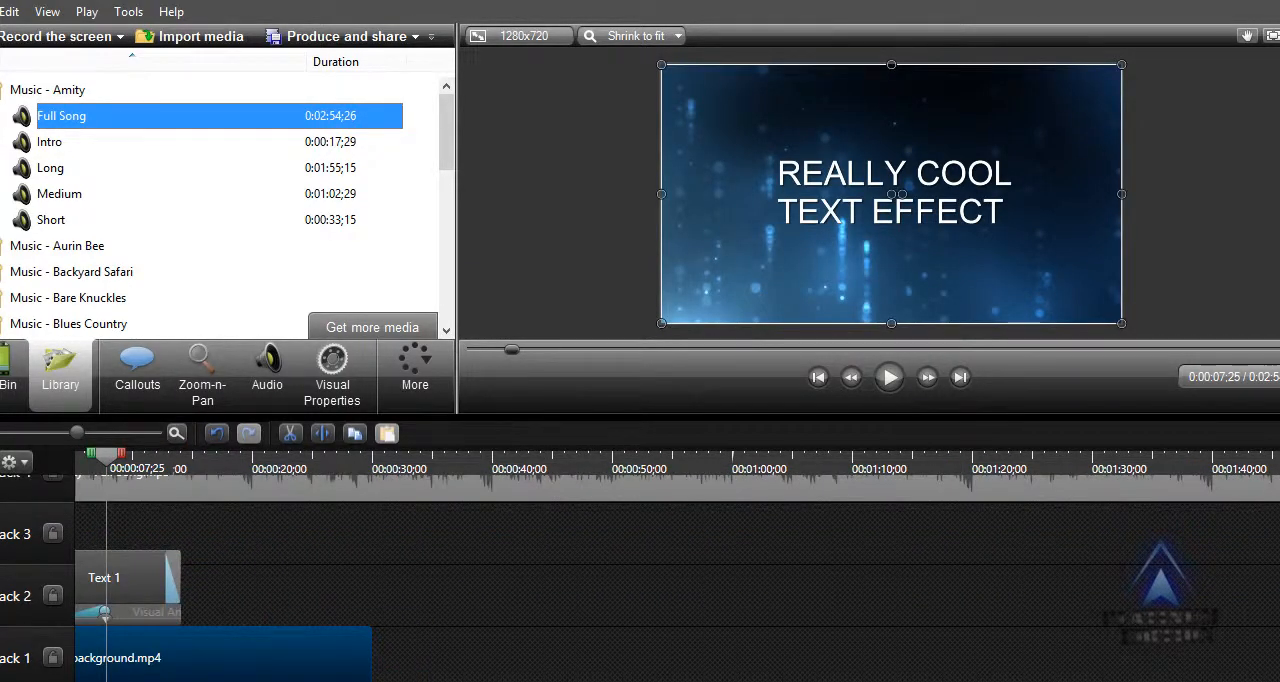
pyautogui.moveTo(355, 681); pyautogui.dragTo(319, 681)
pyautogui.click(317, 495)
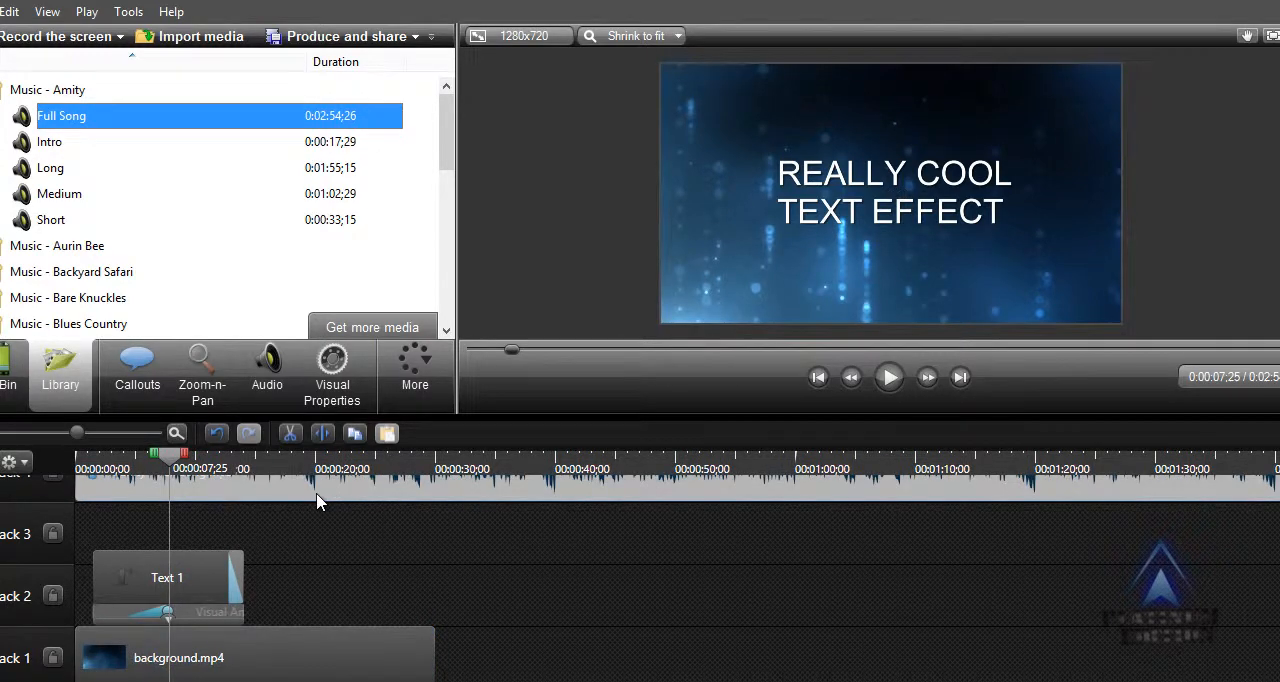
pyautogui.click(317, 533)
pyautogui.scroll(2, 317, 533)
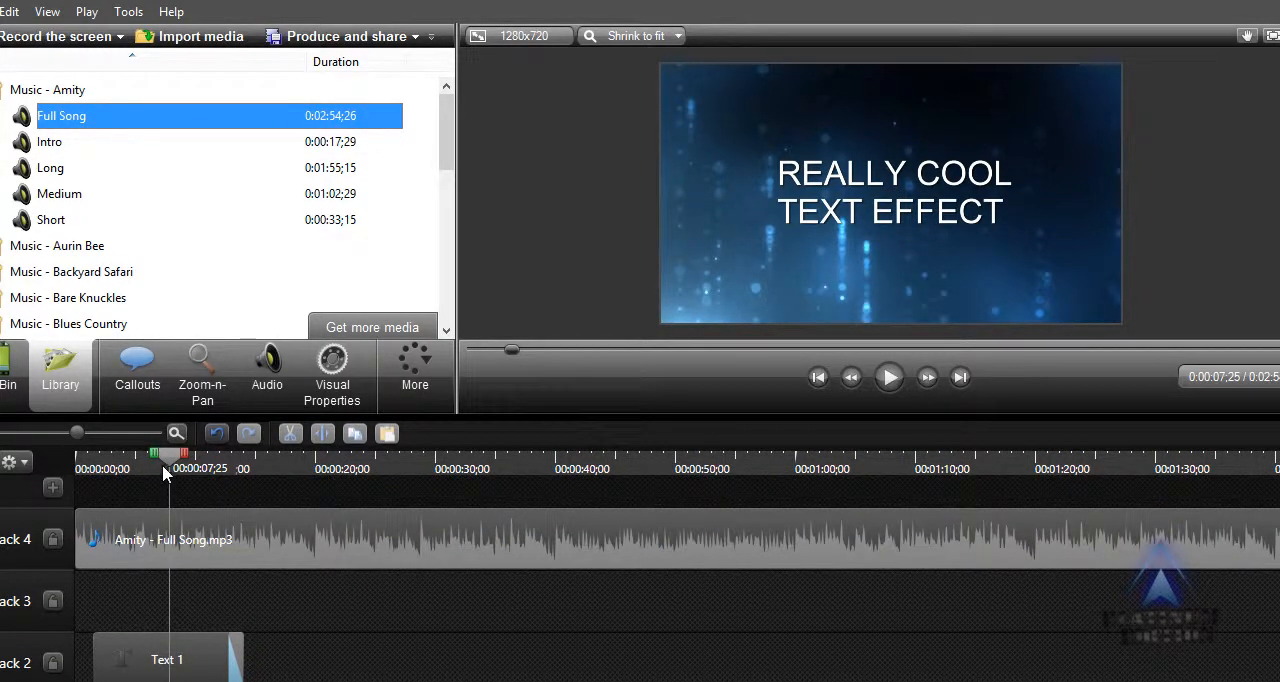
# Play the timeline from the beginning to preview the text effect with the music, and pause after about 7 seconds.
pyautogui.moveTo(170, 455); pyautogui.dragTo(38, 485)
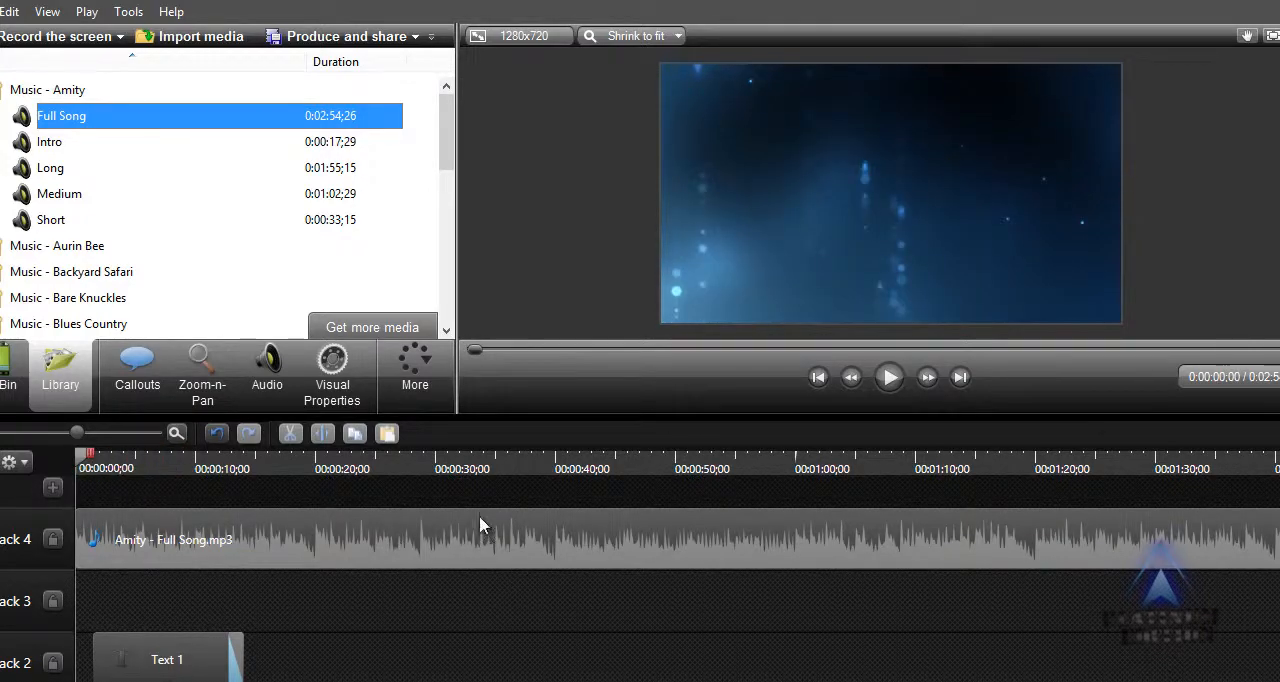
pyautogui.click(889, 377)
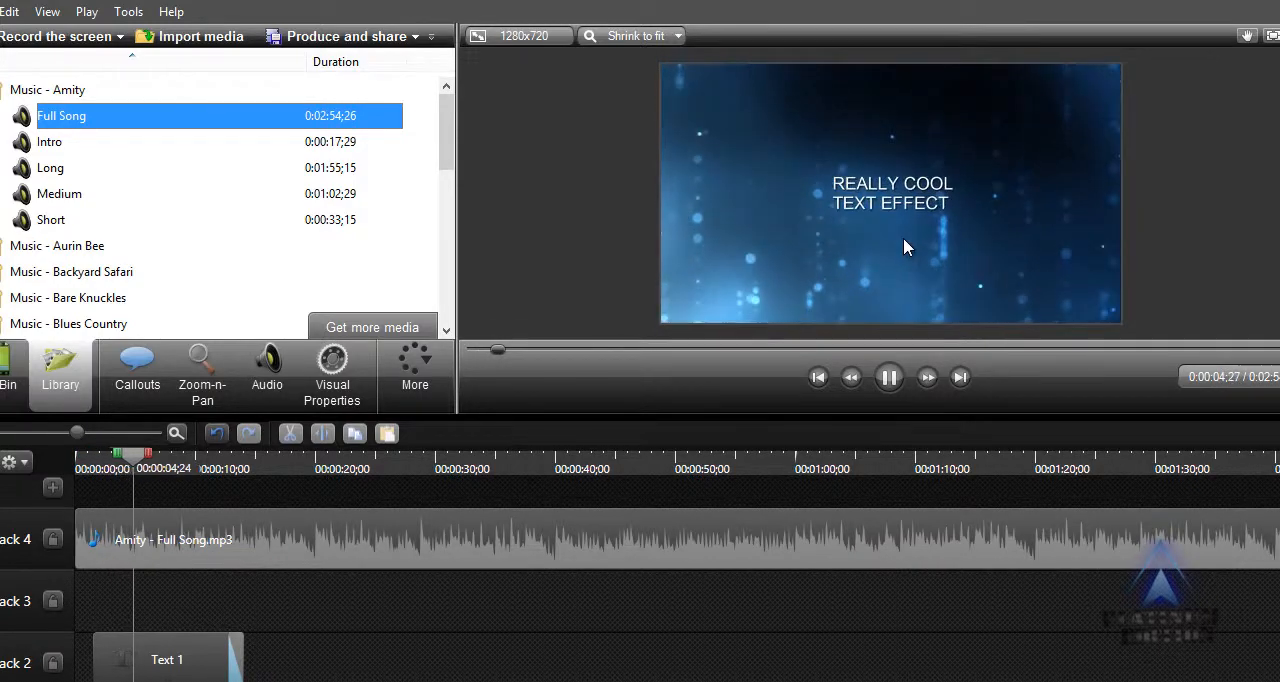
pyautogui.click(890, 389)
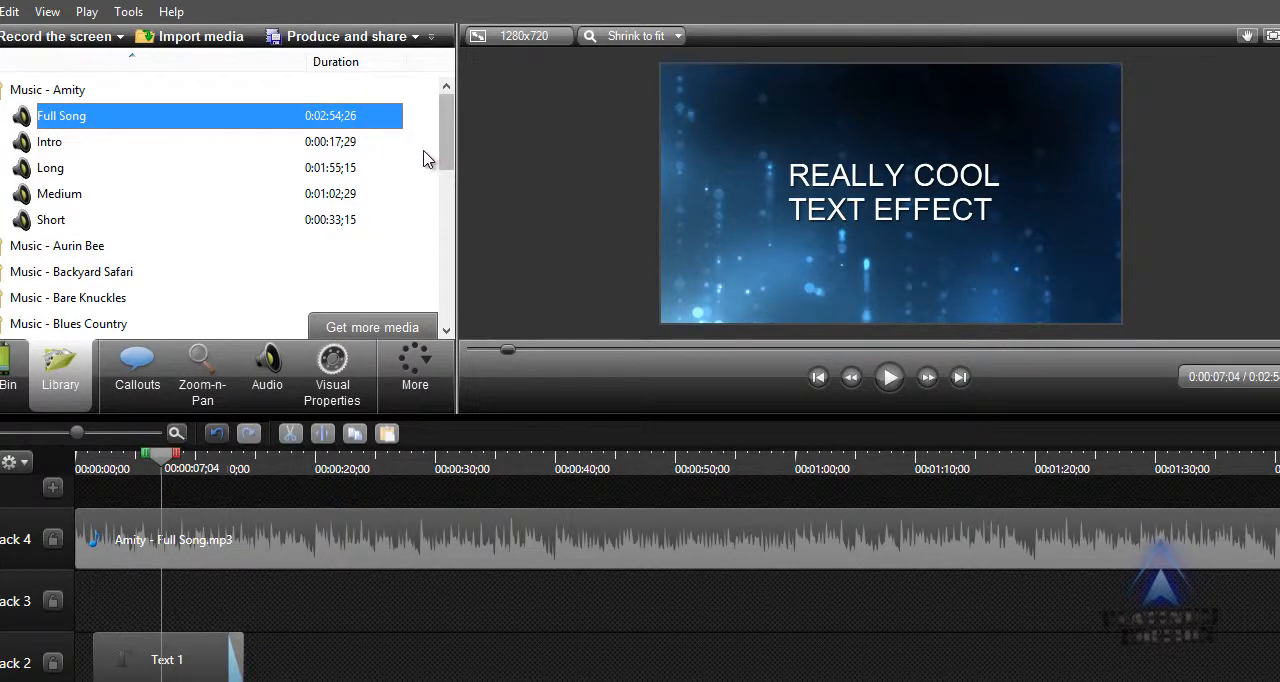
pyautogui.moveTo(446, 145); pyautogui.dragTo(446, 100)
# Switch to Chrome and open youtube.com/audiolibrary in the tab holding the YouTube video.
pyautogui.click(1258, 2)
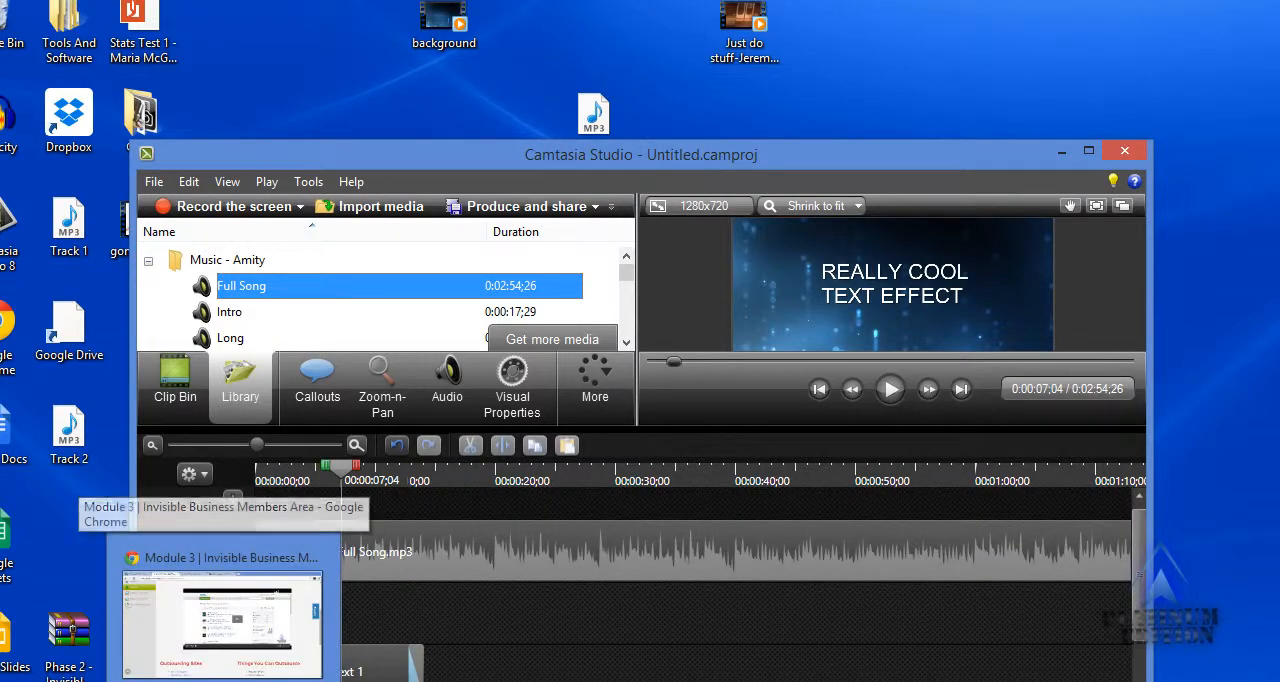
pyautogui.click(225, 676)
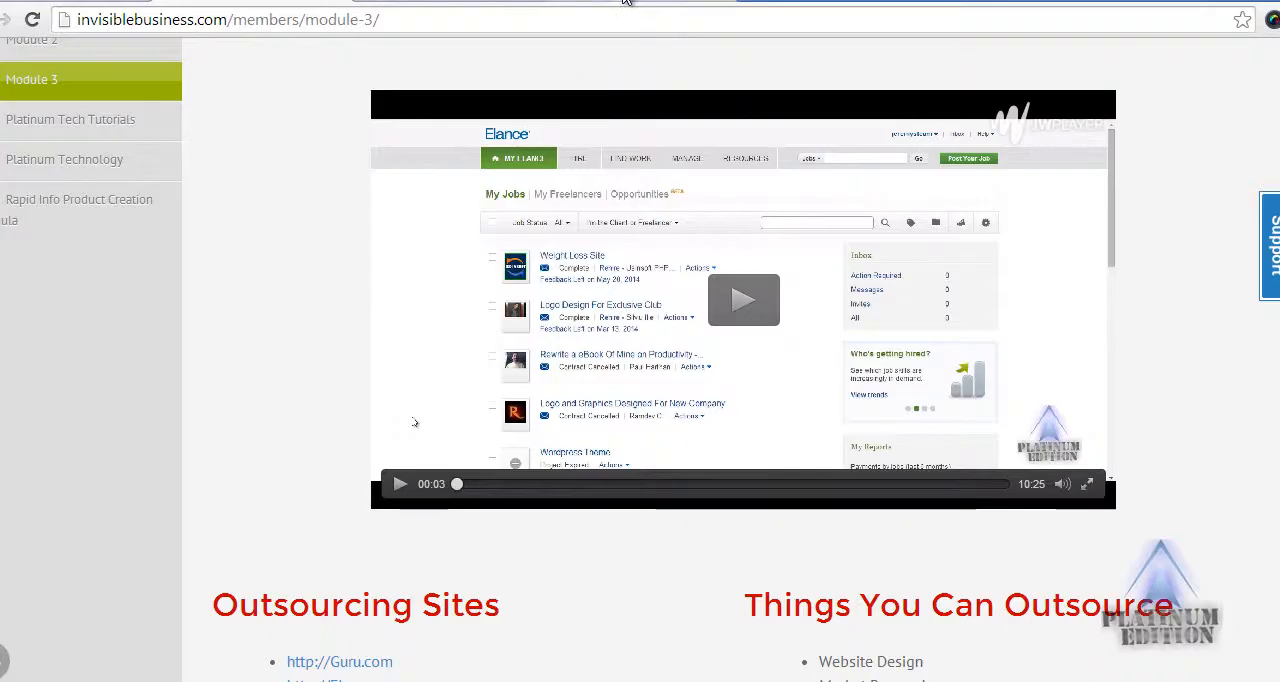
pyautogui.click(625, 2)
pyautogui.click(633, 13)
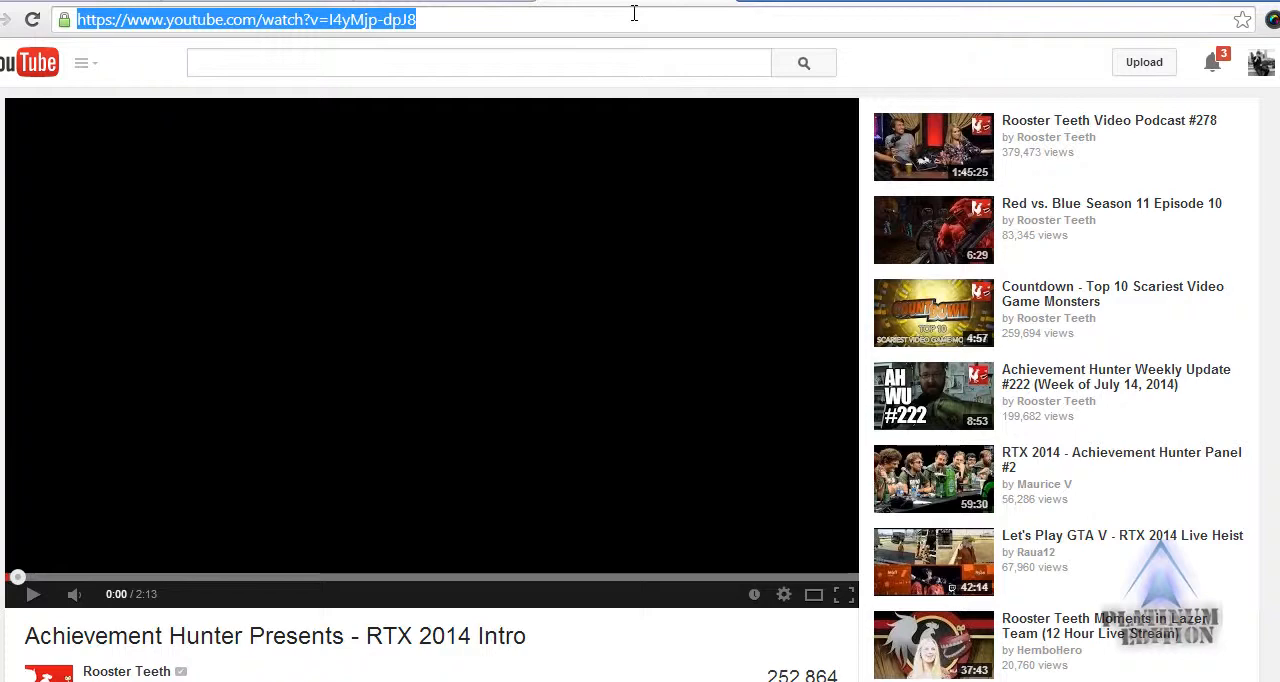
pyautogui.write('youtube')
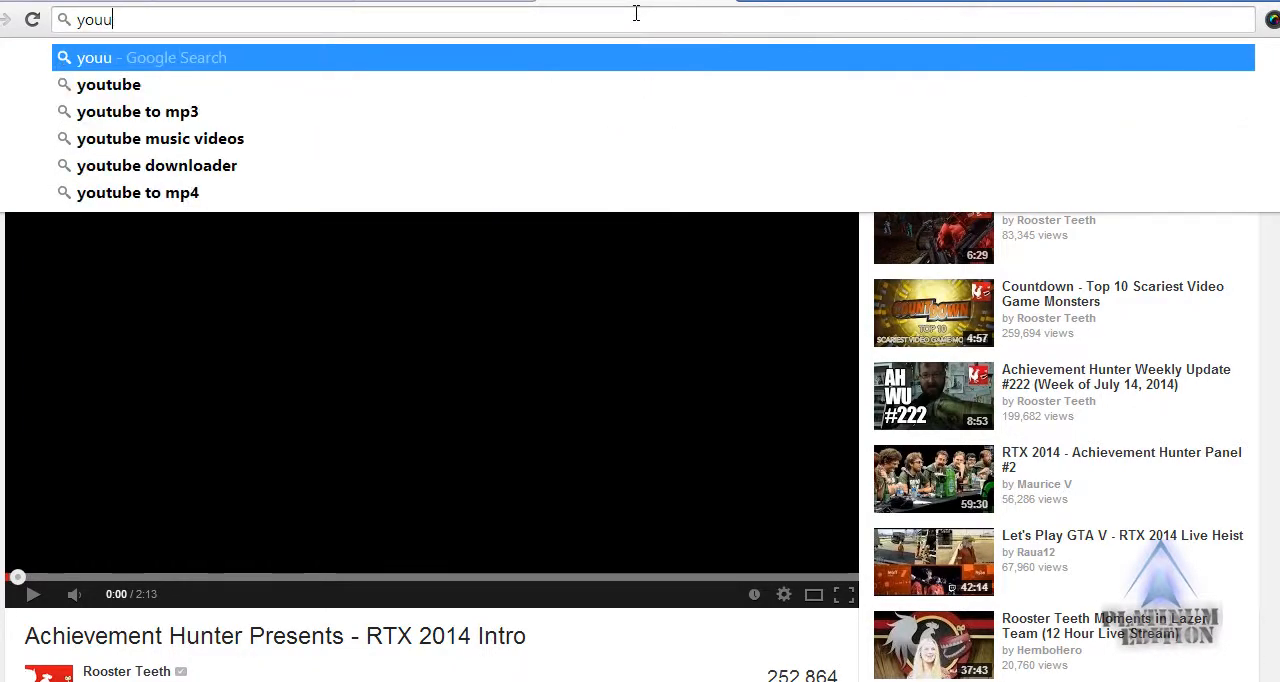
pyautogui.write('.com/a')
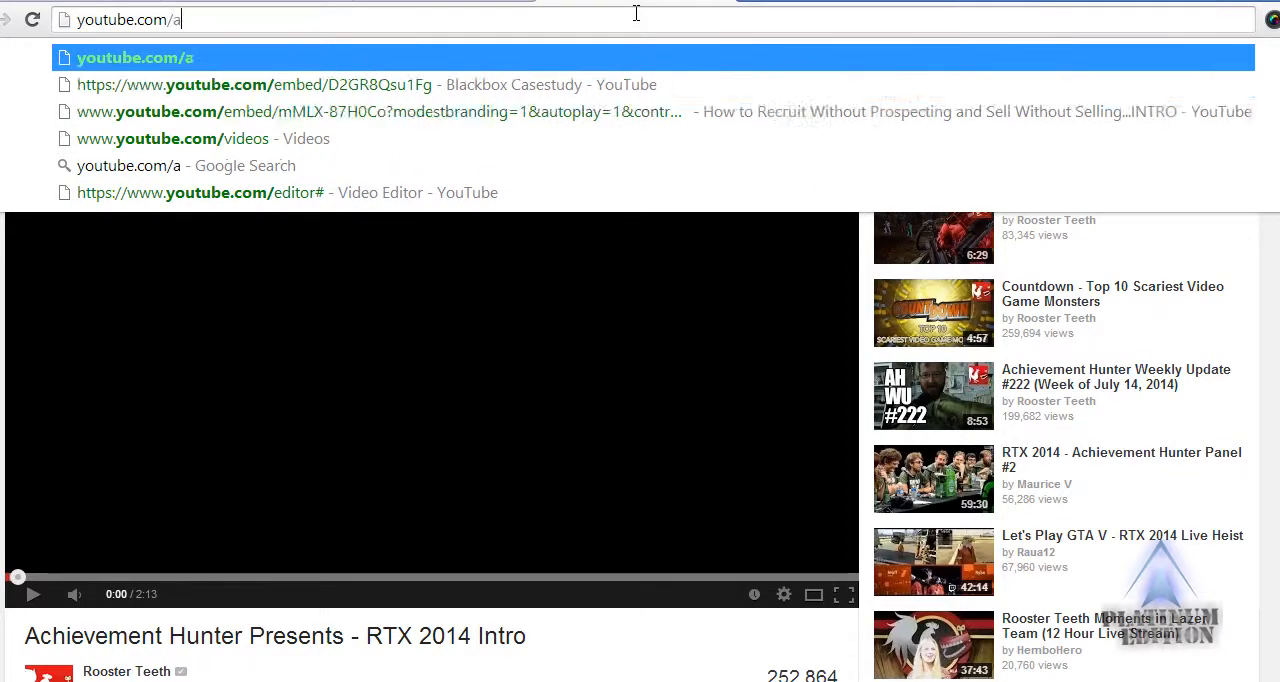
pyautogui.press('Down')
pyautogui.press('Down')
pyautogui.press('Down')
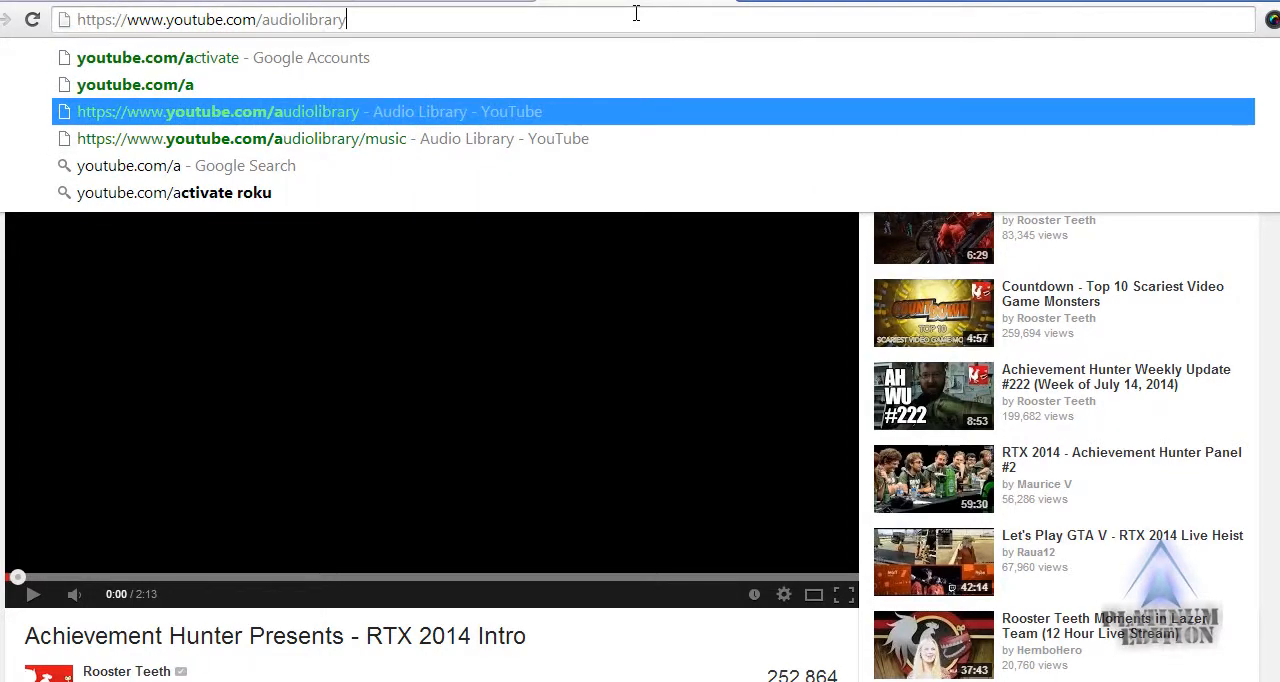
pyautogui.press('Return')
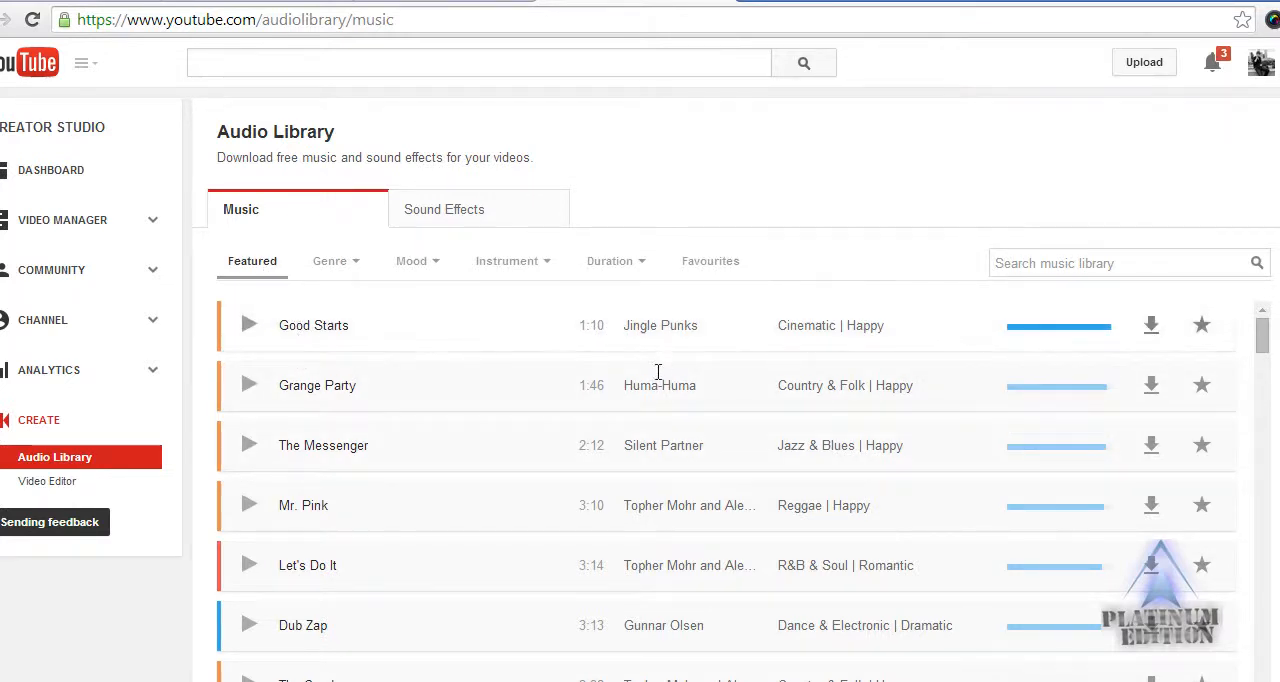
# Preview The Messenger in the featured music with the system volume lowered to 86, and pause it.
pyautogui.scroll(-1, 306, 380)
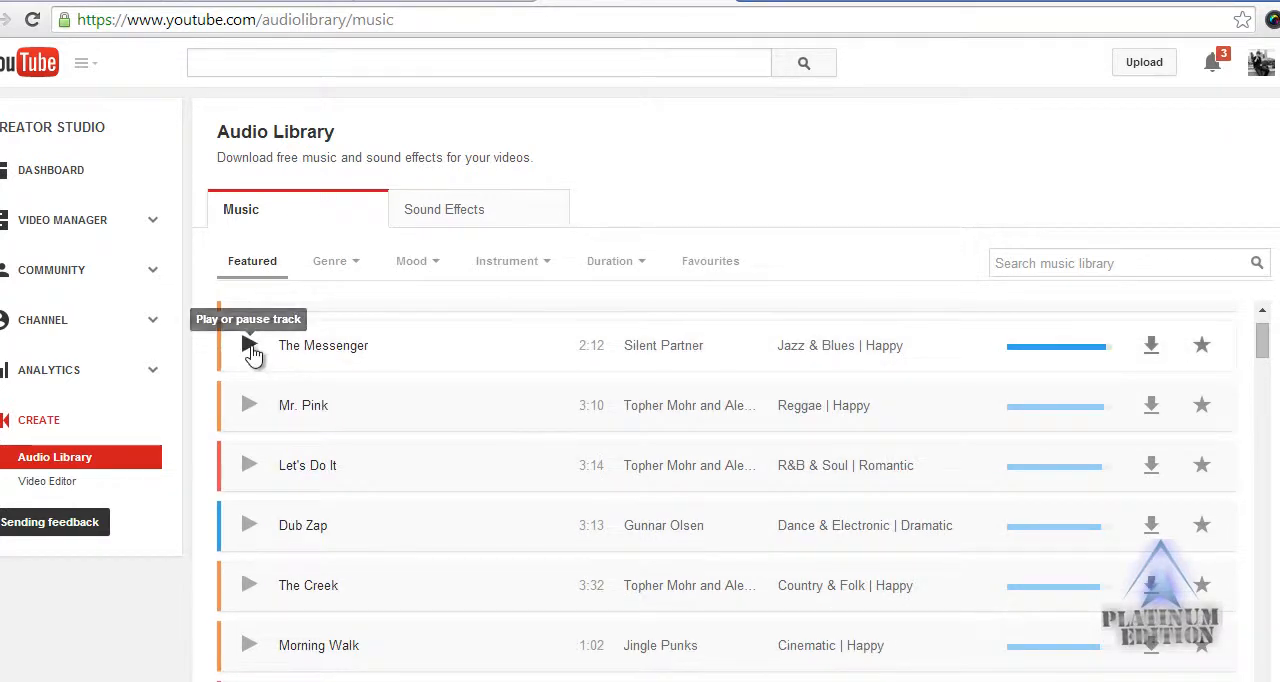
pyautogui.click(251, 350)
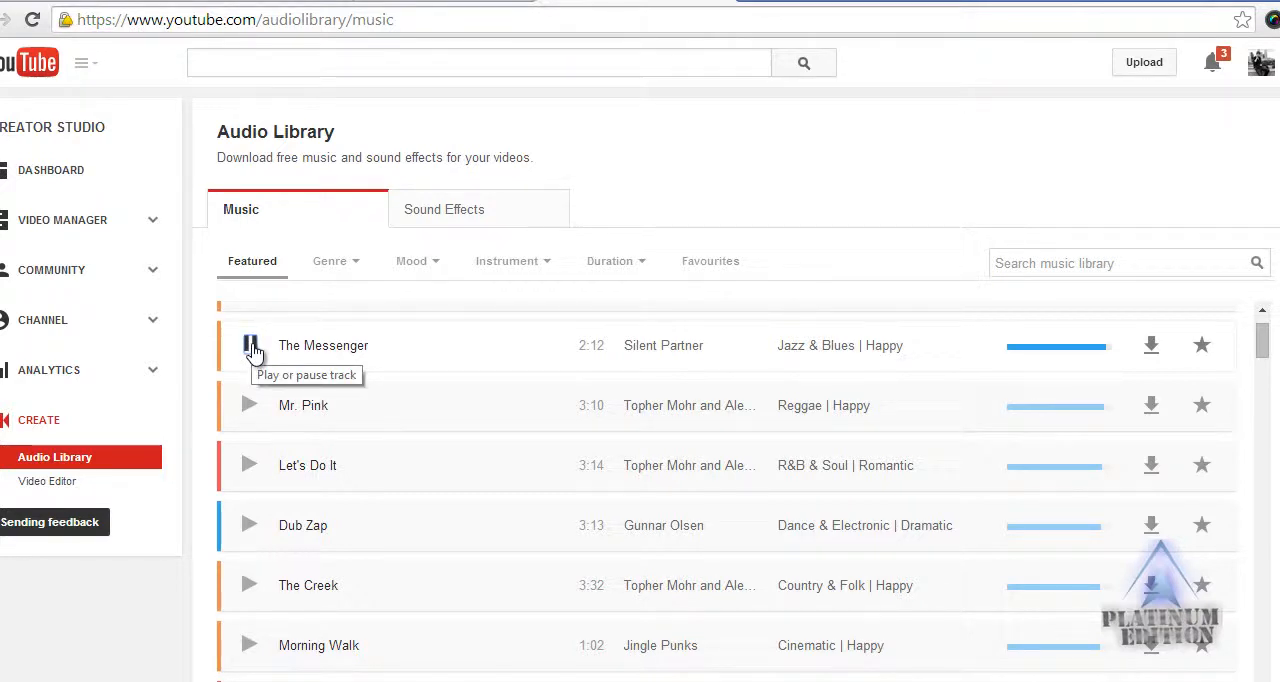
pyautogui.press('XF86AudioLowerVolume')
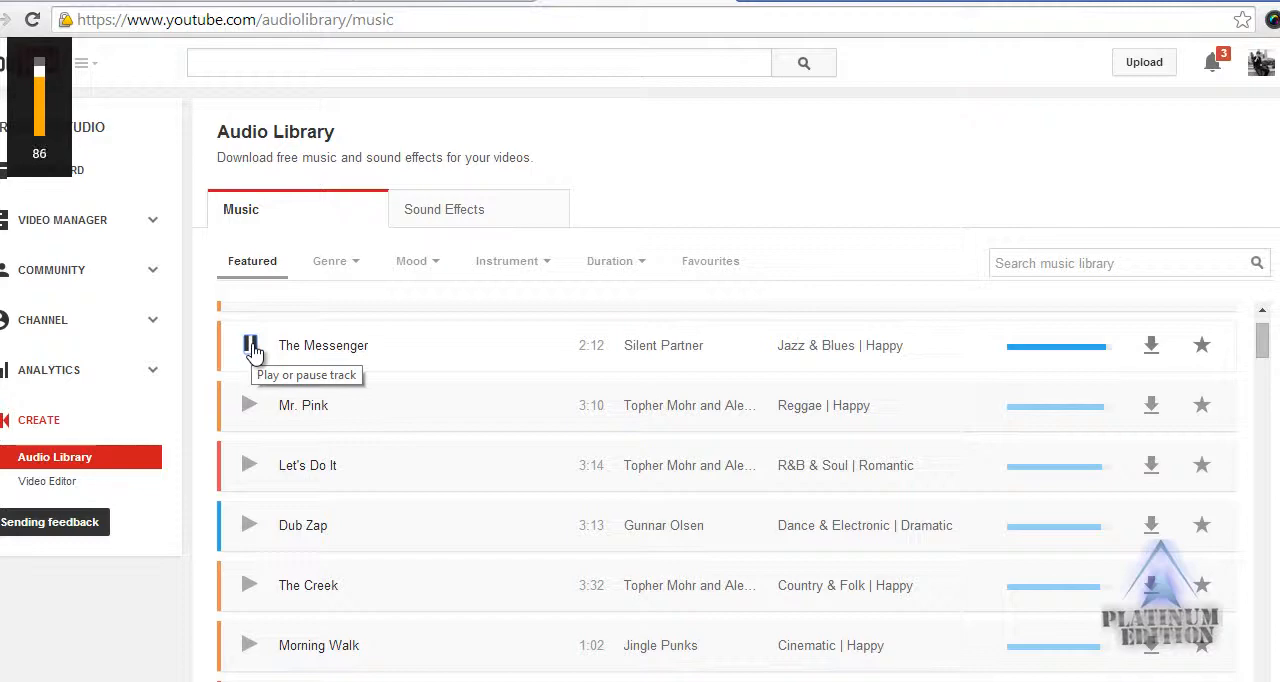
pyautogui.click(251, 347)
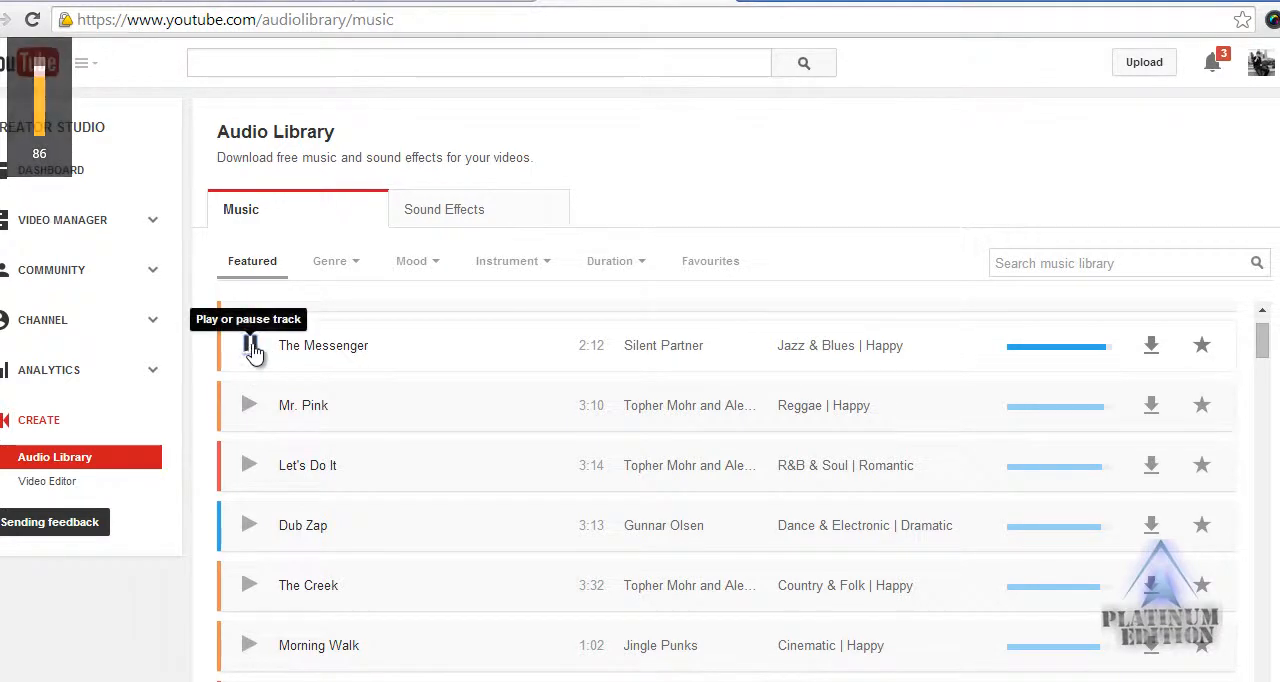
# Filter the audio library's music by the Cinematic genre.
pyautogui.click(340, 266)
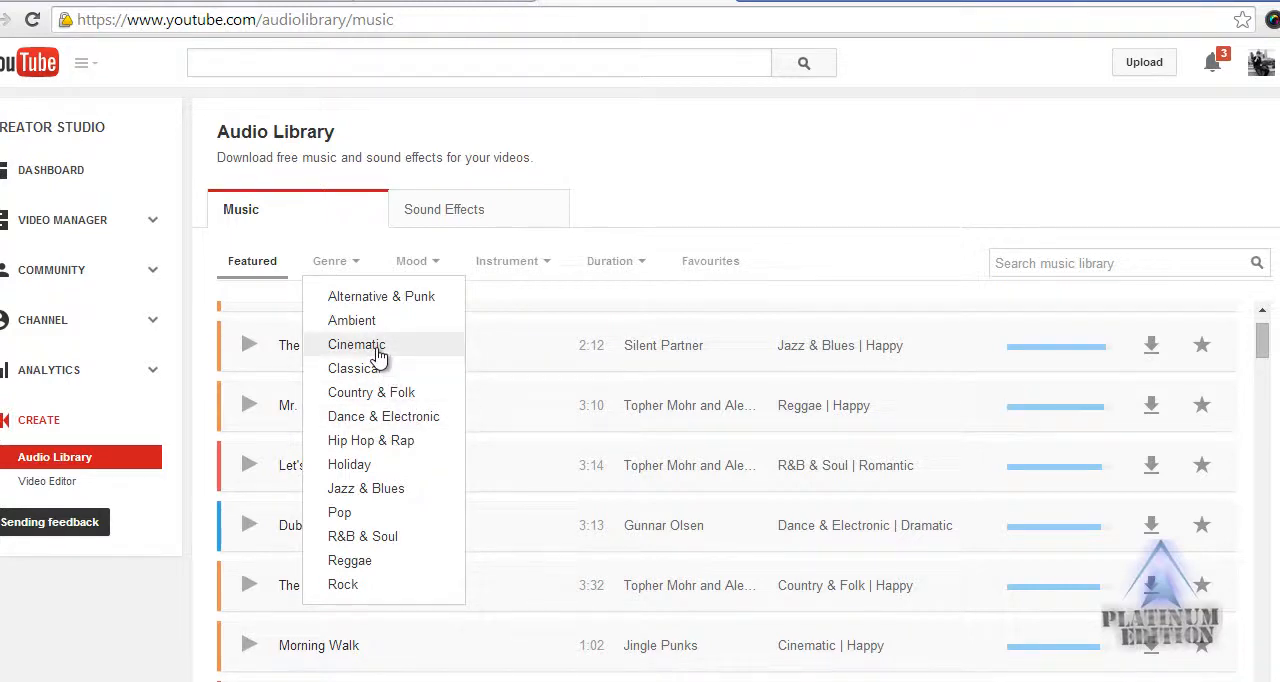
pyautogui.click(376, 348)
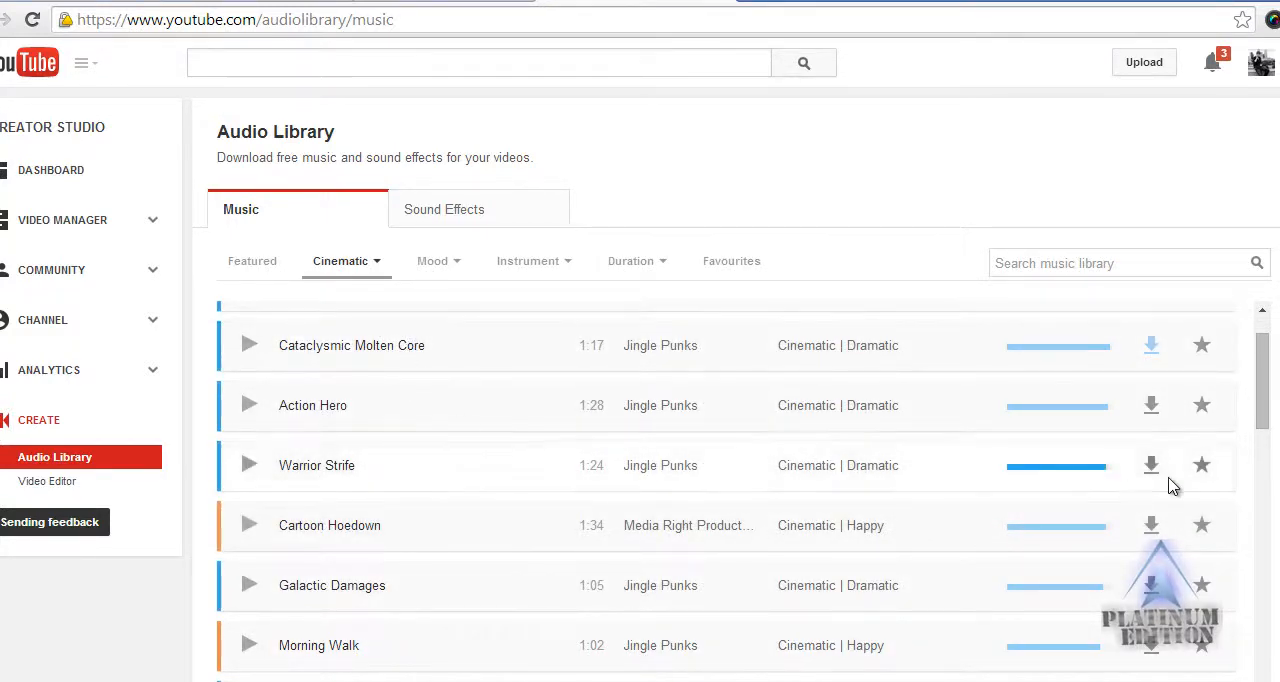
pyautogui.scroll(1, 933, 423)
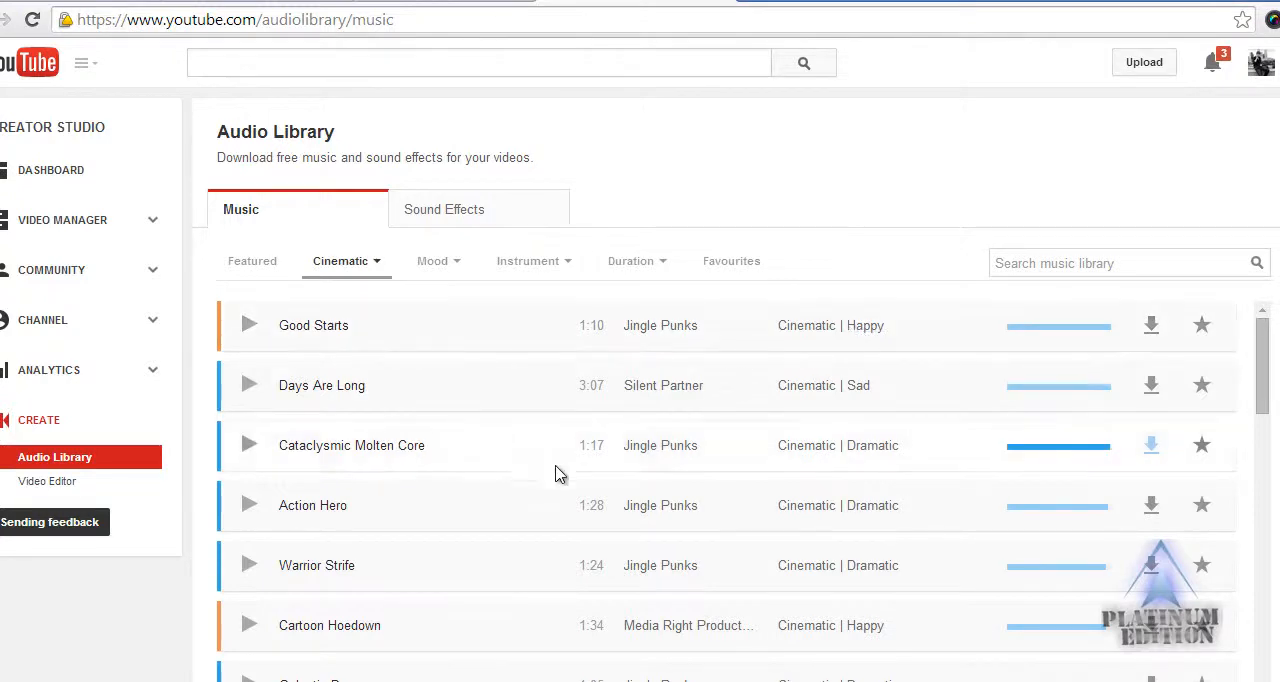
# Preview the Cinematic tracks Galactic Damages and Morning Walk, pausing each after a few seconds.
pyautogui.scroll(-2, 500, 495)
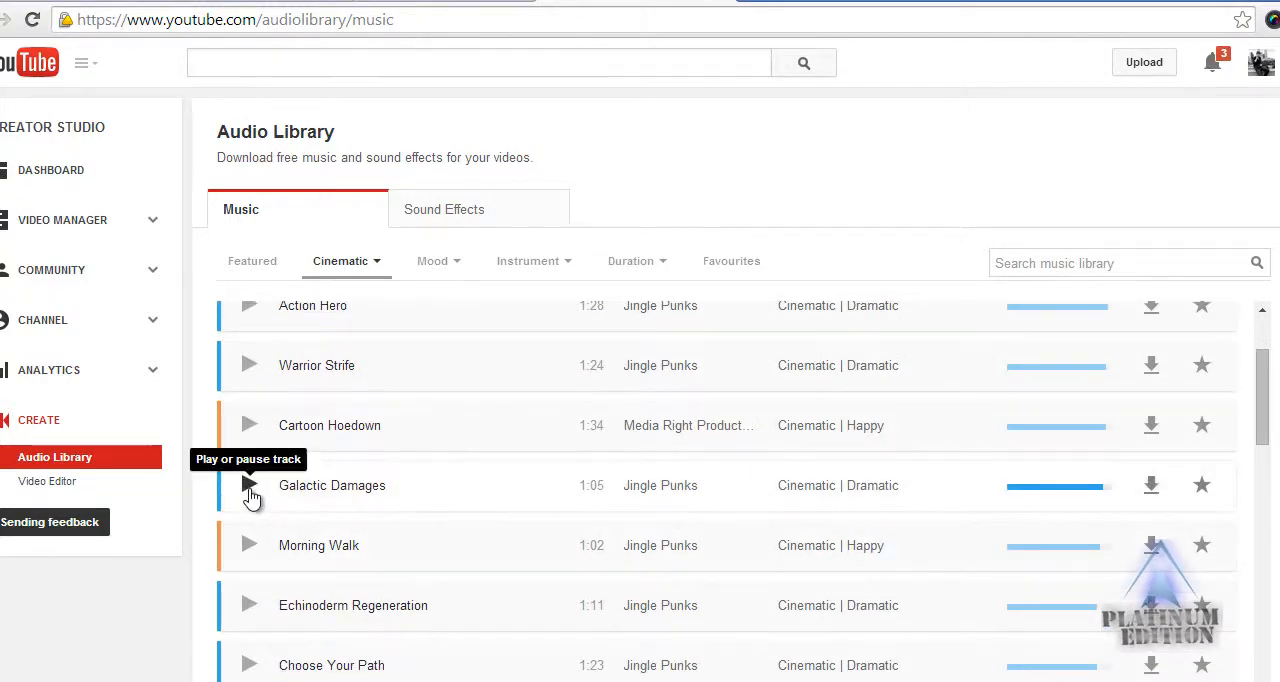
pyautogui.click(249, 488)
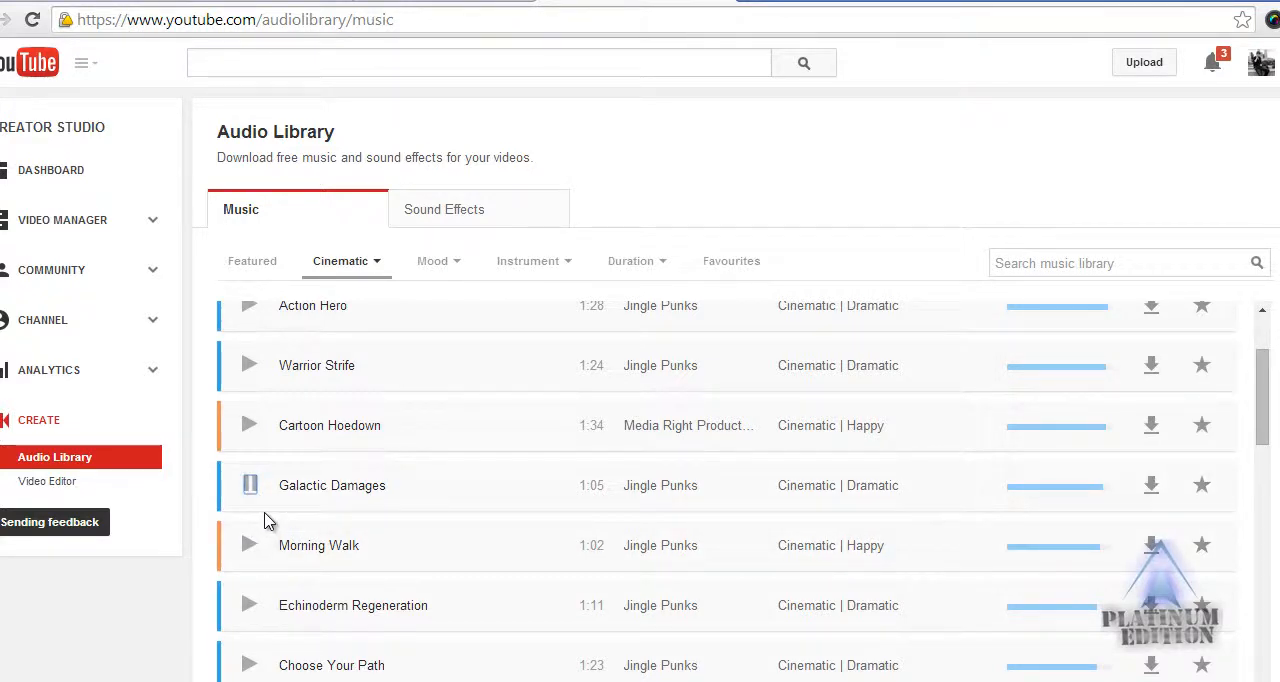
pyautogui.click(250, 486)
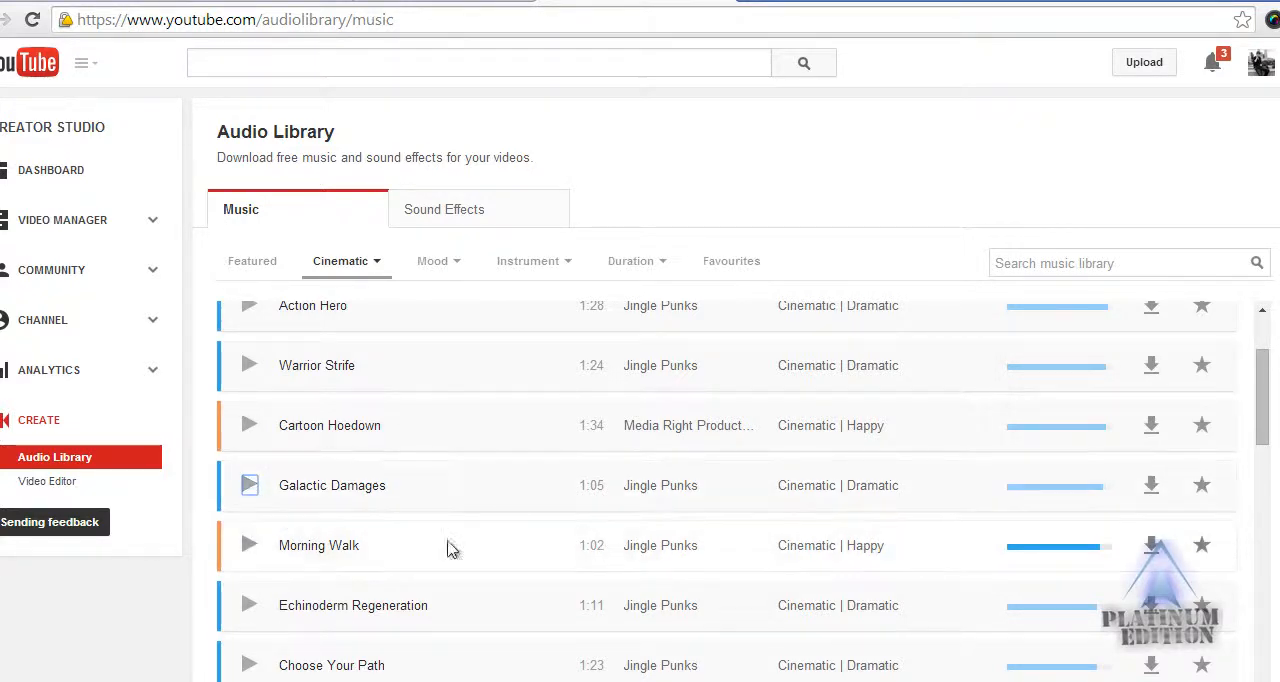
pyautogui.click(252, 559)
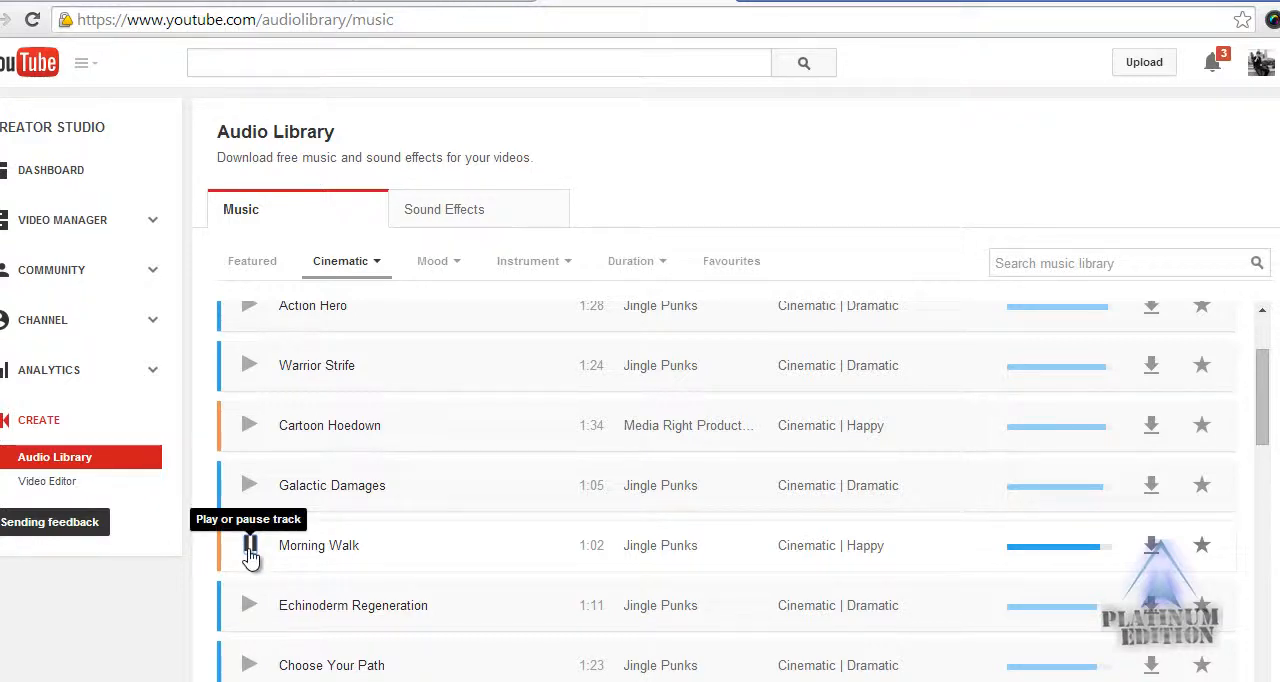
pyautogui.click(250, 548)
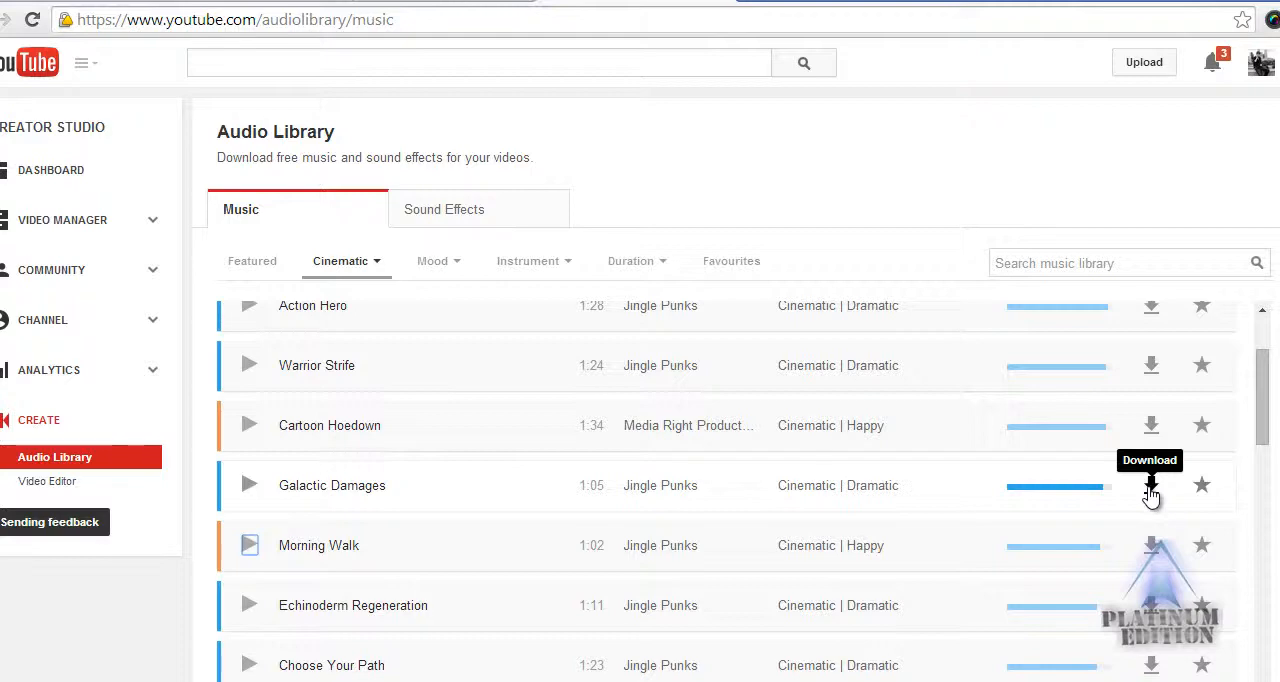
# Browse the remaining Cinematic tracks and return the music list to Featured.
pyautogui.scroll(2, 940, 407)
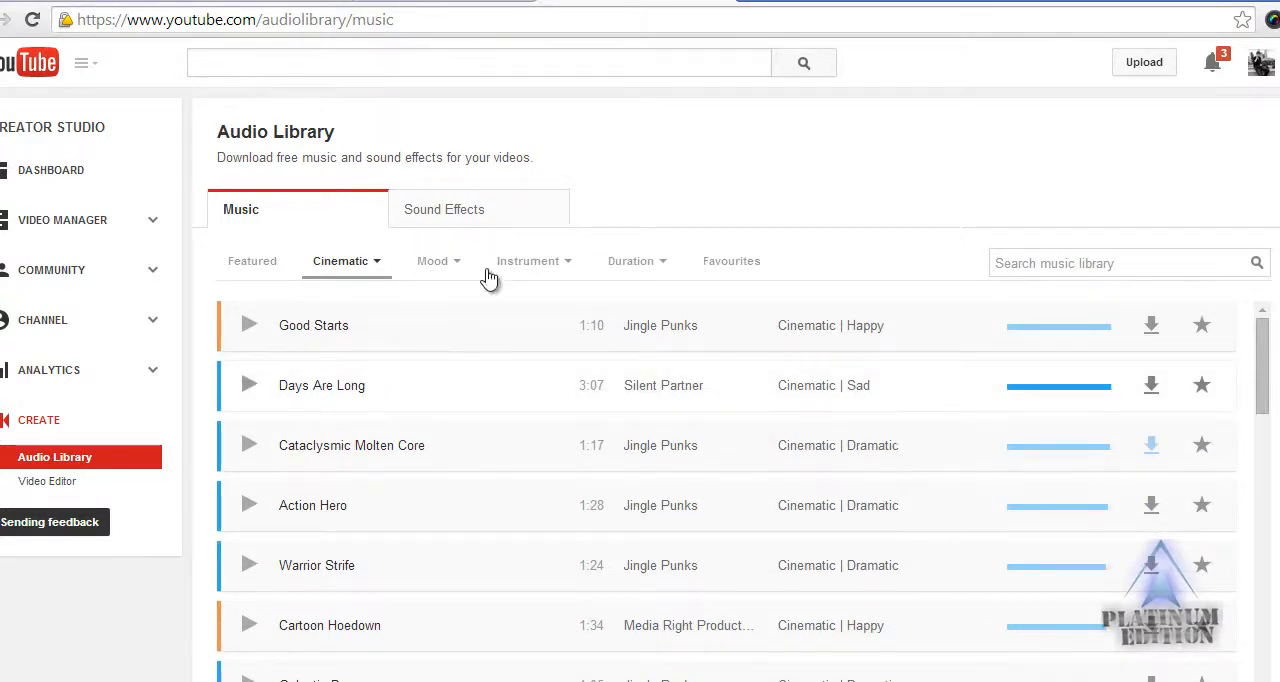
pyautogui.scroll(-5, 591, 520)
pyautogui.scroll(-3, 573, 525)
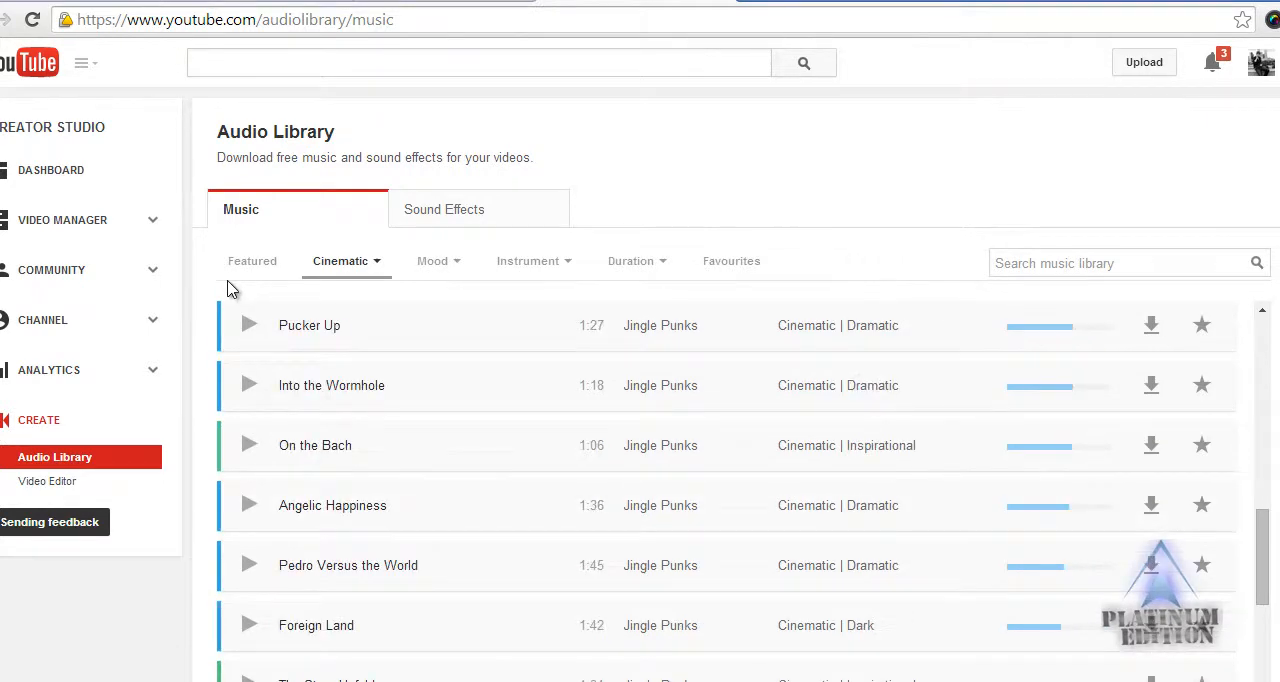
pyautogui.click(248, 266)
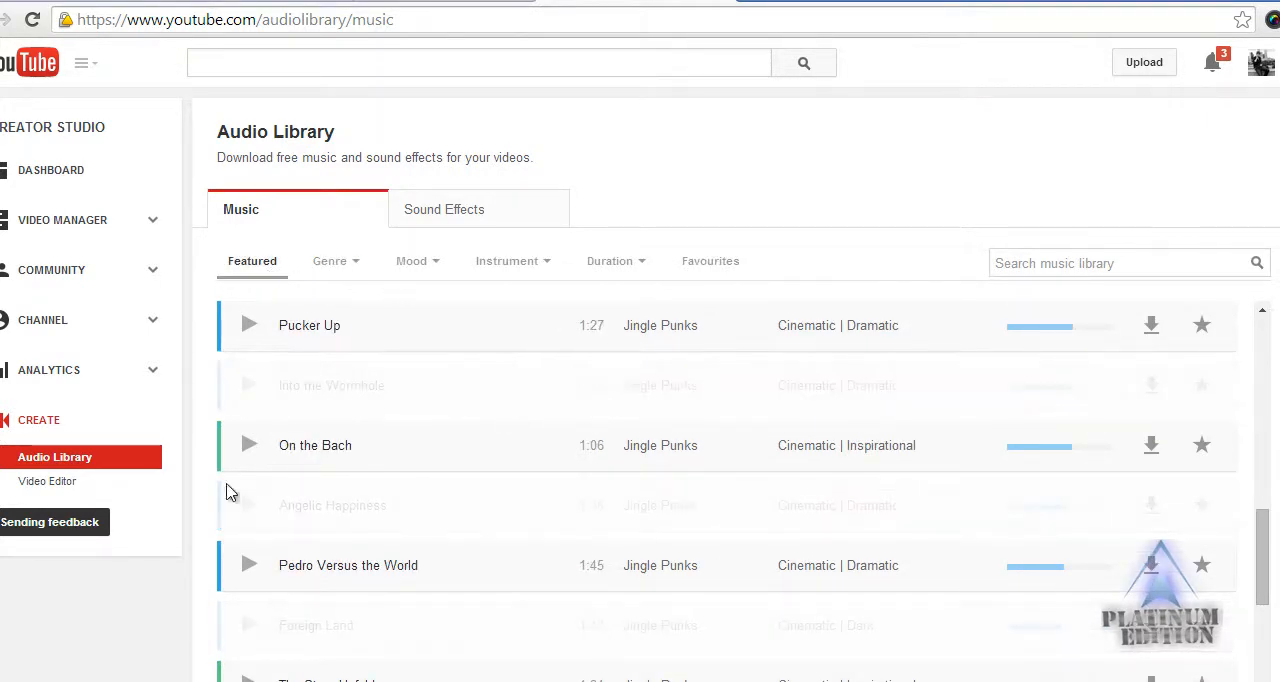
# Show the library's sound effects and briefly preview Baby Whine.
pyautogui.click(478, 230)
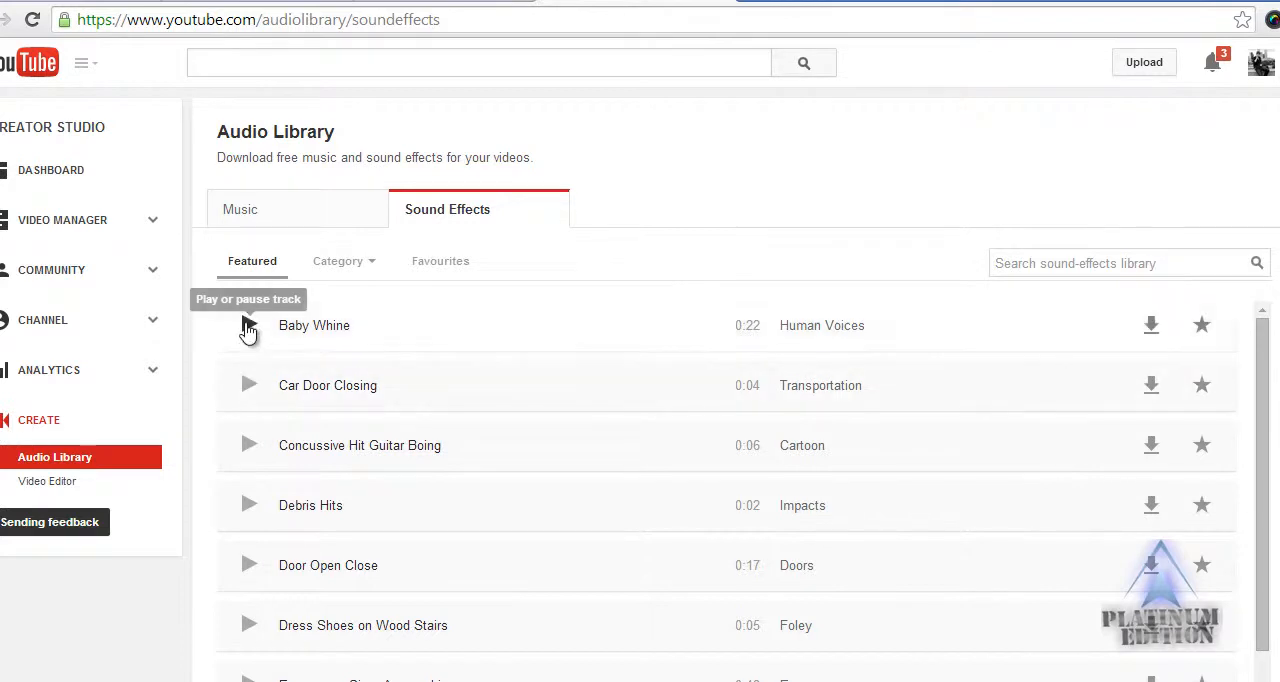
pyautogui.click(249, 324)
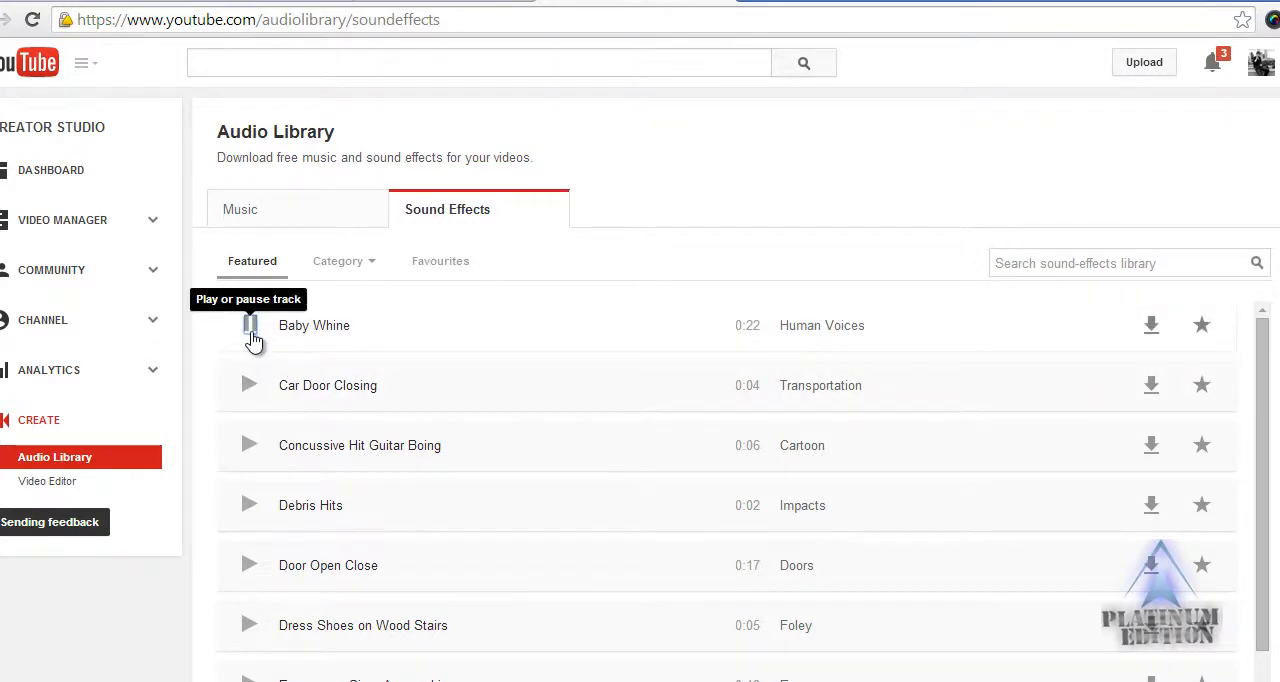
pyautogui.click(251, 327)
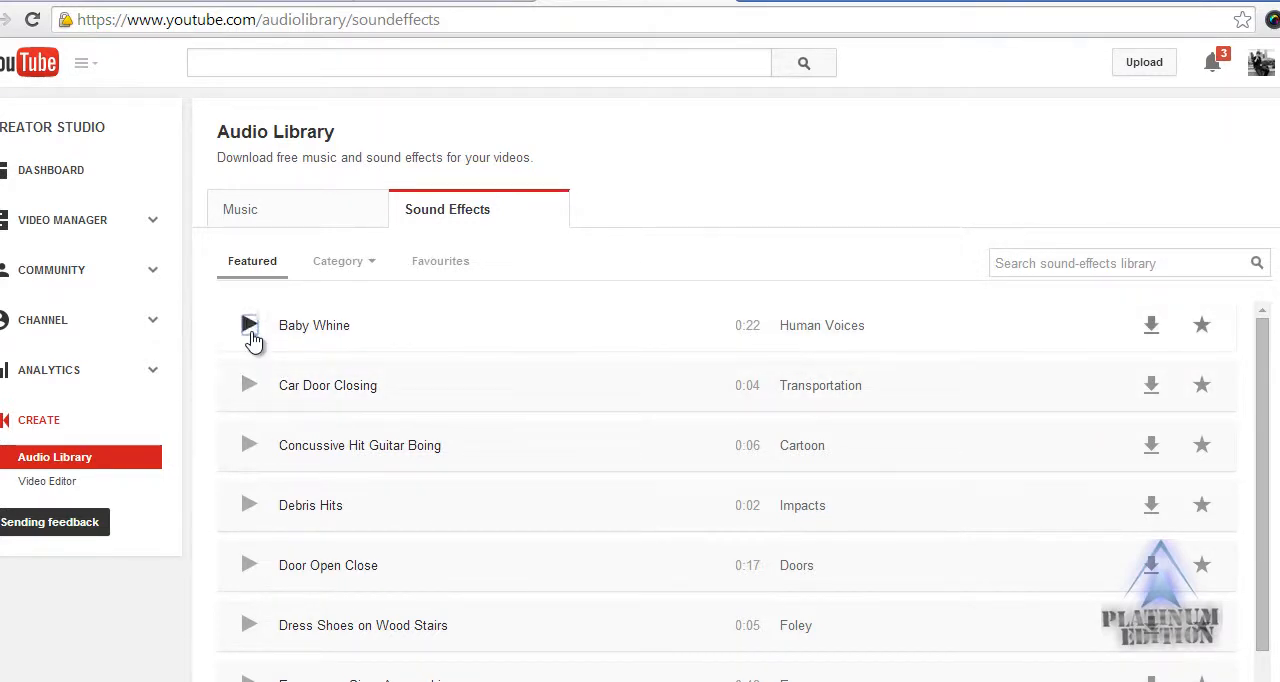
# Preview the Emergency Siren Approaching and Phone Ringing sound effects, stopping each one.
pyautogui.scroll(-2, 230, 560)
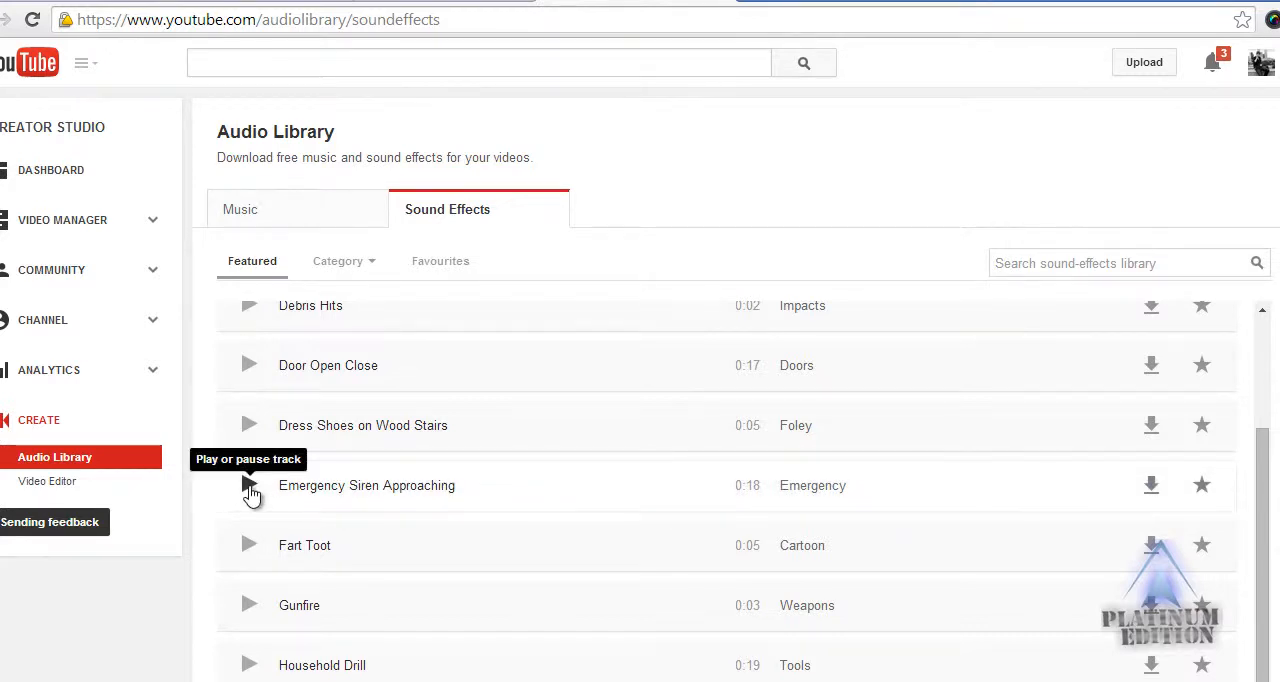
pyautogui.click(249, 492)
pyautogui.click(252, 492)
pyautogui.scroll(-3, 490, 500)
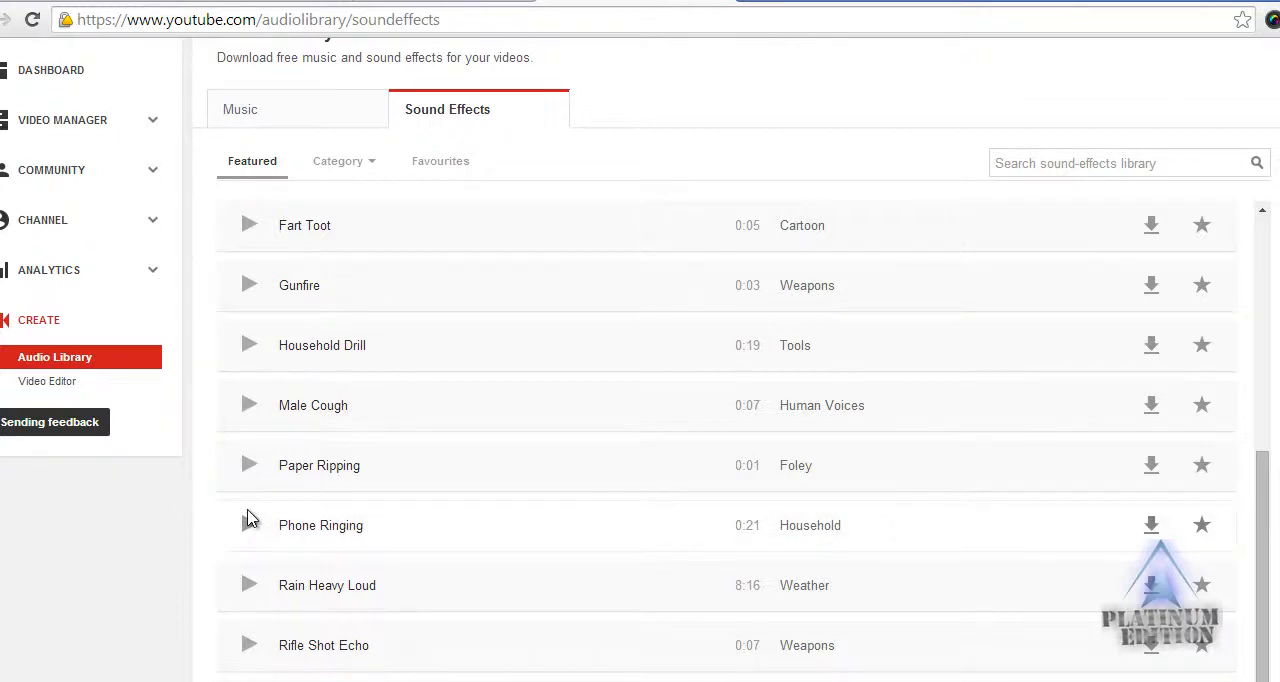
pyautogui.click(254, 537)
pyautogui.click(253, 537)
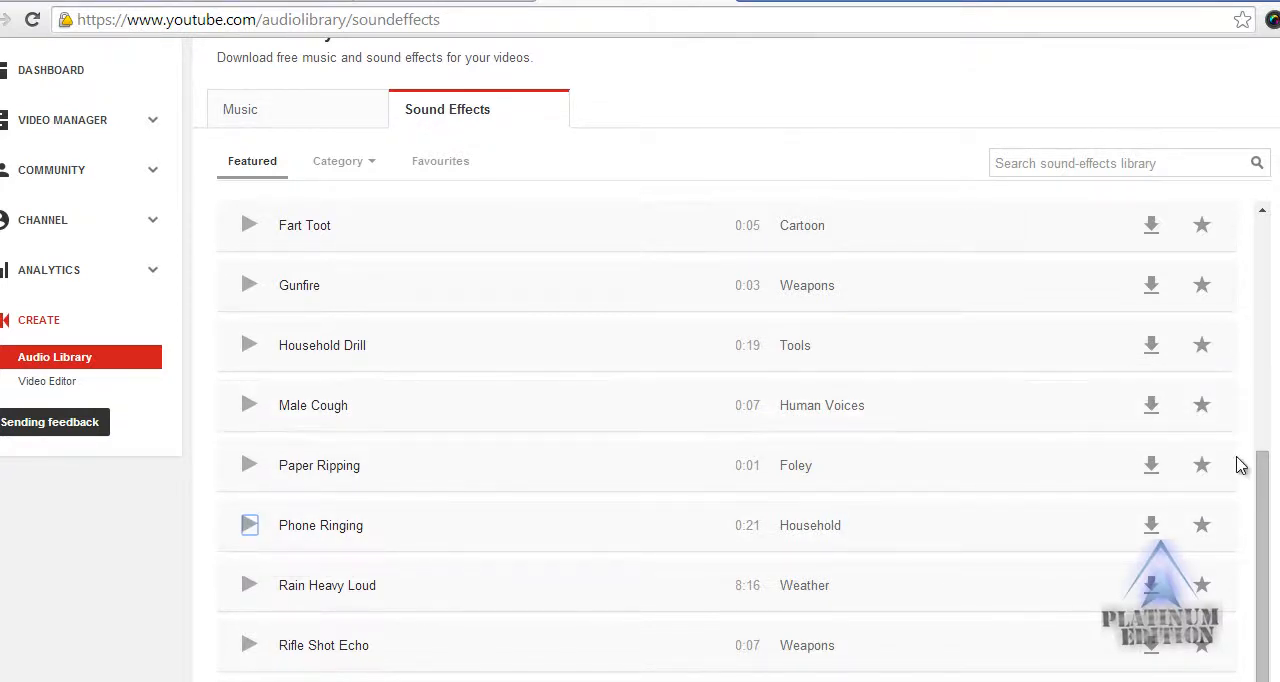
# Finish browsing the sound effects, minimize the browser, and return to Camtasia Studio with its window maximized.
pyautogui.moveTo(1265, 480); pyautogui.dragTo(1262, 236)
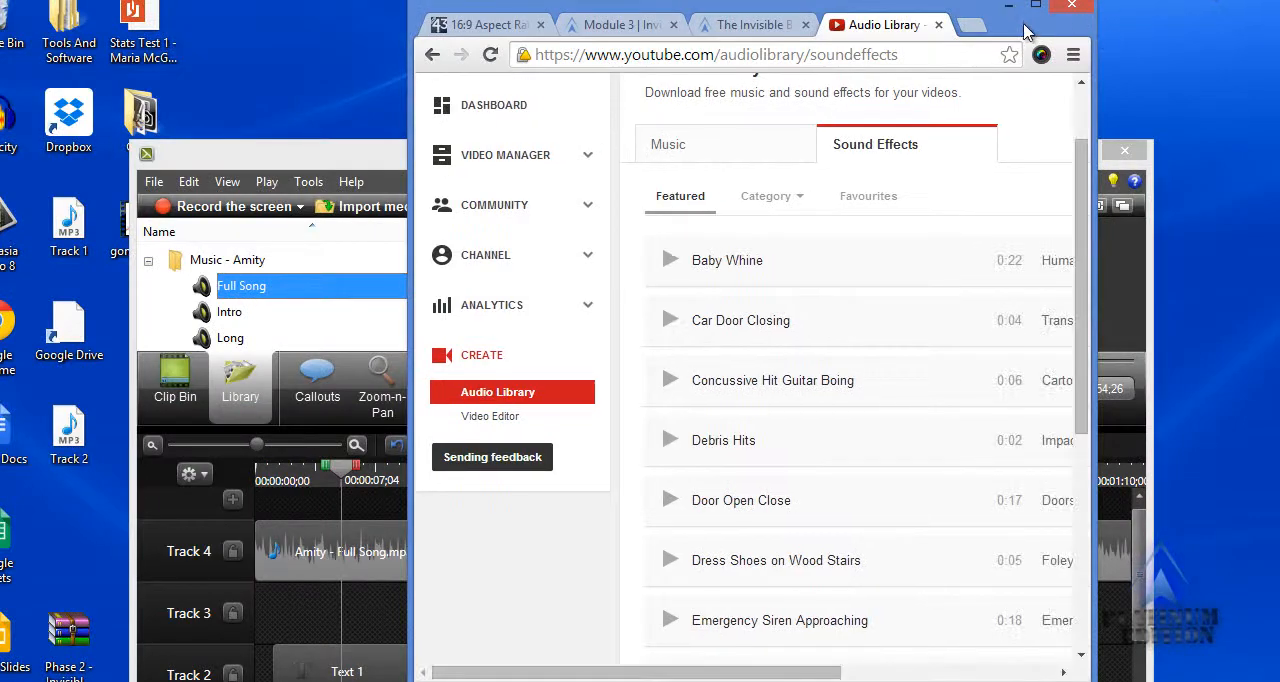
pyautogui.click(1018, 10)
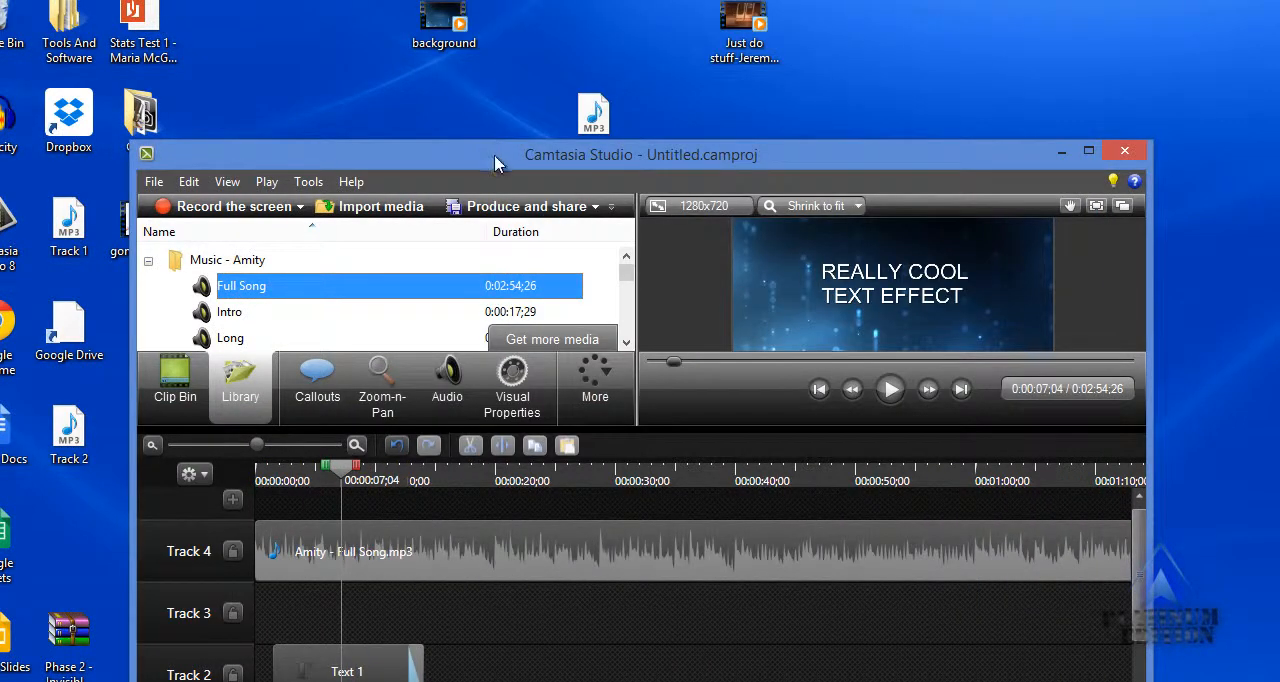
pyautogui.doubleClick(494, 155)
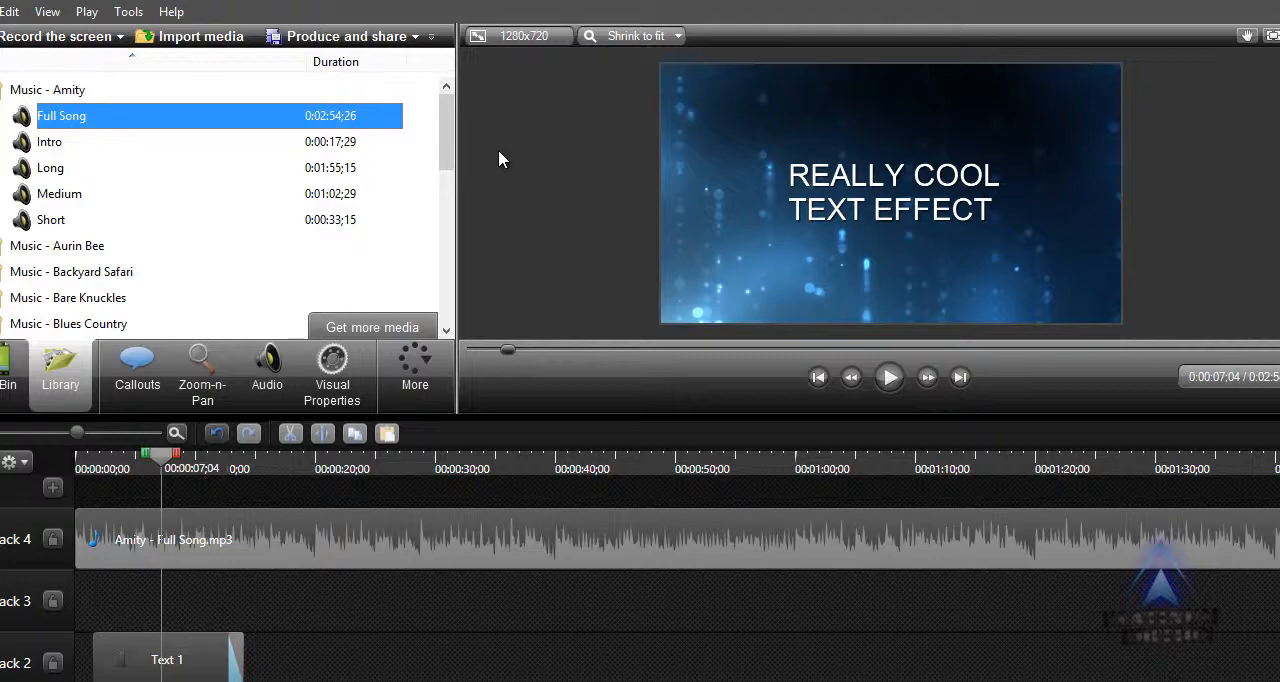
# Try a Zoom-n-Pan zoom into a corner of the frame for the Text 1 callout, and restore the full-frame view.
pyautogui.click(202, 375)
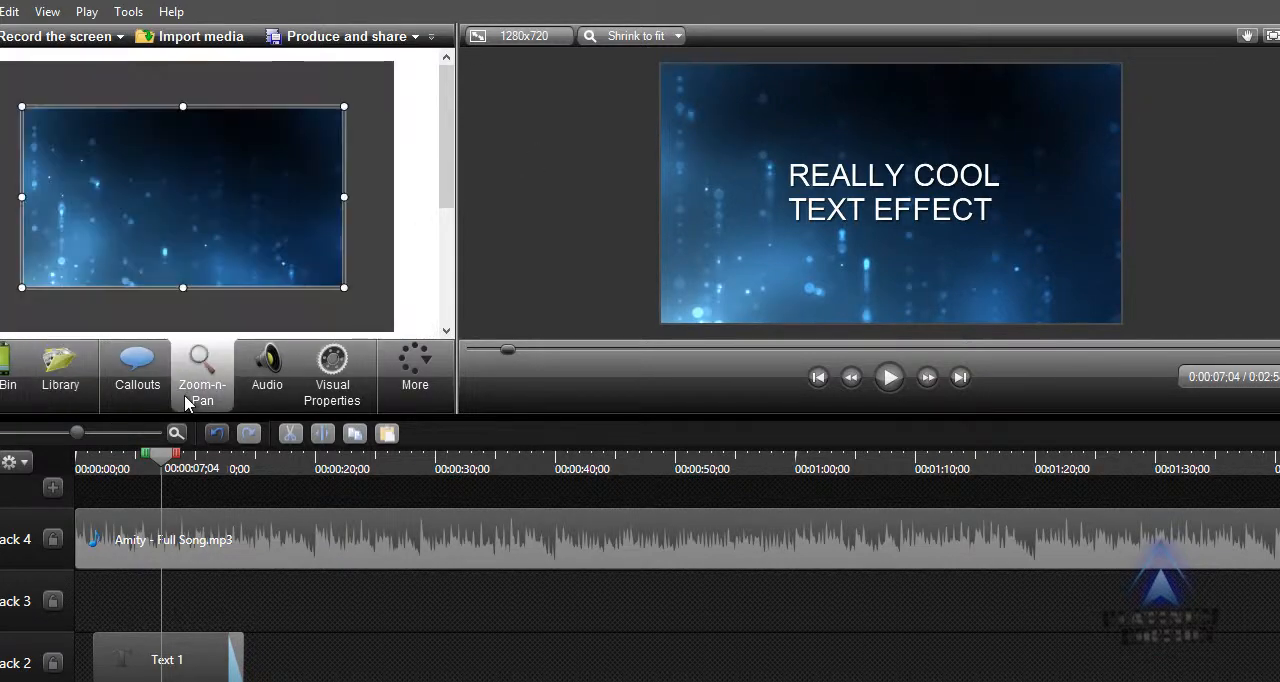
pyautogui.click(203, 636)
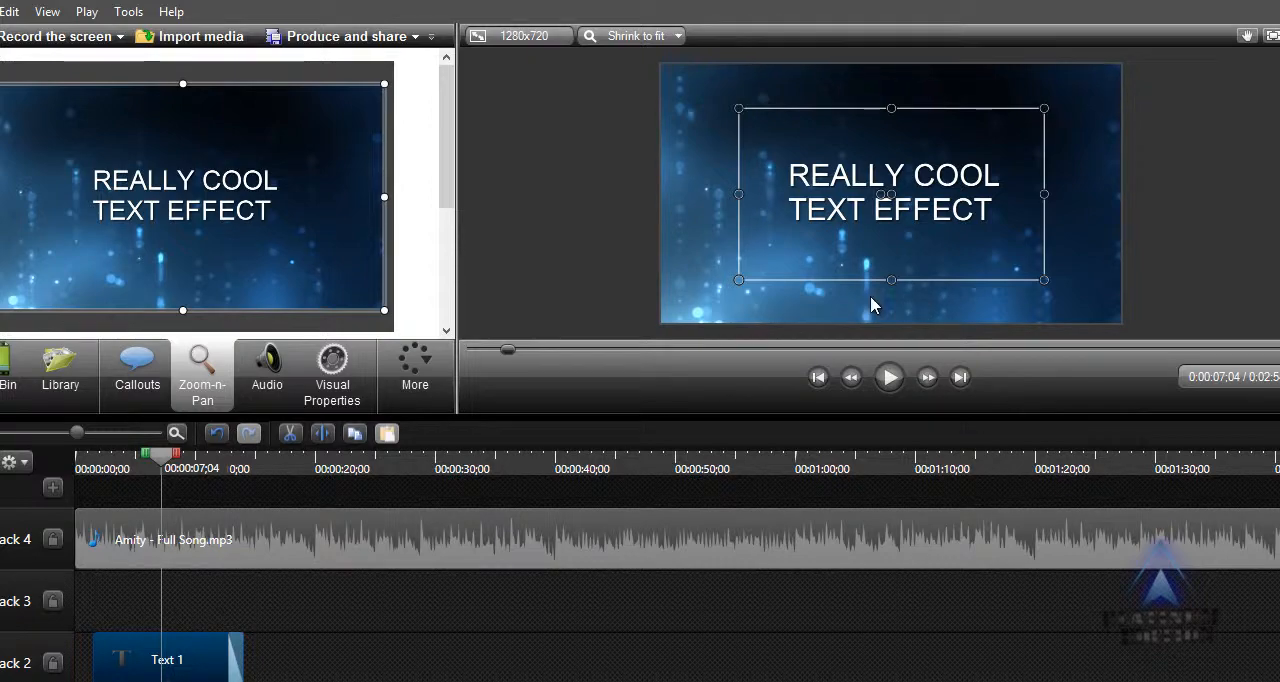
pyautogui.moveTo(384, 310); pyautogui.dragTo(118, 186)
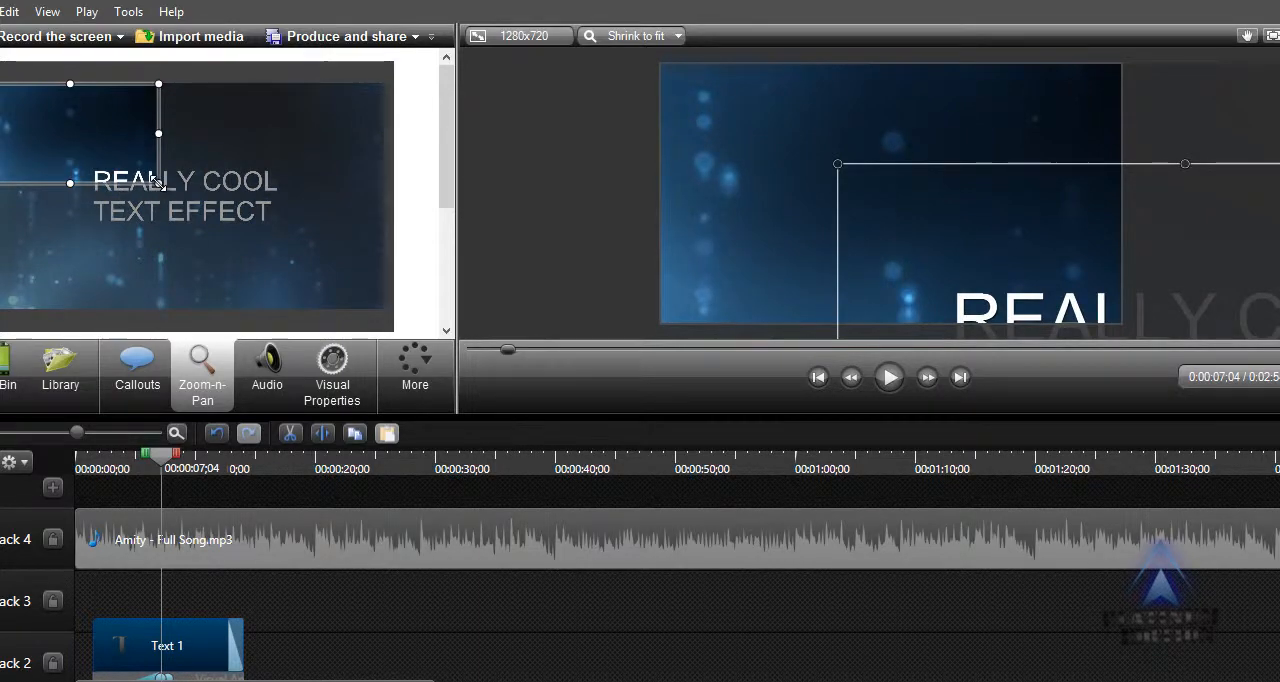
pyautogui.moveTo(158, 183); pyautogui.dragTo(339, 309)
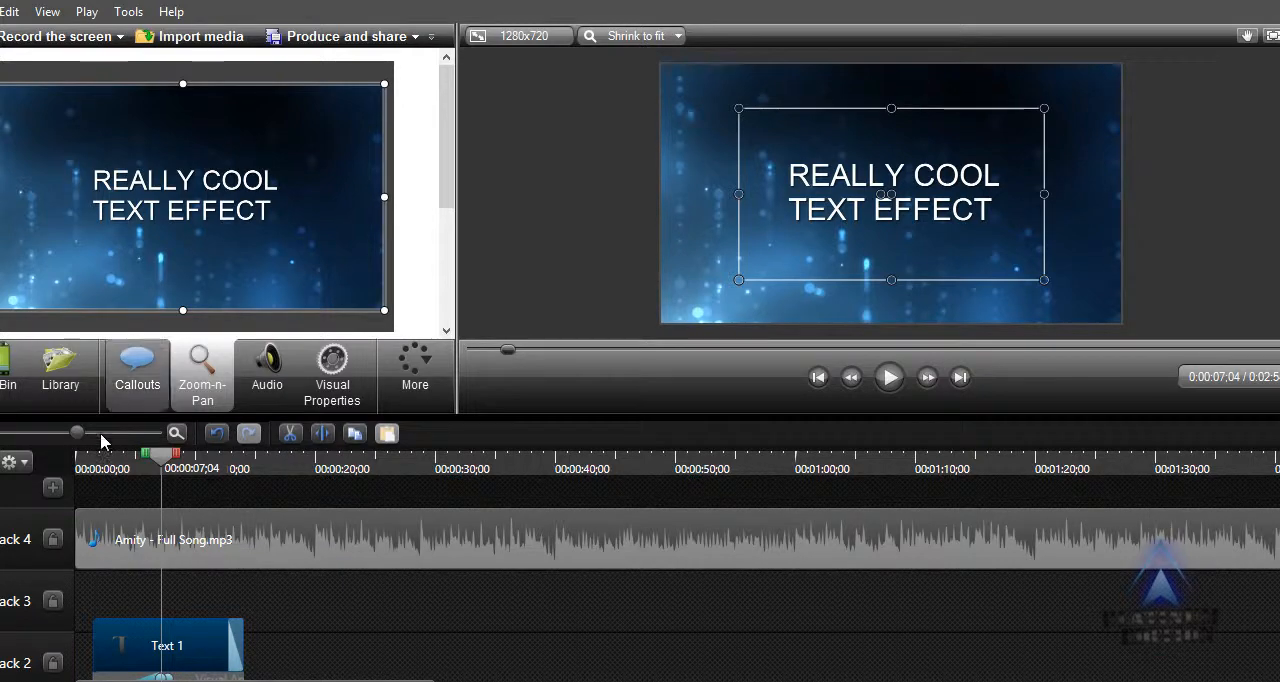
# Show the media library and expand its Theme - All Polished folder.
pyautogui.click(70, 397)
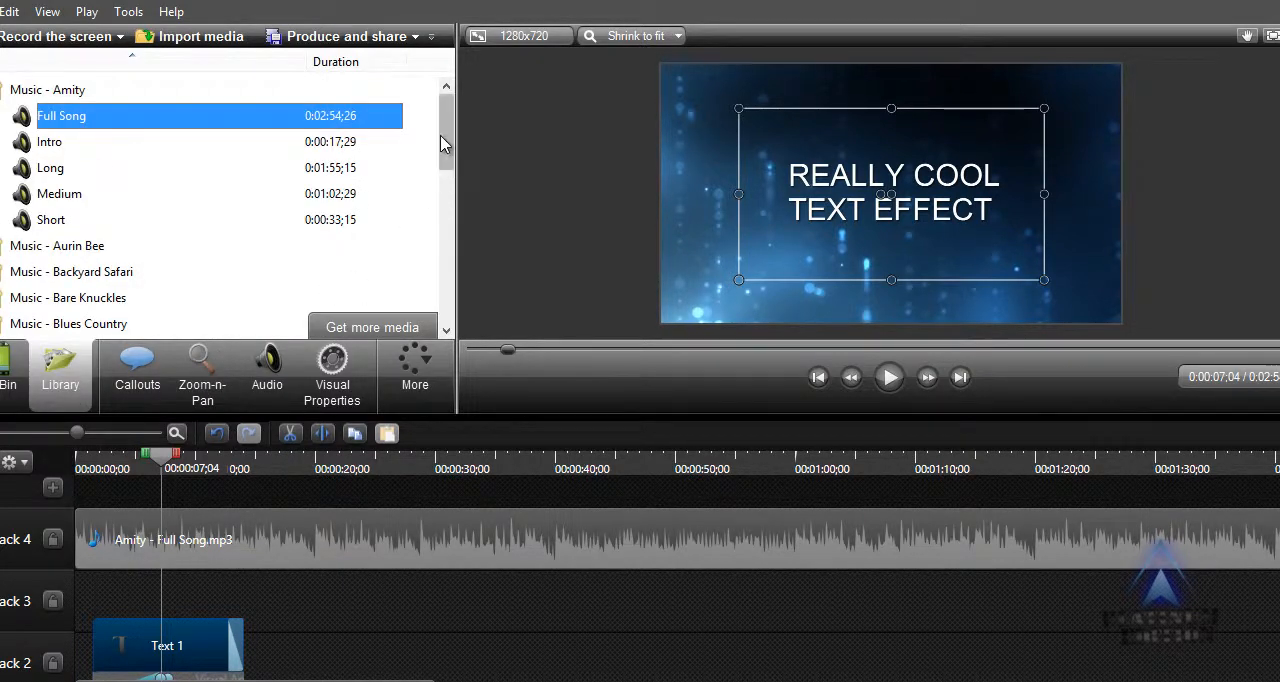
pyautogui.moveTo(446, 142); pyautogui.dragTo(446, 206)
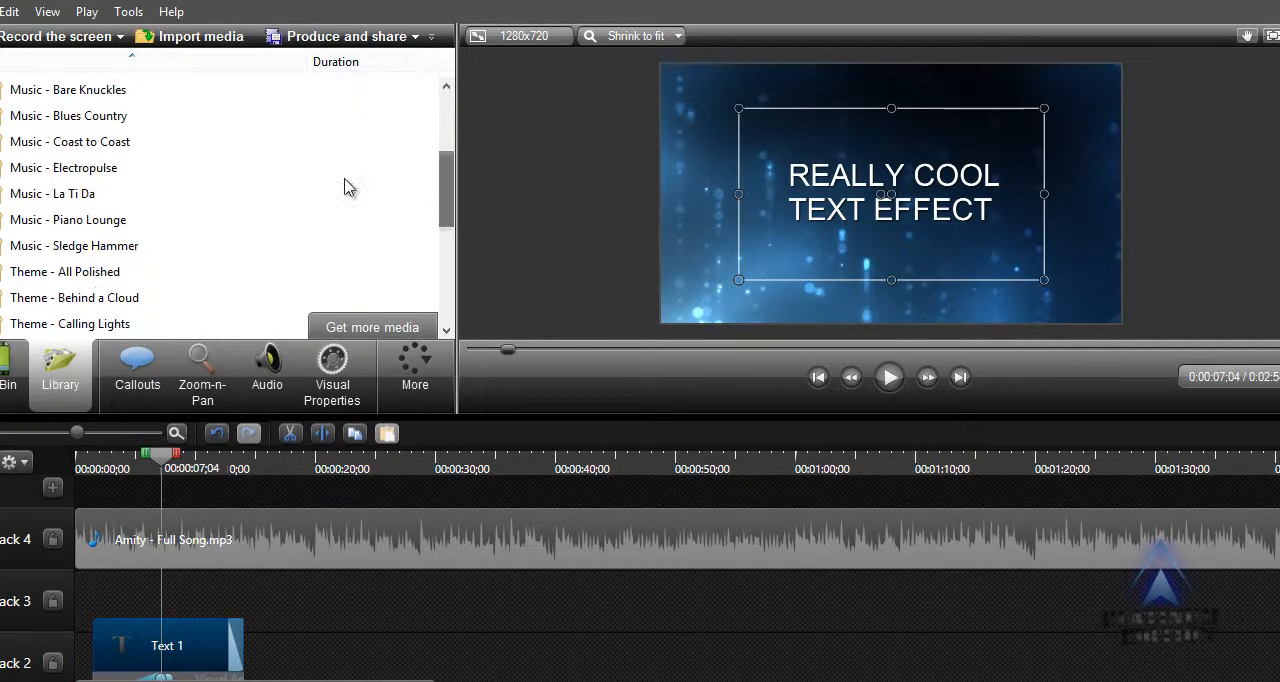
pyautogui.click(84, 271)
pyautogui.click(84, 271)
pyautogui.press('Escape')
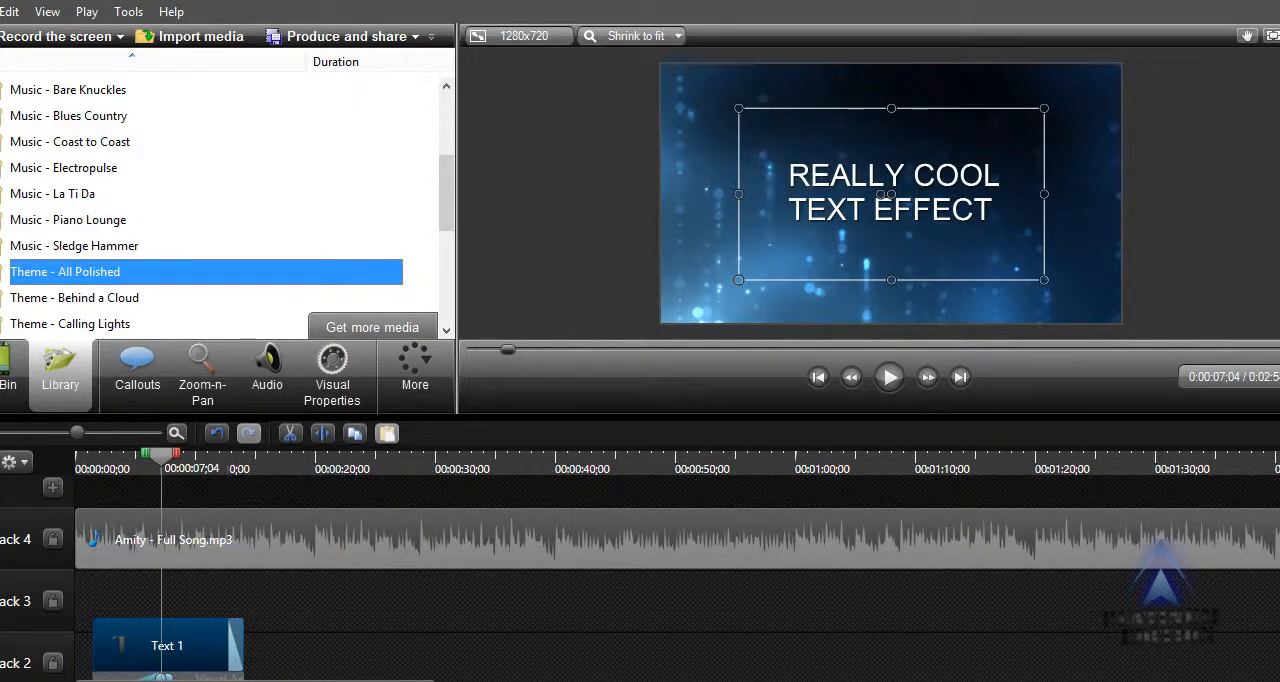
pyautogui.click(1, 272)
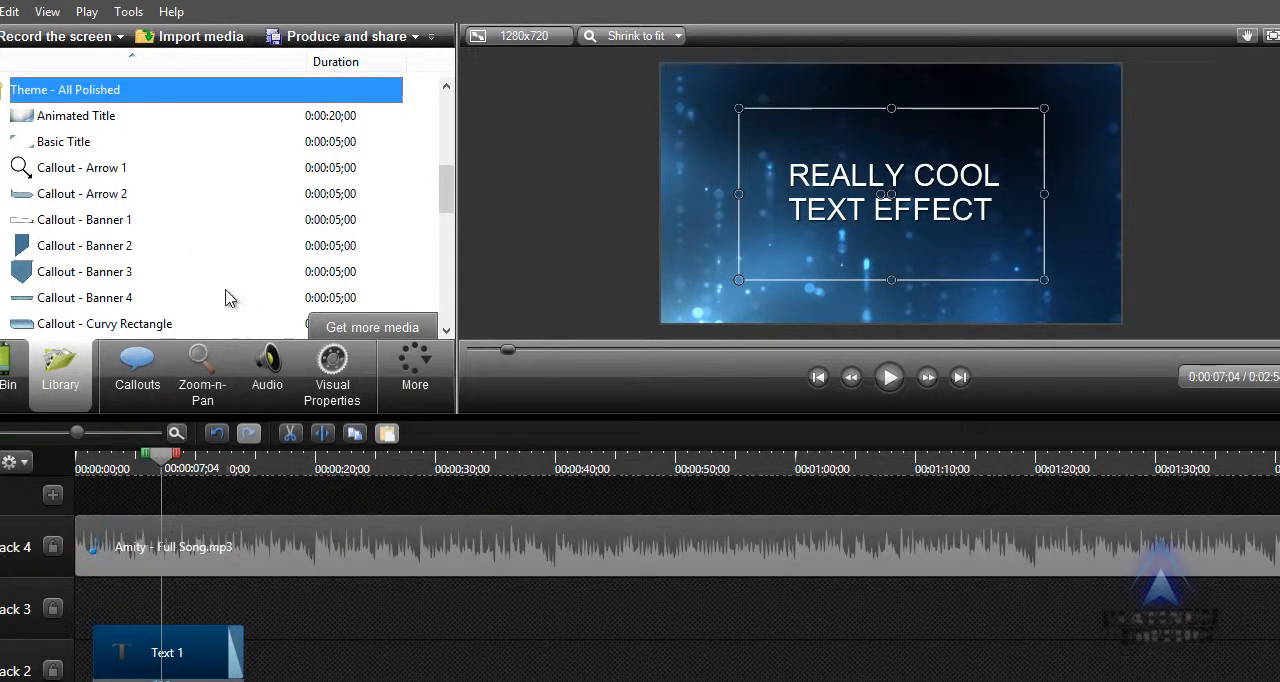
# Preview the theme's Callout - Banner 1, Callout - Banner 2 and Callout - Speech Bubble 2 items.
pyautogui.click(82, 228)
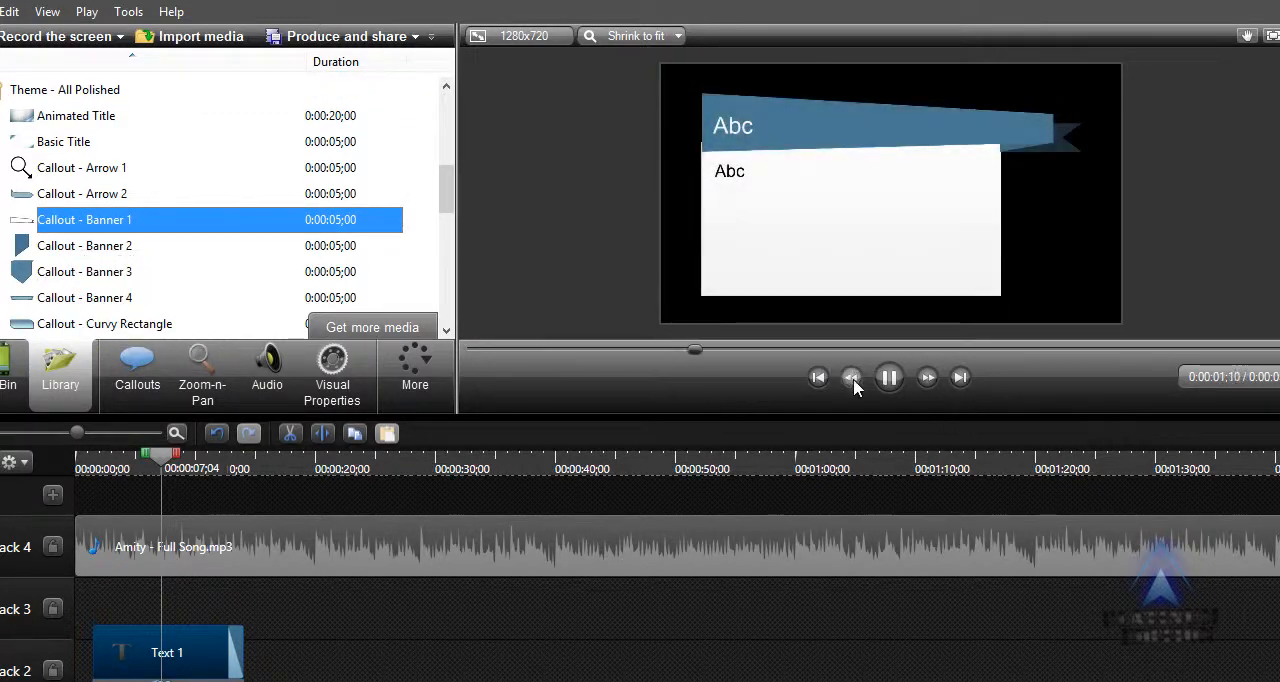
pyautogui.click(893, 379)
pyautogui.click(100, 246)
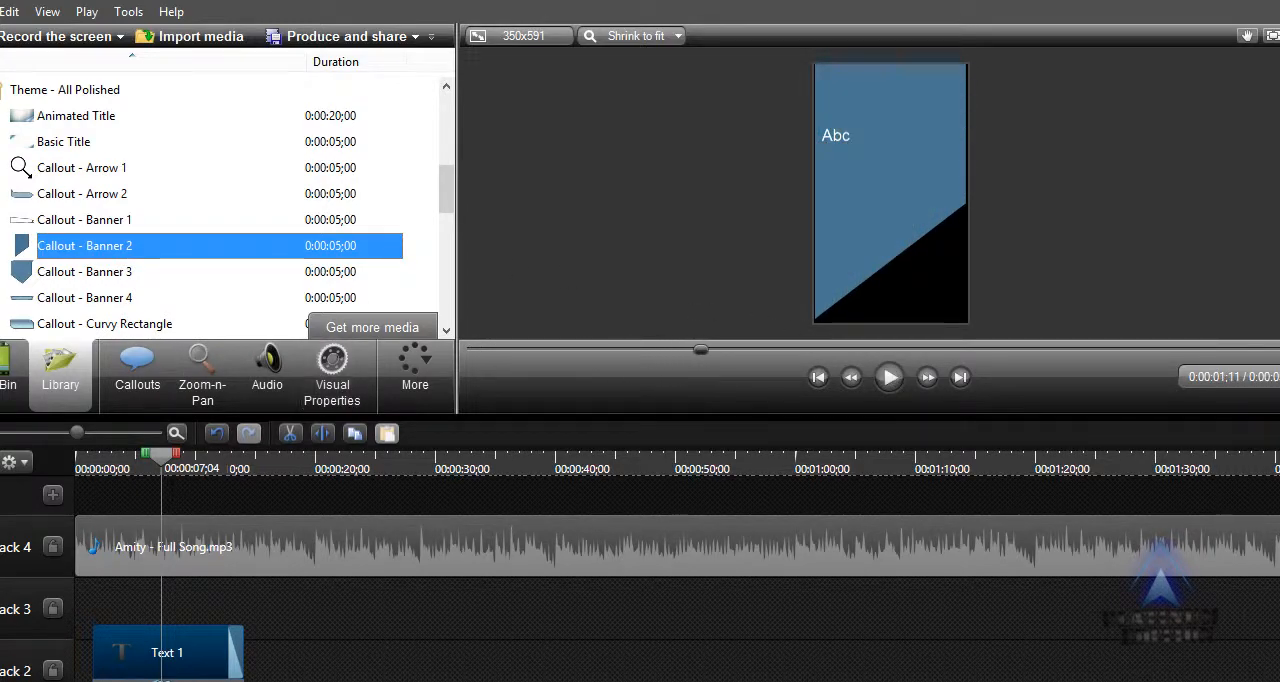
pyautogui.moveTo(443, 200); pyautogui.dragTo(454, 251)
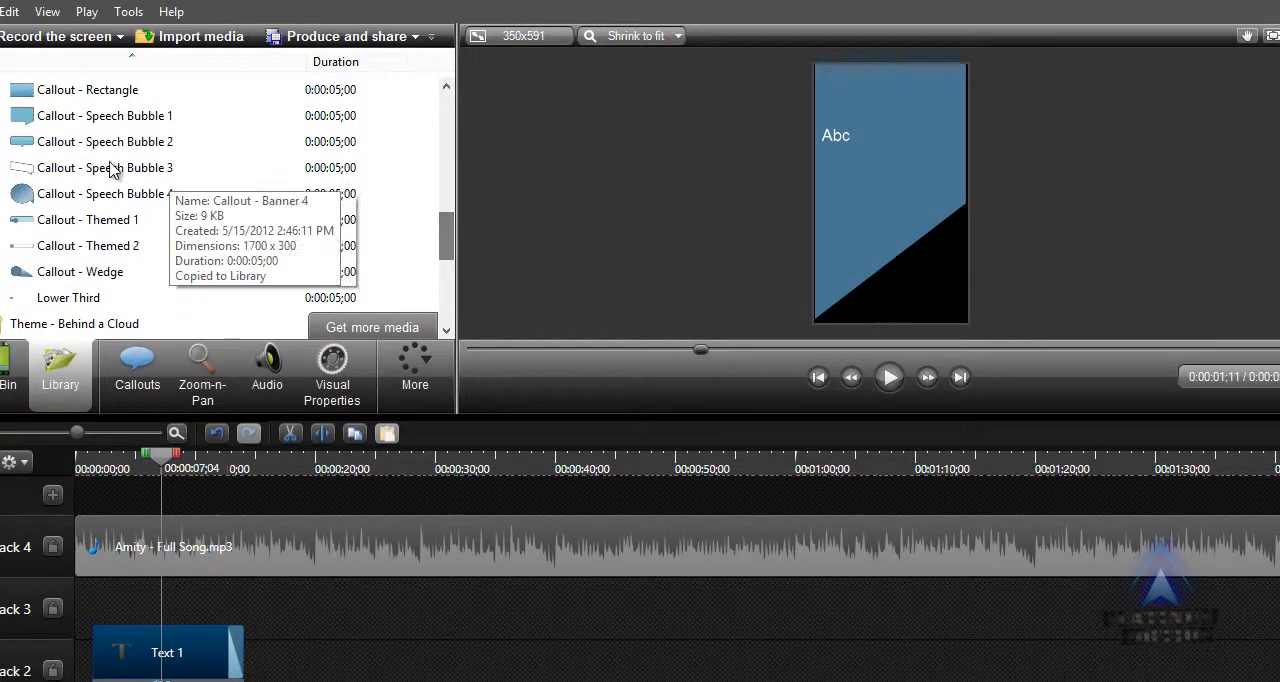
pyautogui.doubleClick(84, 150)
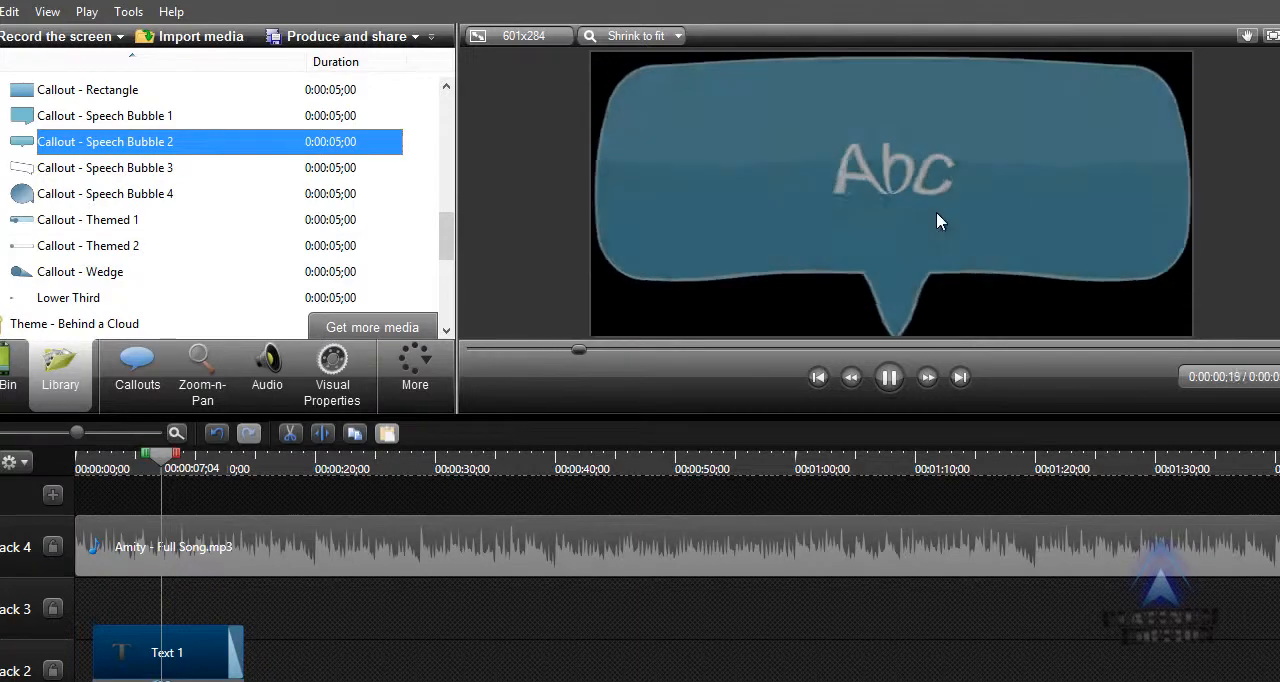
pyautogui.click(892, 376)
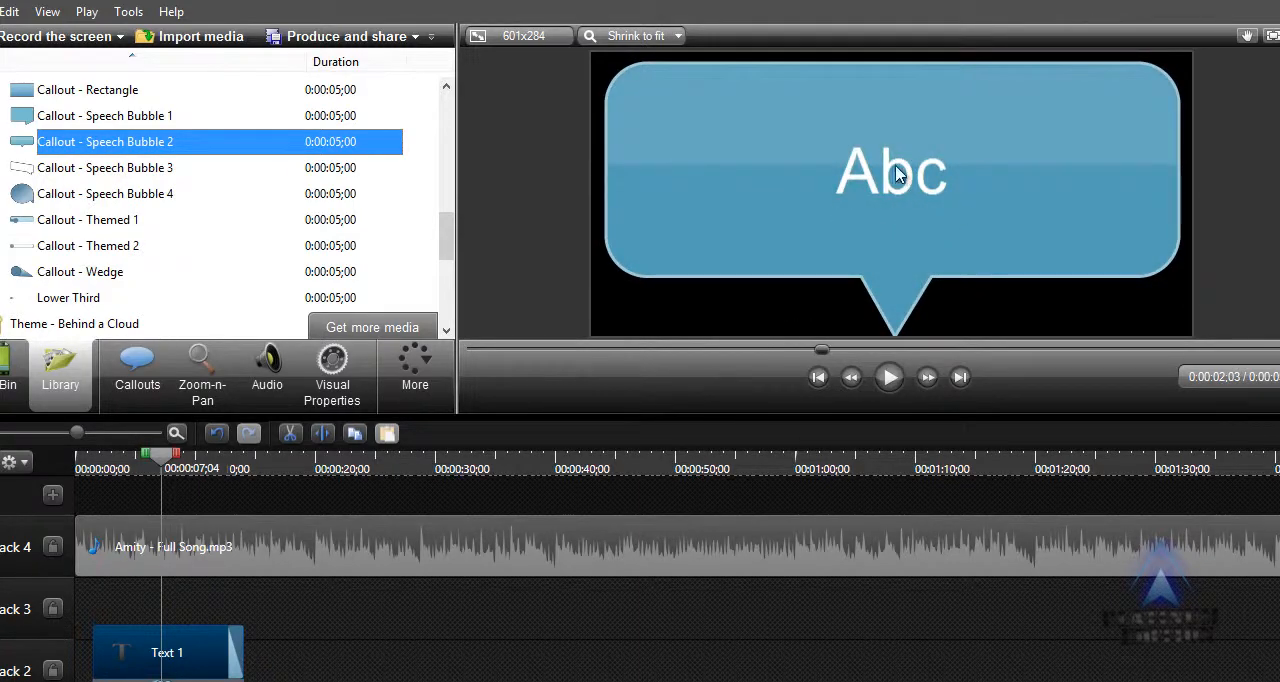
# Preview the Lower Third item of the All Polished theme, pausing it once its text is shown.
pyautogui.moveTo(446, 238); pyautogui.dragTo(446, 268)
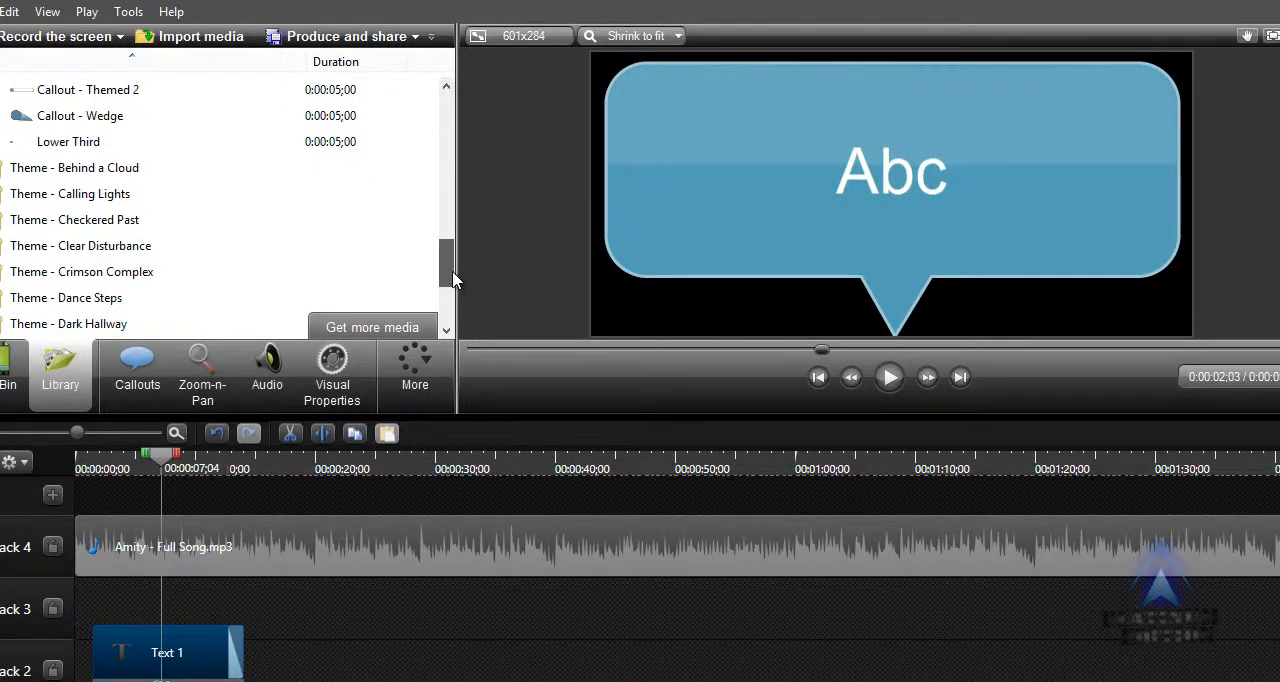
pyautogui.click(60, 146)
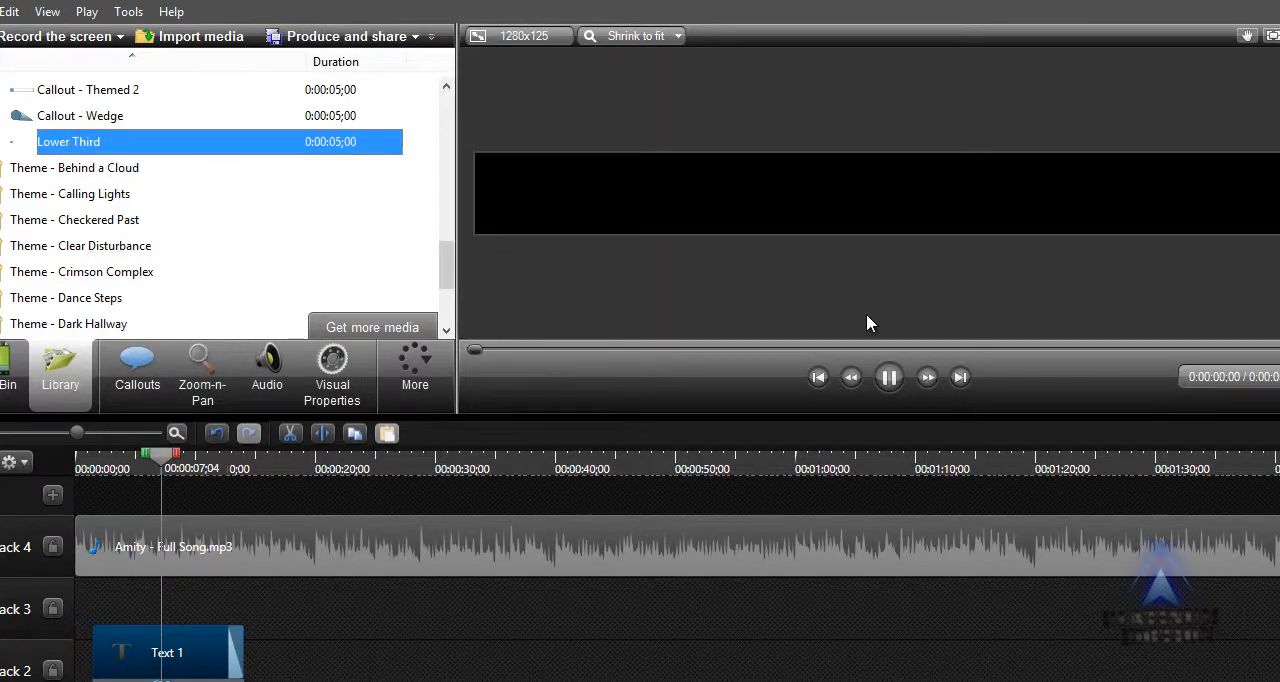
pyautogui.click(893, 386)
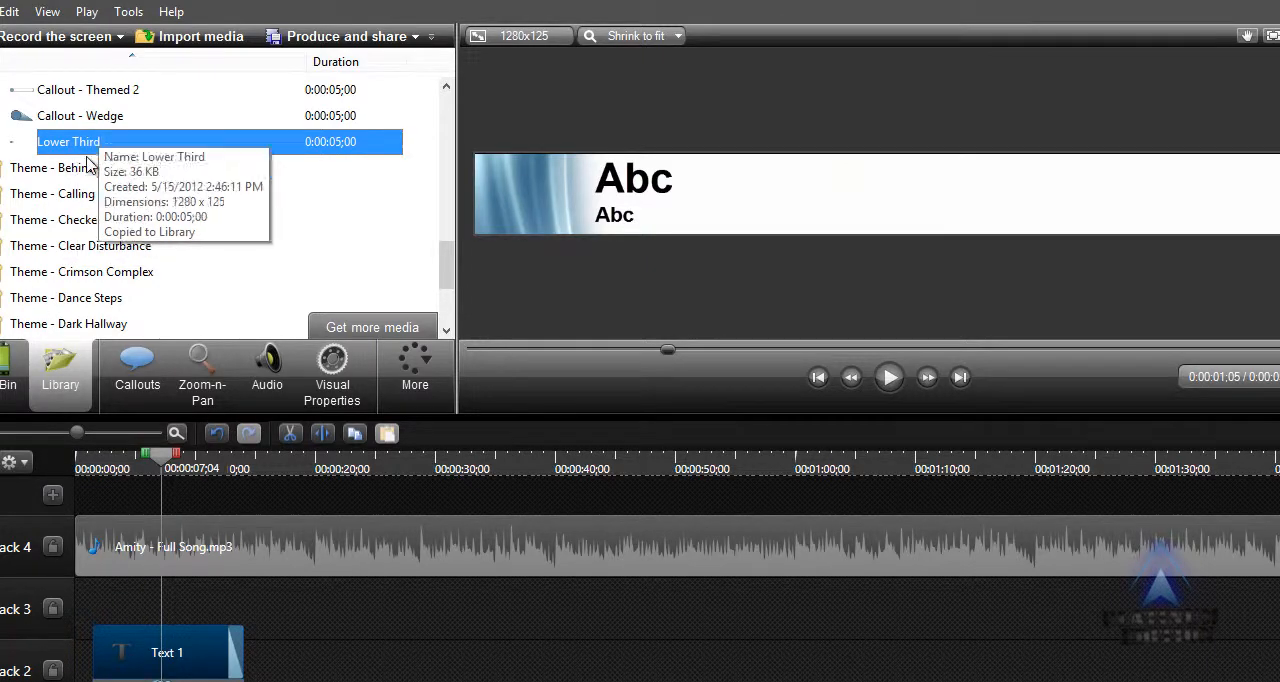
pyautogui.moveTo(90, 141)
pyautogui.mouseDown()
pyautogui.moveTo(228, 561)
pyautogui.moveTo(222, 626)
pyautogui.moveTo(220, 320)
pyautogui.moveTo(121, 145)
pyautogui.moveTo(100, 134)
pyautogui.mouseUp()
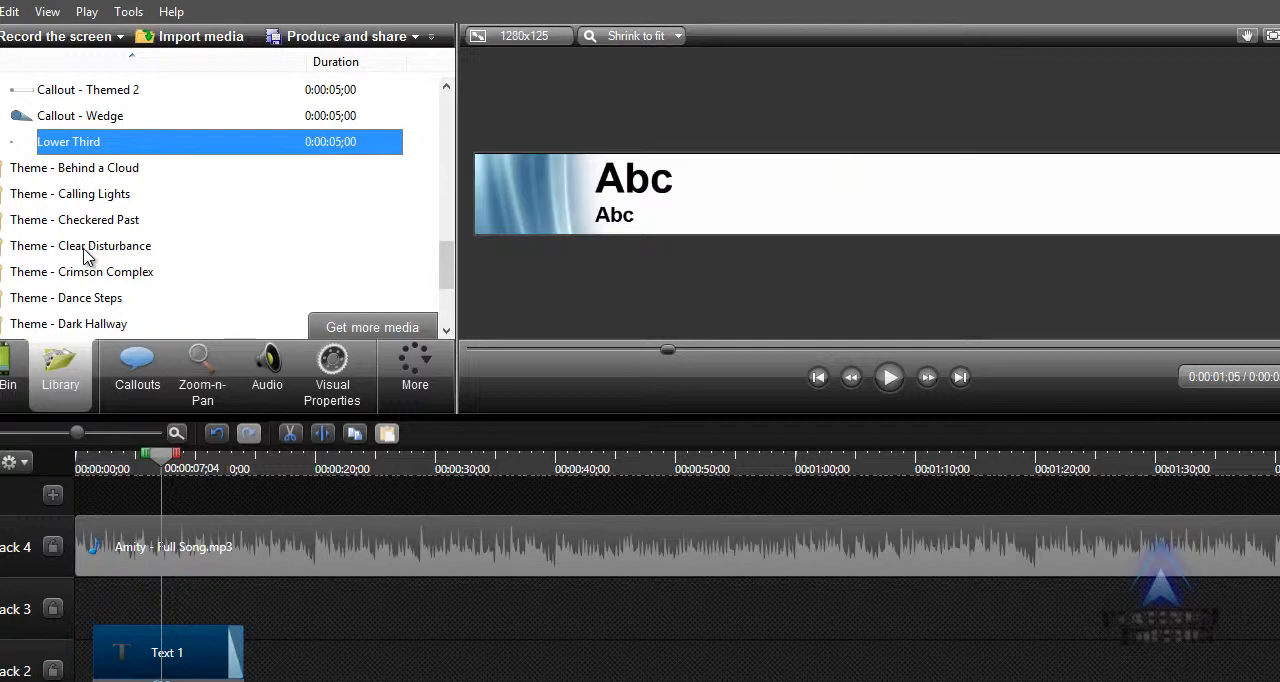
# Show the transition effects available for the project.
pyautogui.click(427, 401)
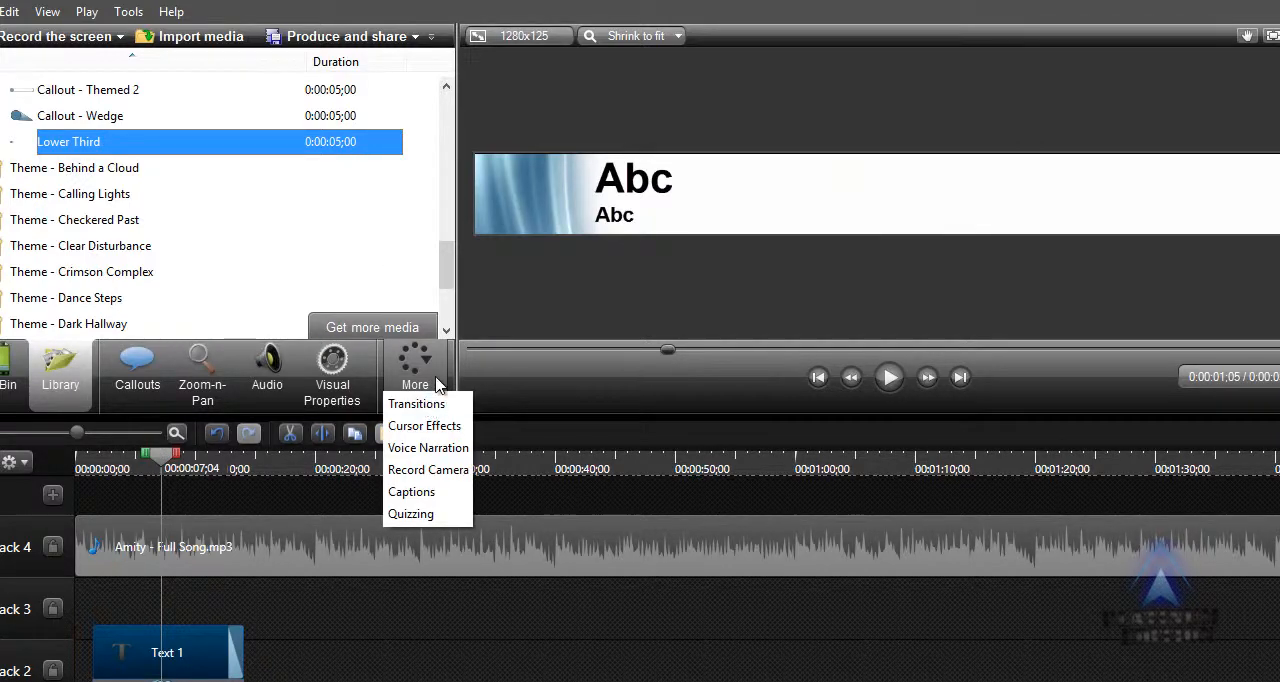
pyautogui.click(416, 404)
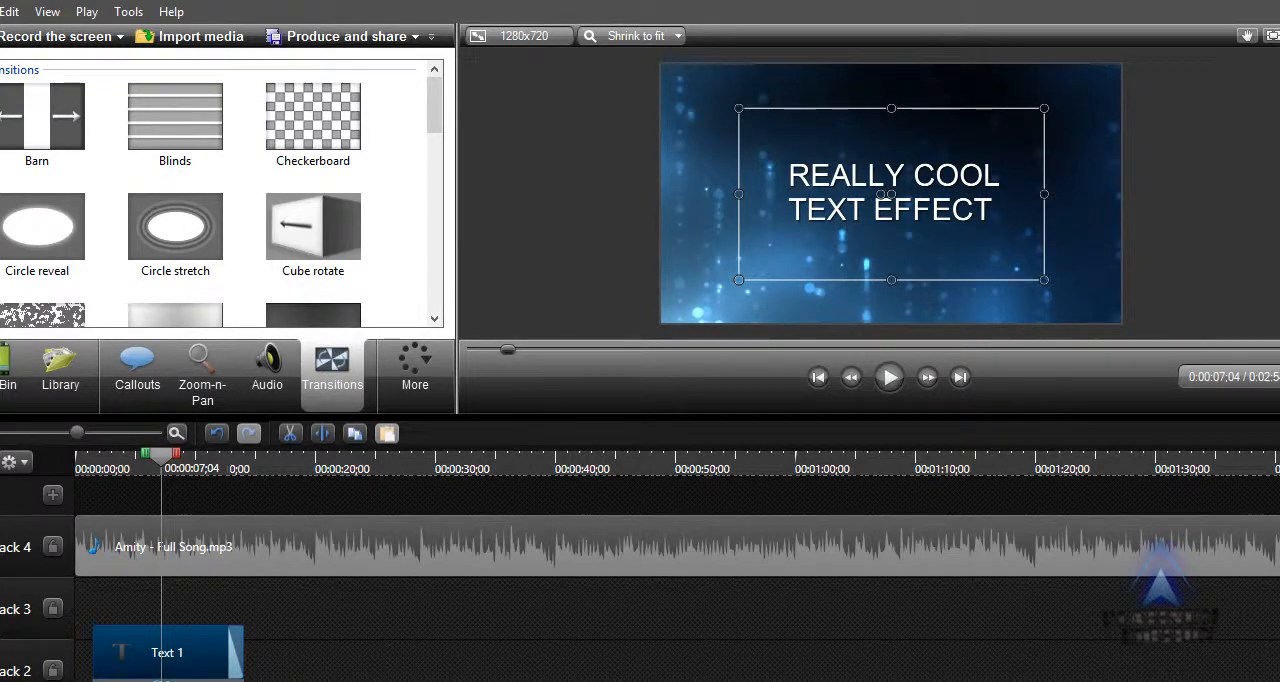
# Import the Just do stuff video from the desktop into the Clip Bin, and maximize the editor window again.
pyautogui.click(1272, 8)
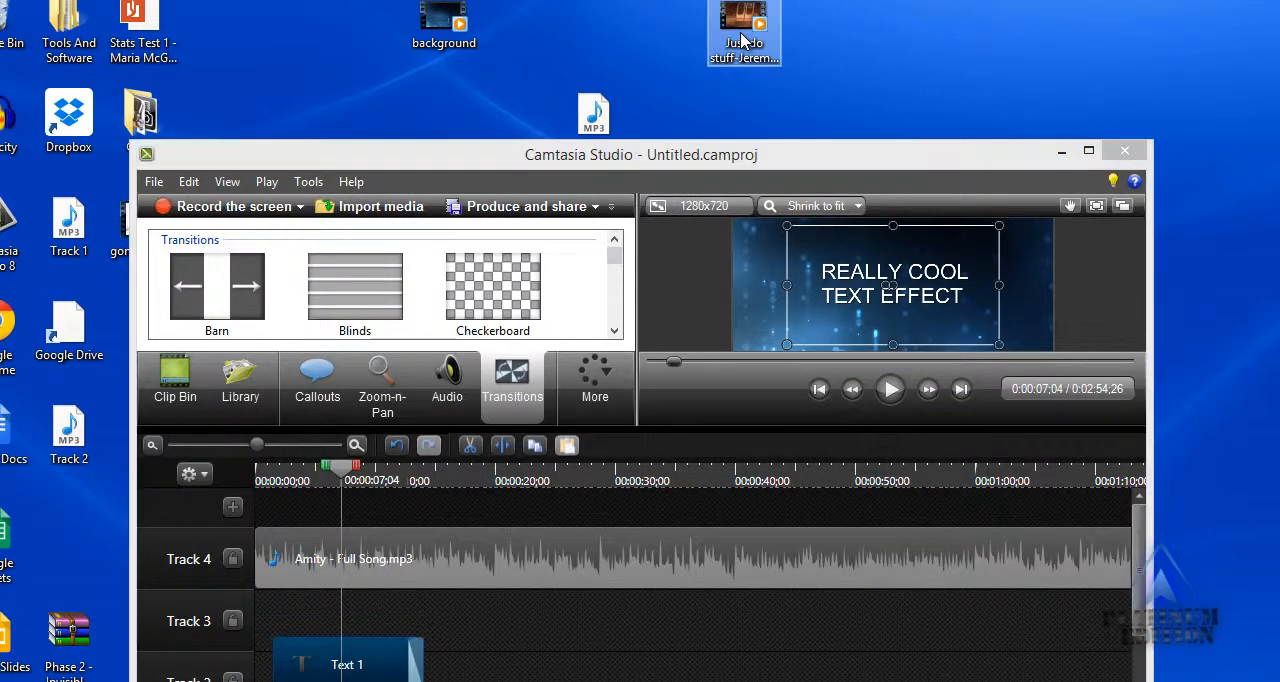
pyautogui.scroll(-4, 523, 665)
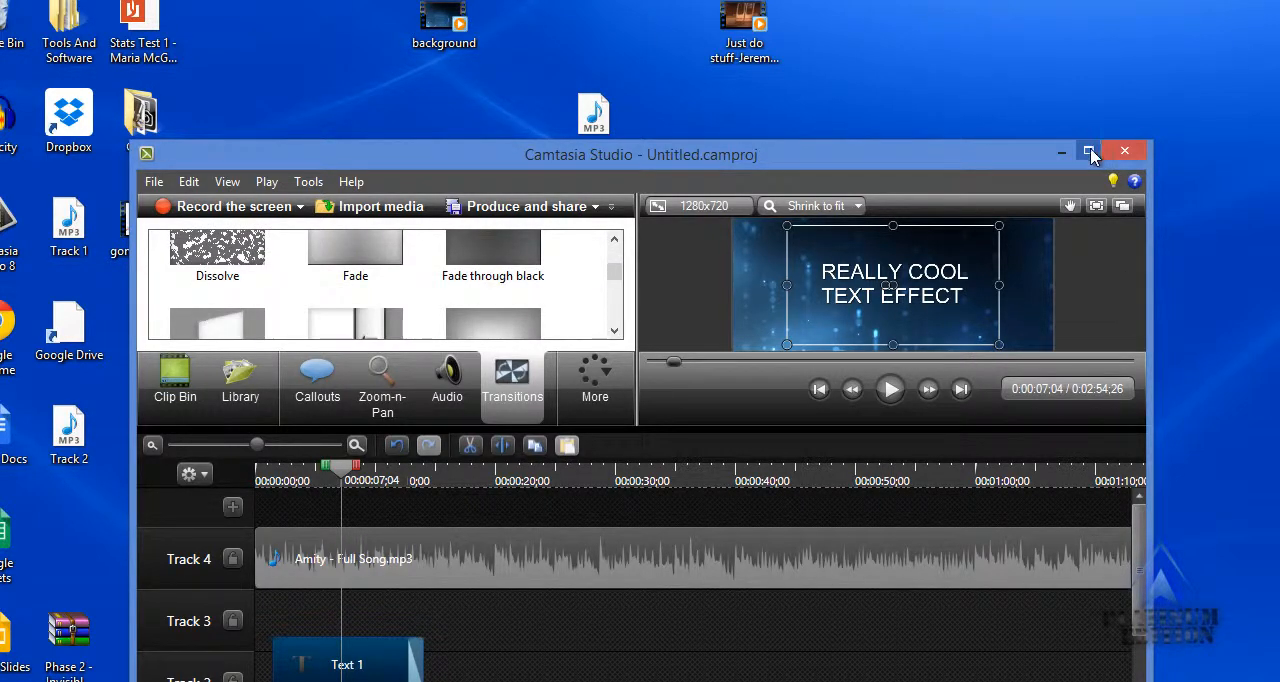
pyautogui.click(195, 400)
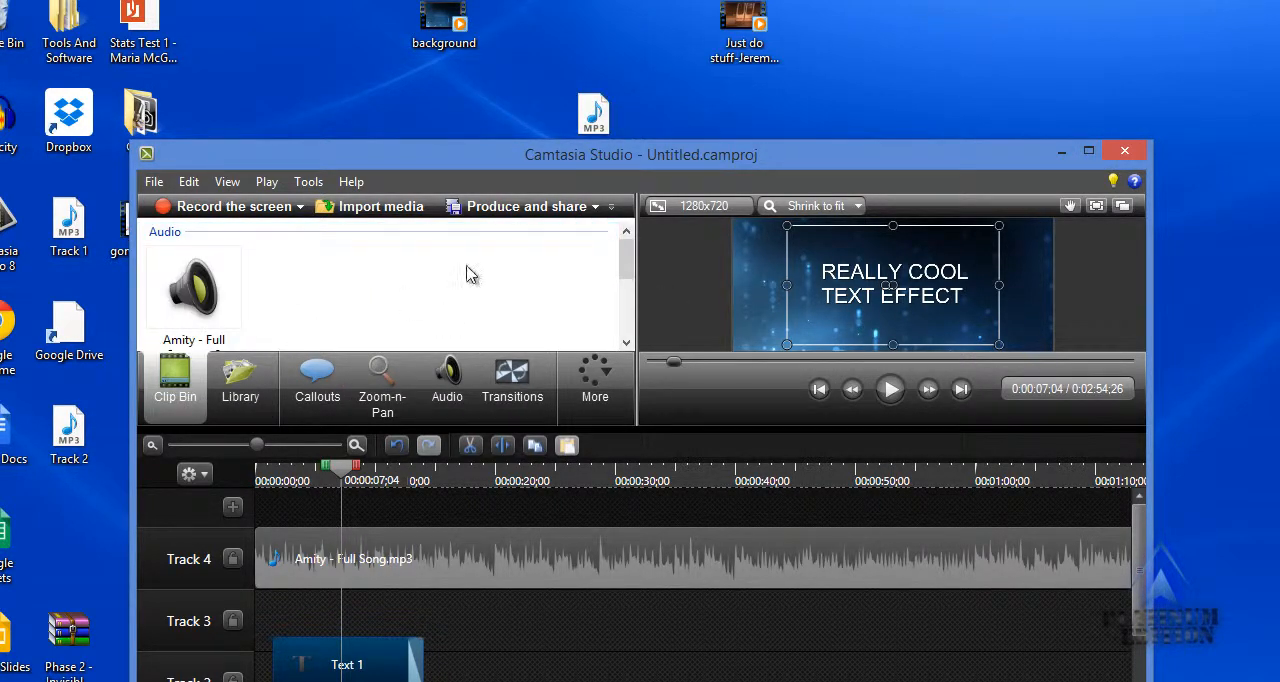
pyautogui.moveTo(723, 35); pyautogui.dragTo(373, 299)
pyautogui.click(1087, 155)
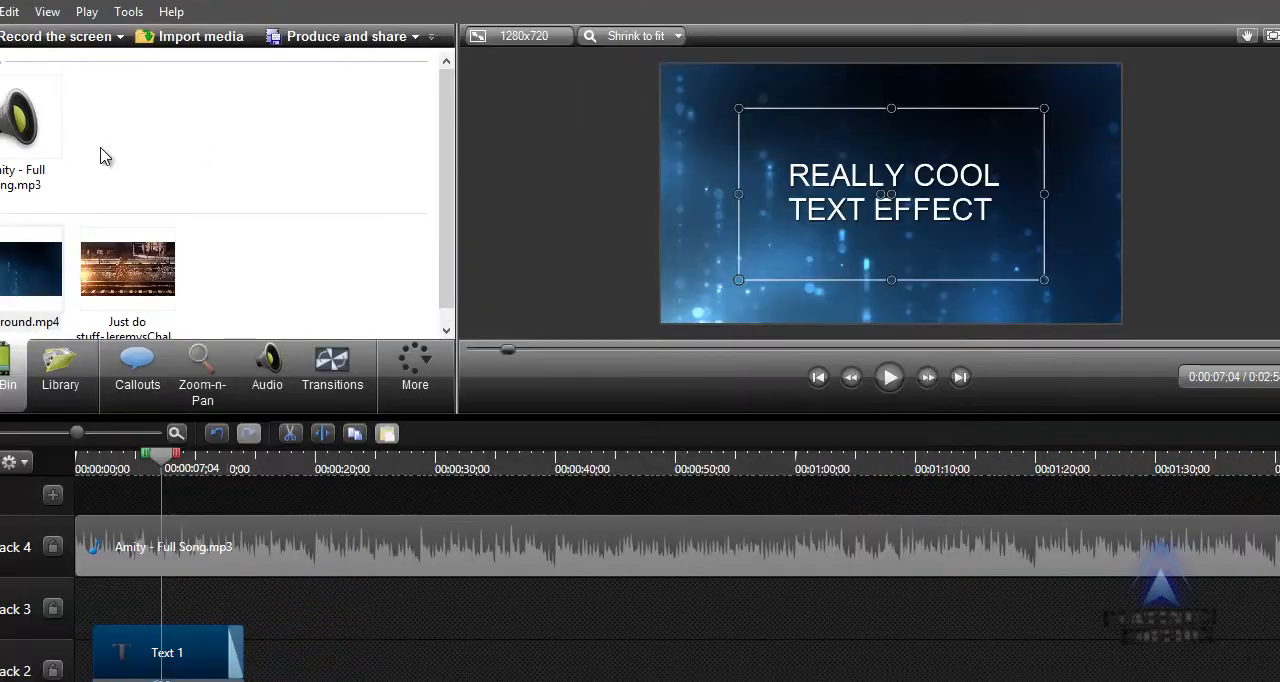
# Place the Just do stuff video on Track 1 directly after background.mp4, and close the program when it stops working.
pyautogui.moveTo(445, 212); pyautogui.dragTo(445, 234)
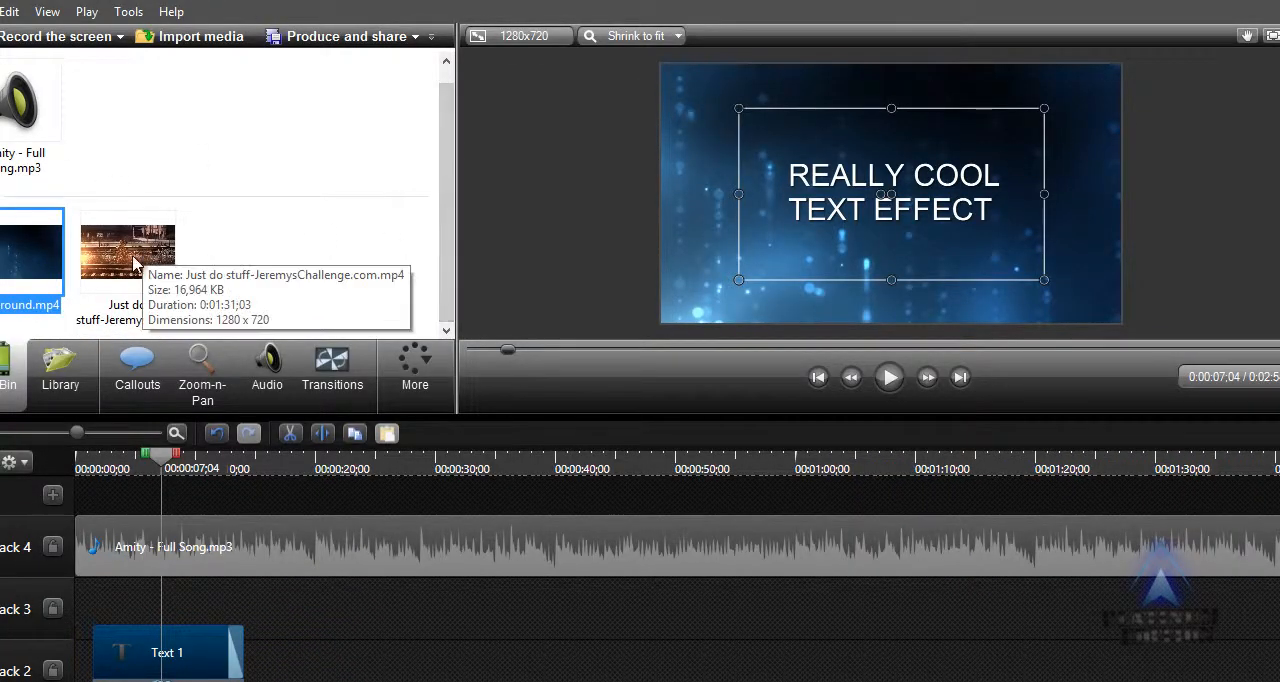
pyautogui.click(114, 260)
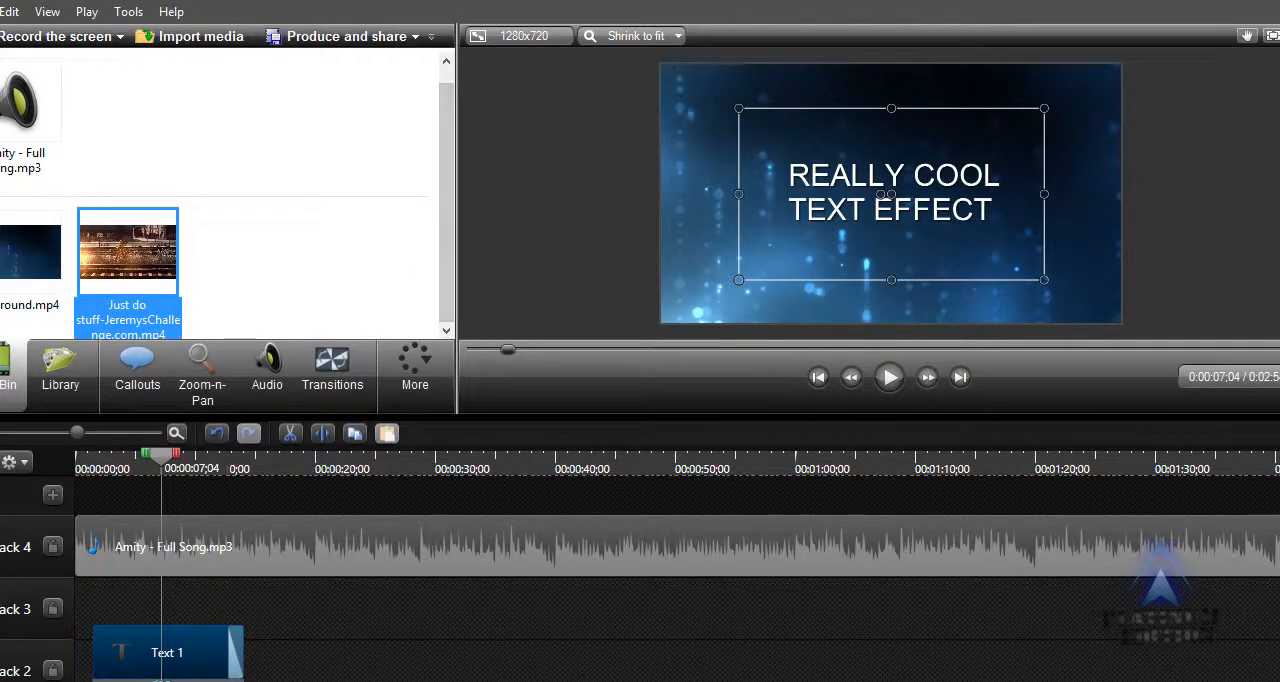
pyautogui.scroll(-2, 300, 600)
pyautogui.moveTo(155, 275); pyautogui.dragTo(457, 660)
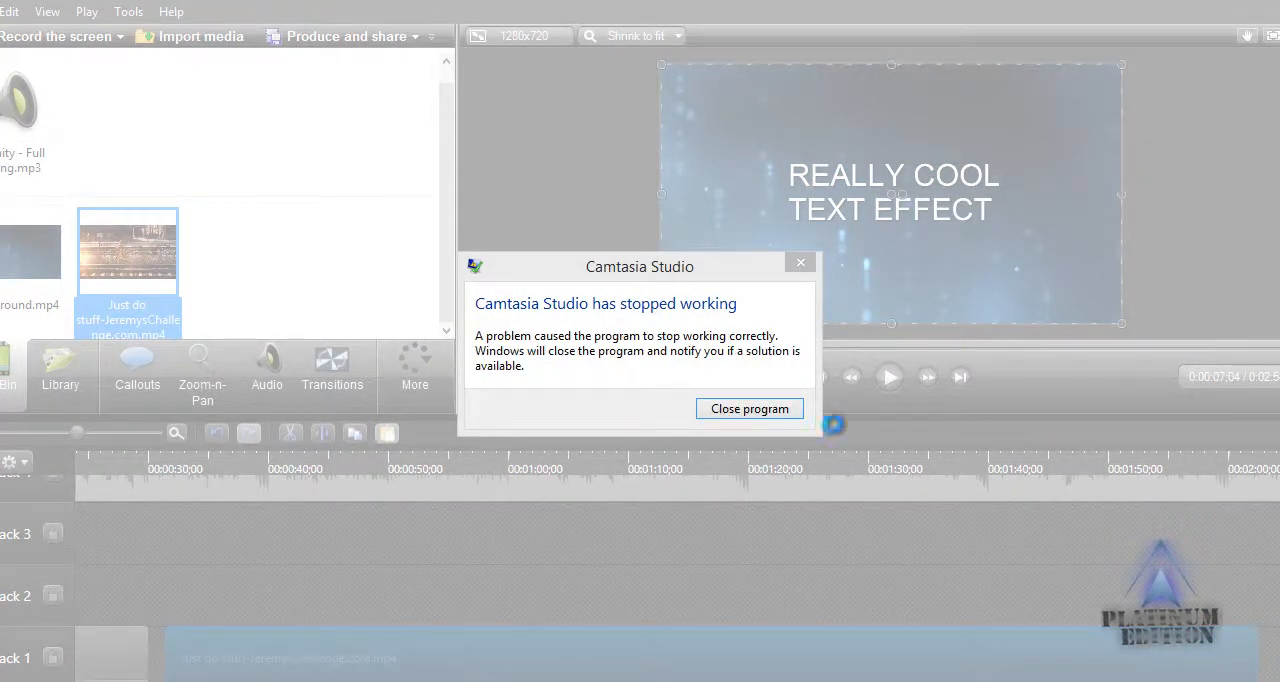
pyautogui.click(778, 405)
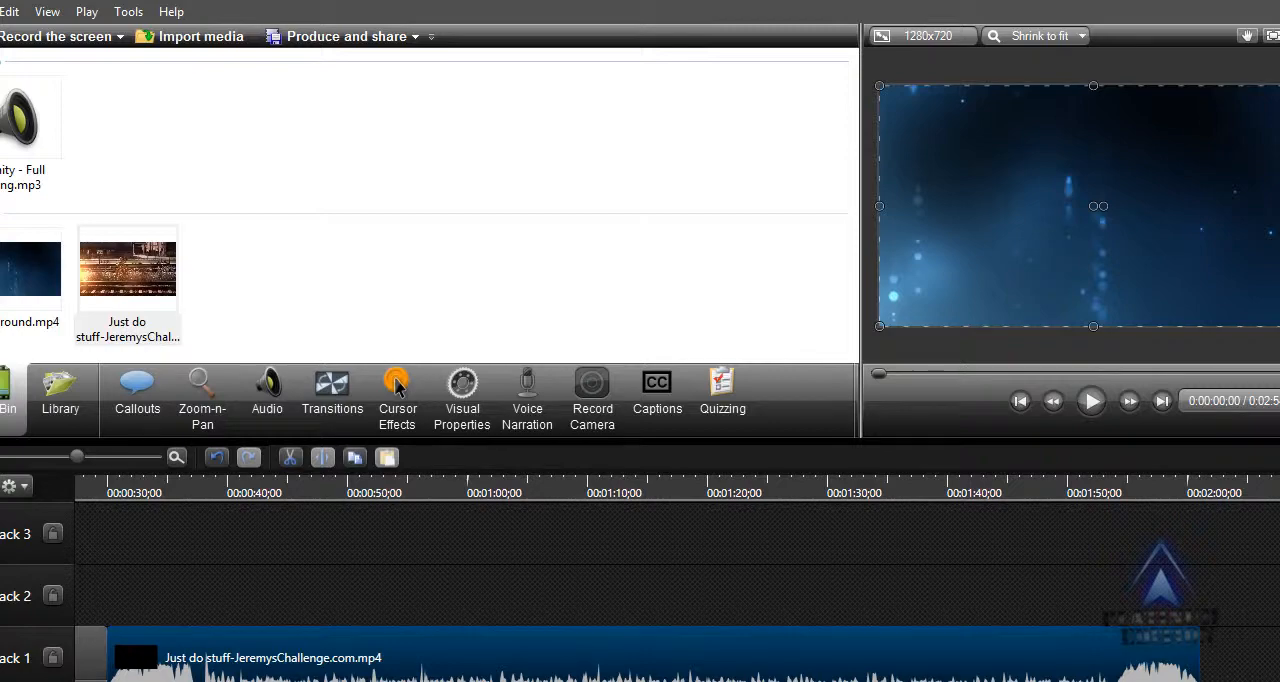
# Look through the full list of transitions for use between the two Track 1 clips.
pyautogui.hscroll(-3, 677, 580)
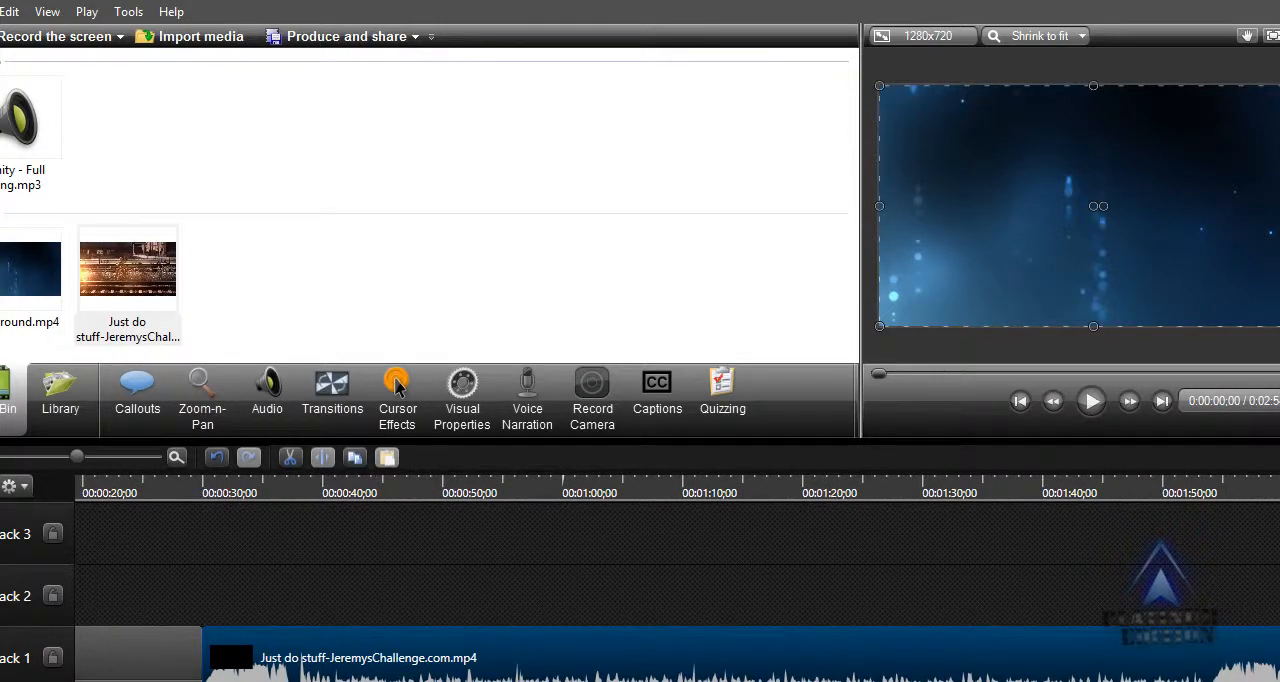
pyautogui.hscroll(-5, 677, 580)
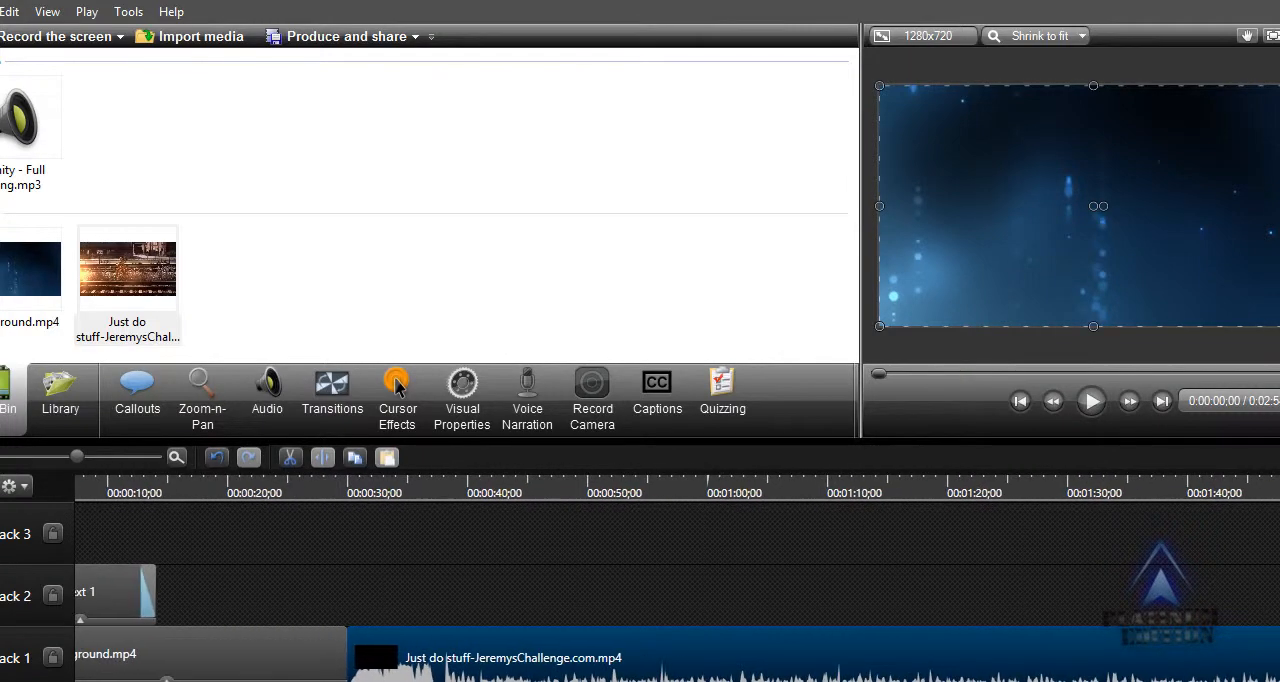
pyautogui.hscroll(-1, 677, 580)
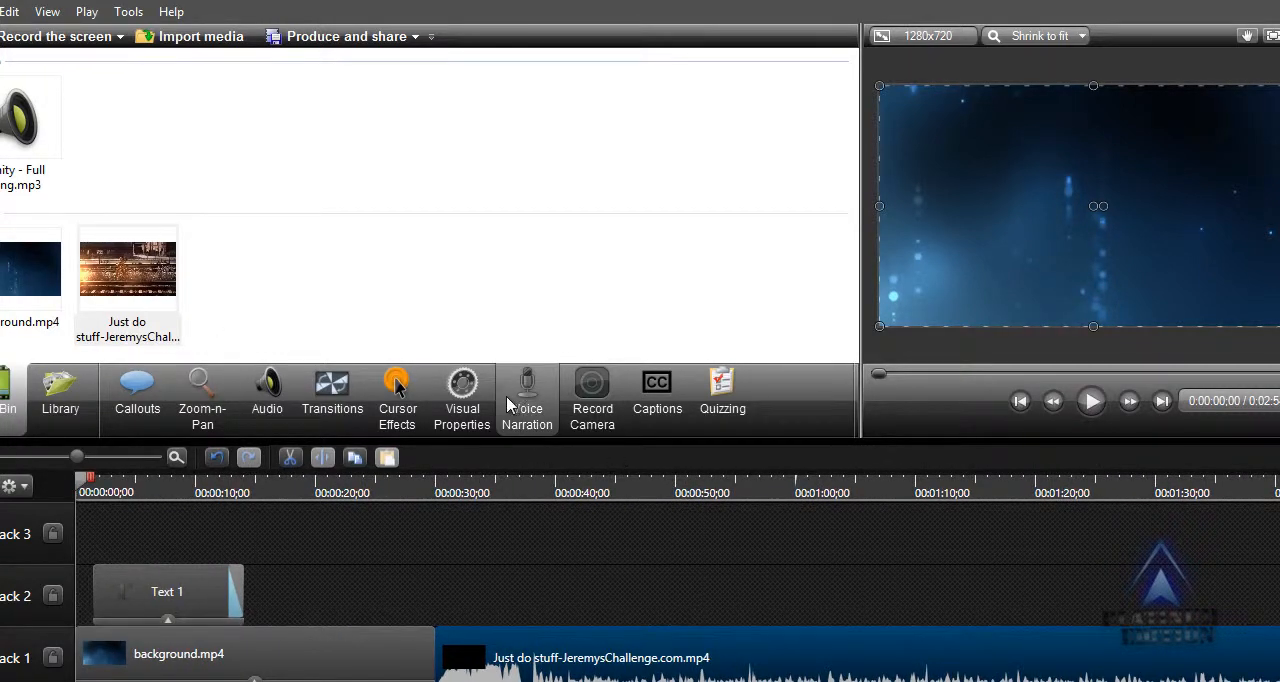
pyautogui.click(325, 405)
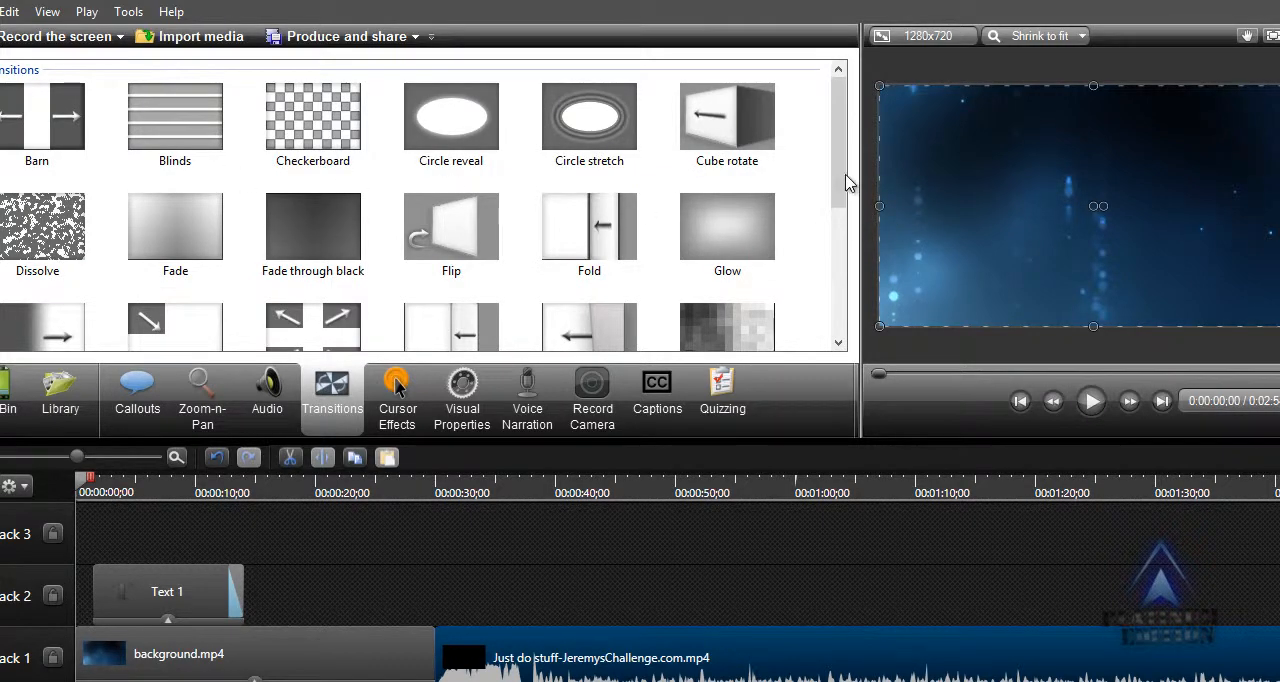
pyautogui.moveTo(842, 188); pyautogui.dragTo(802, 371)
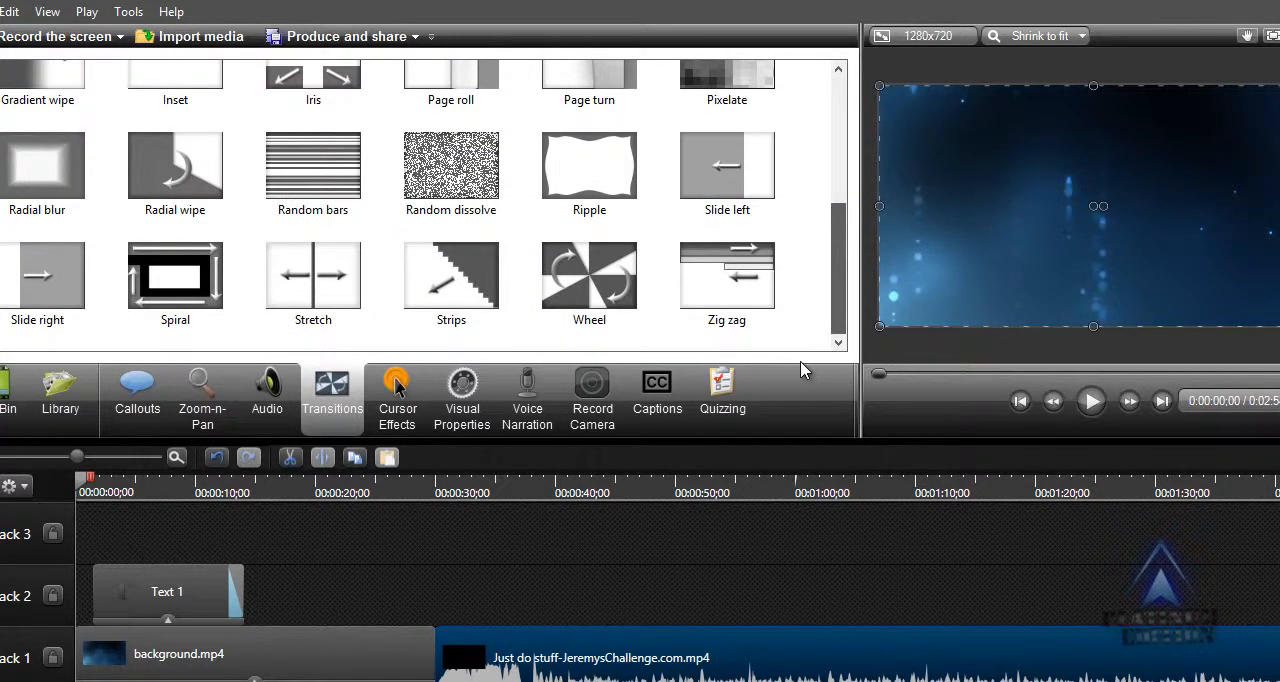
# Play across the cut between background.mp4 and the Just do stuff clip to see it without a transition.
pyautogui.click(416, 490)
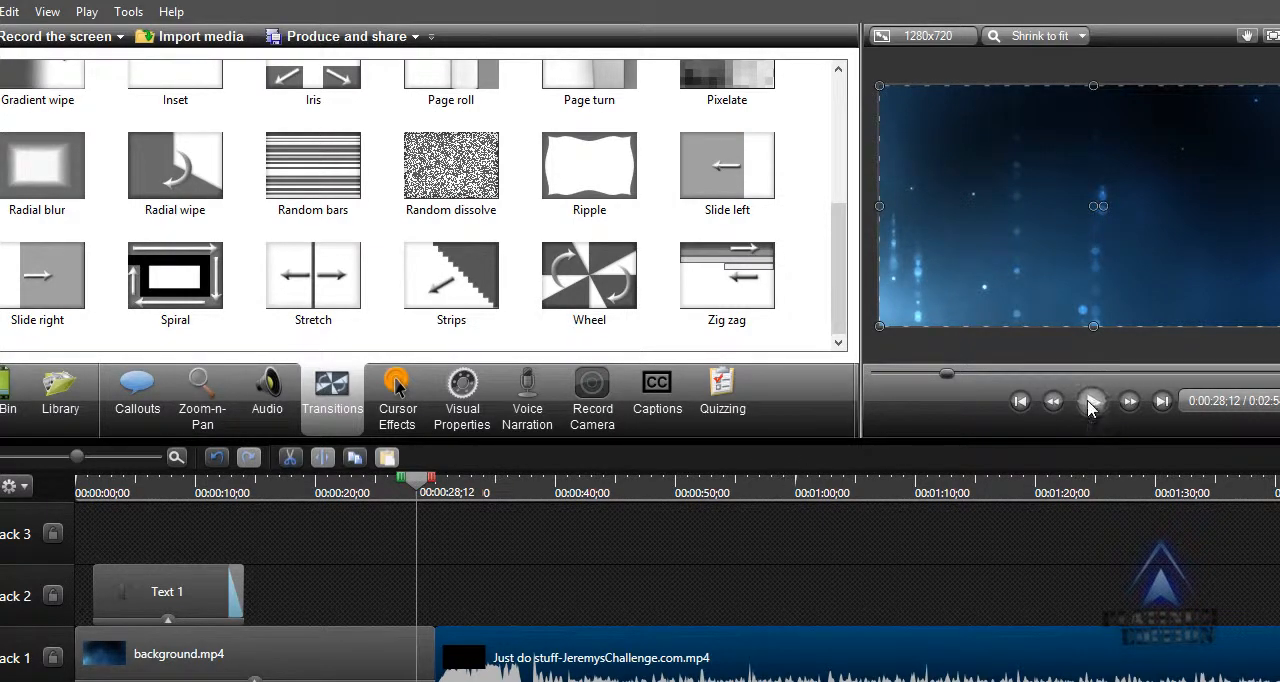
pyautogui.click(1090, 403)
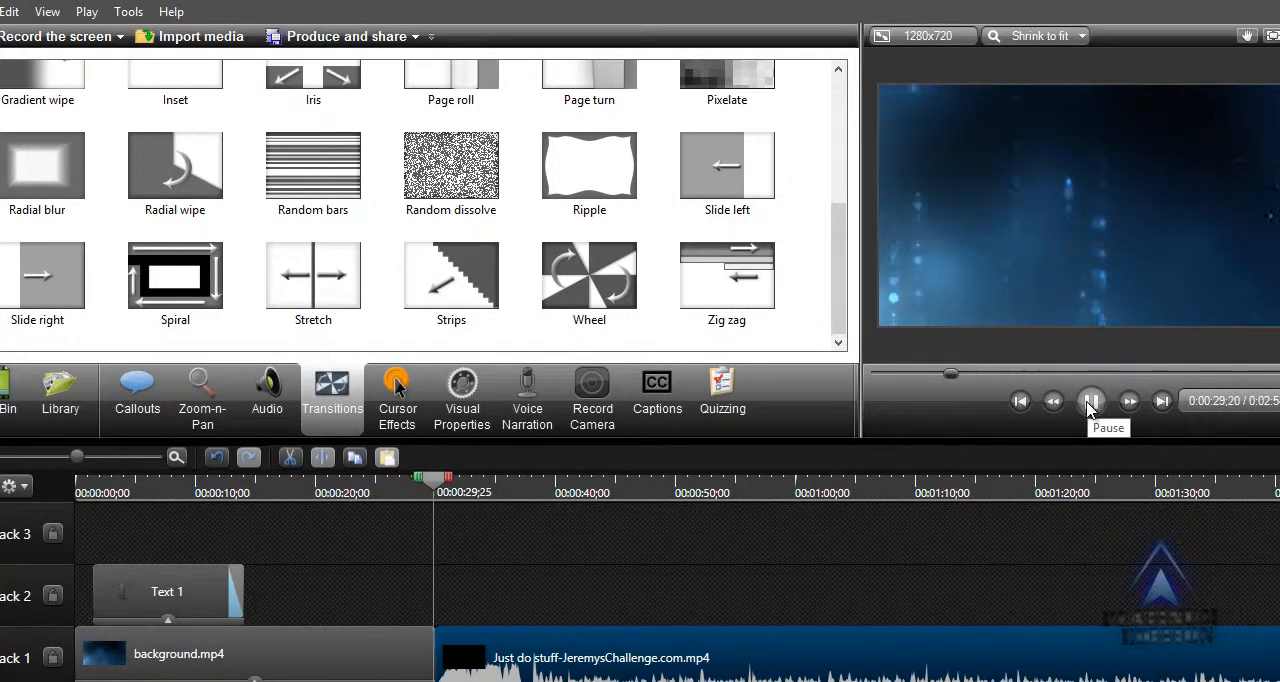
pyautogui.click(1090, 403)
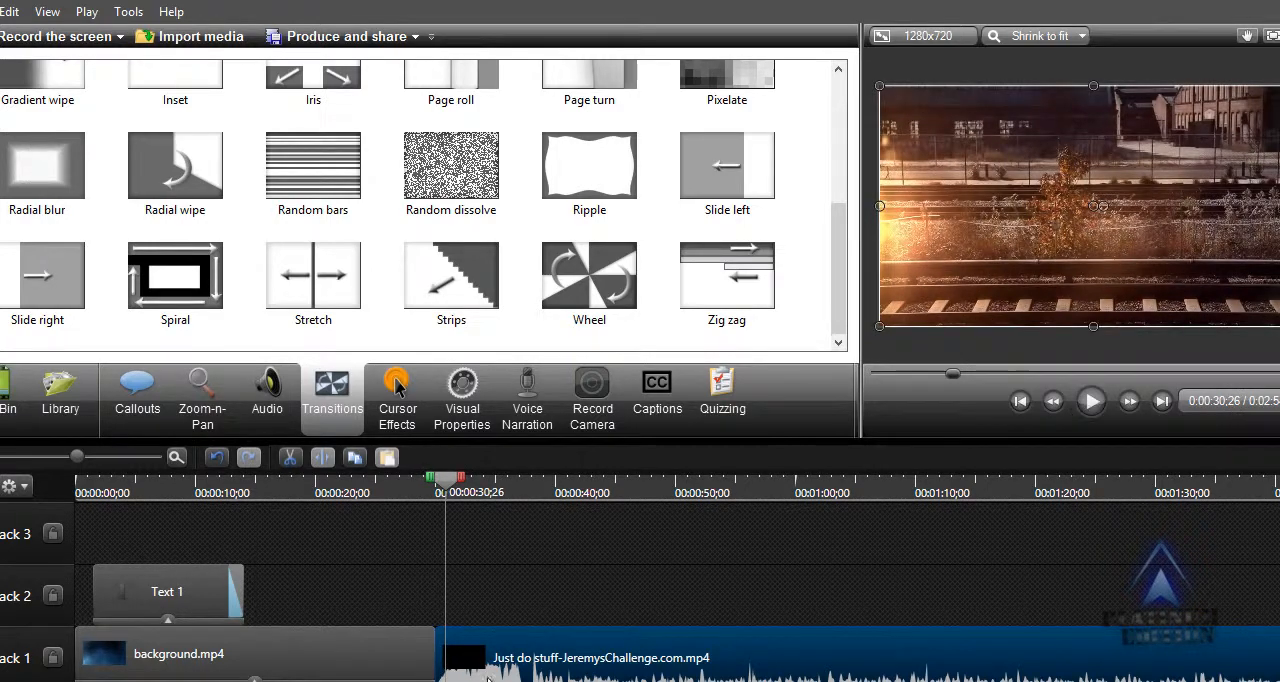
pyautogui.scroll(3, 500, 614)
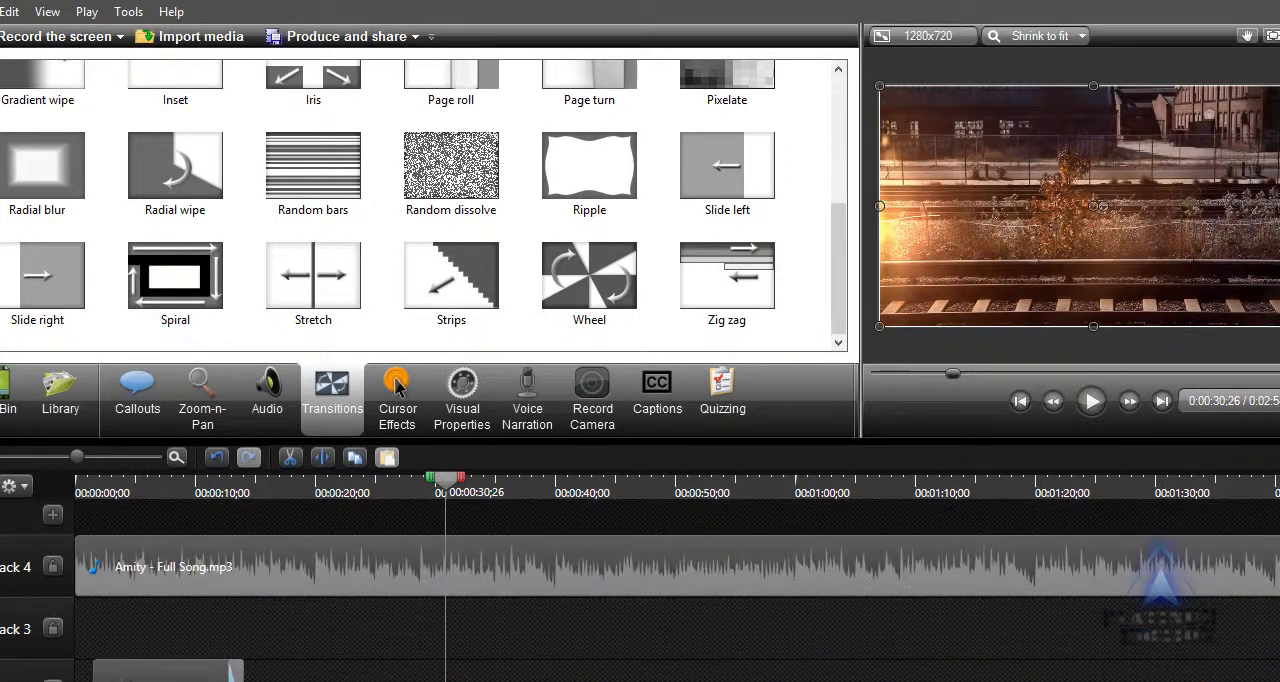
pyautogui.scroll(-3, 397, 388)
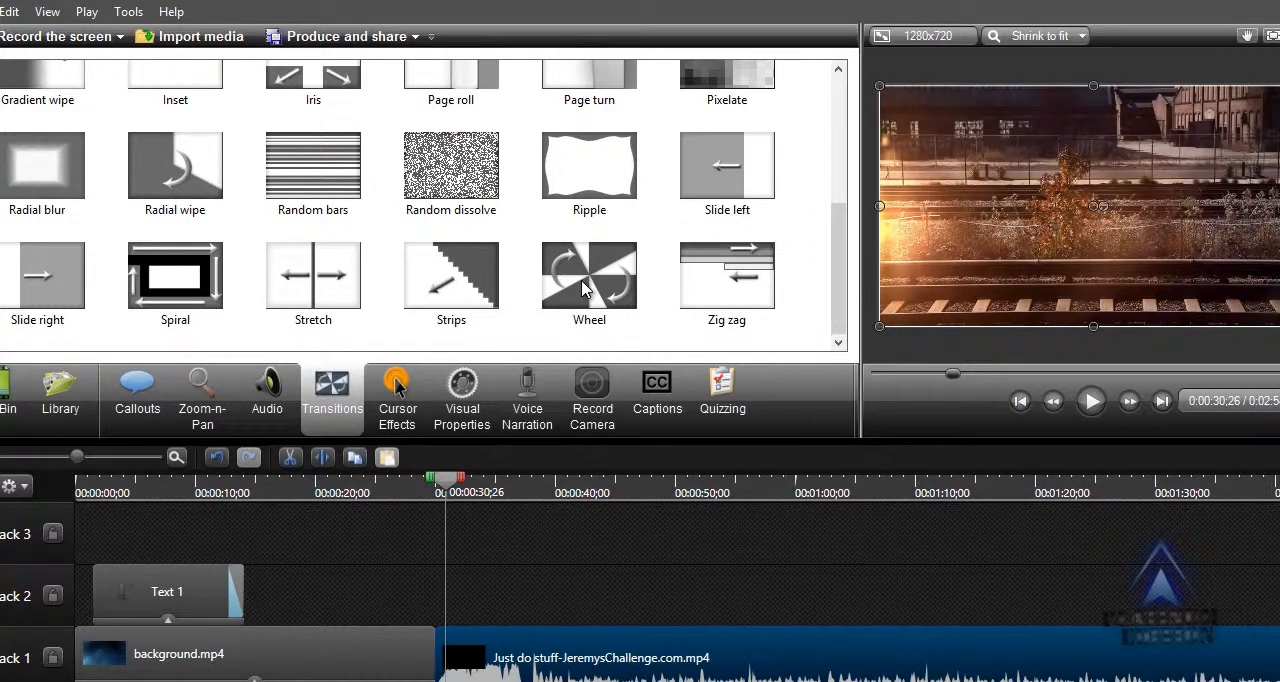
# Add the Cube rotate transition between background.mp4 and the Just do stuff clip on Track 1.
pyautogui.moveTo(838, 270); pyautogui.dragTo(842, 140)
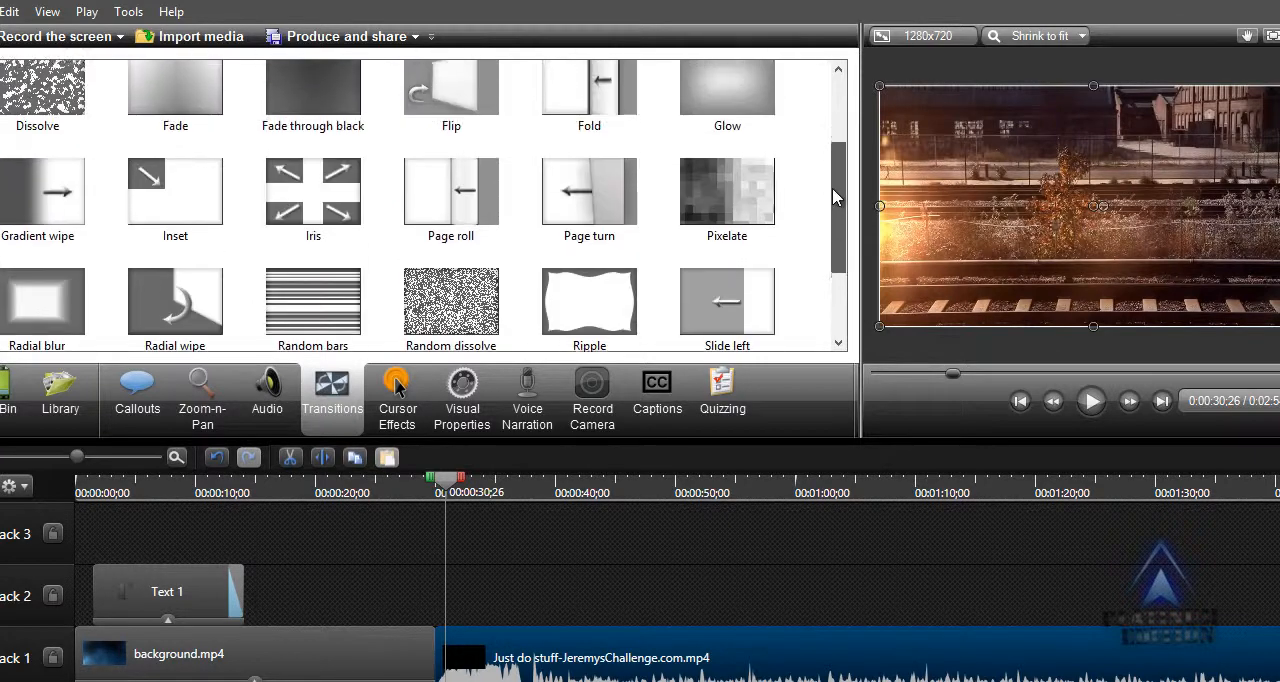
pyautogui.click(728, 120)
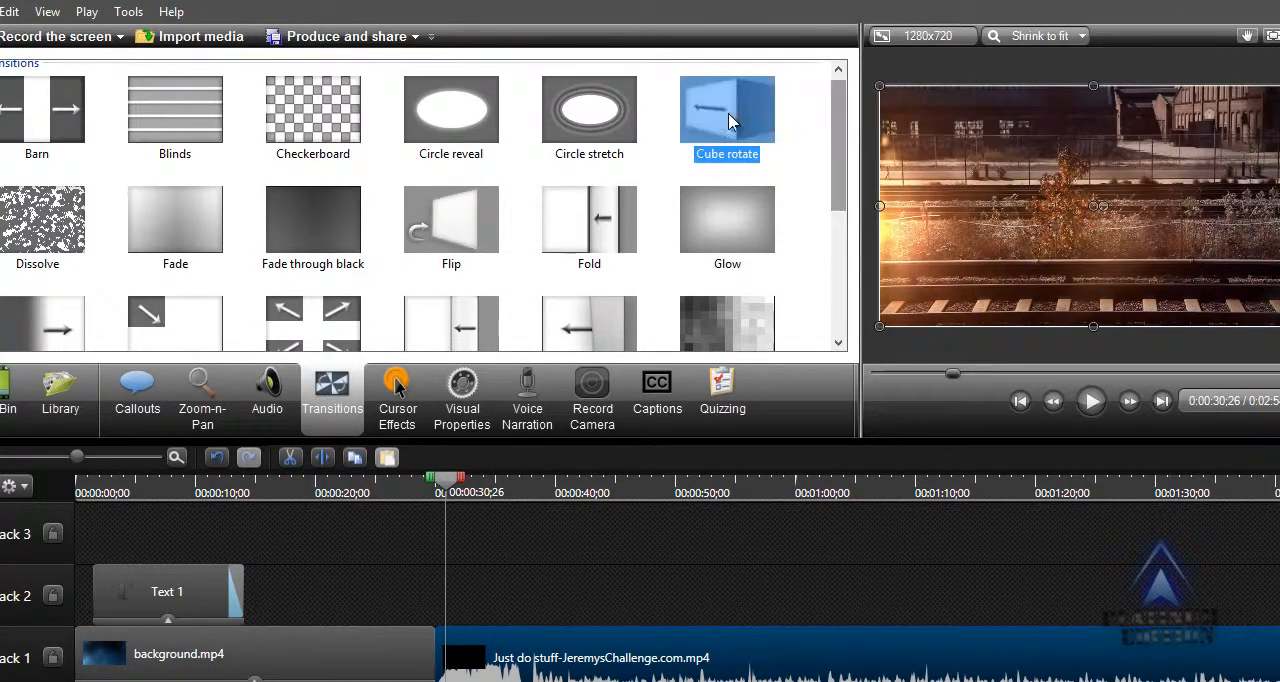
pyautogui.moveTo(728, 120); pyautogui.dragTo(443, 666)
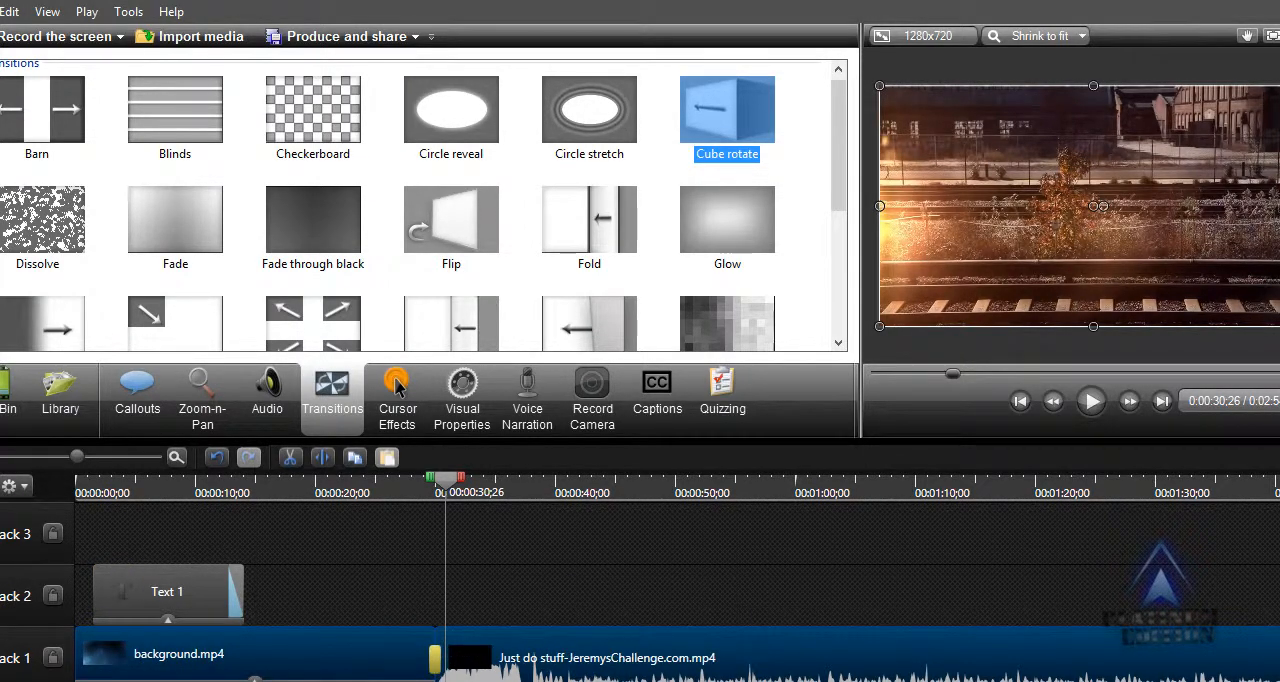
# Delete the Amity - Full Song.mp3 music clip from Track 4.
pyautogui.scroll(1, 443, 666)
pyautogui.scroll(1, 791, 625)
pyautogui.click(811, 568)
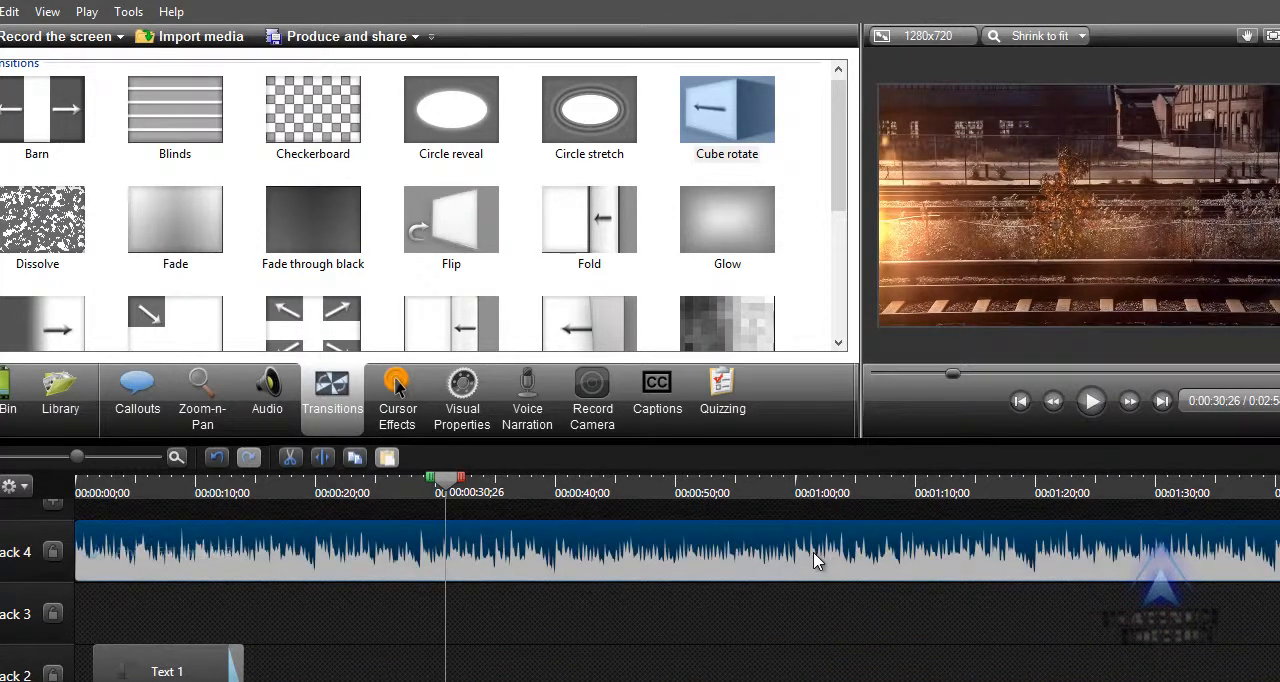
pyautogui.press('Delete')
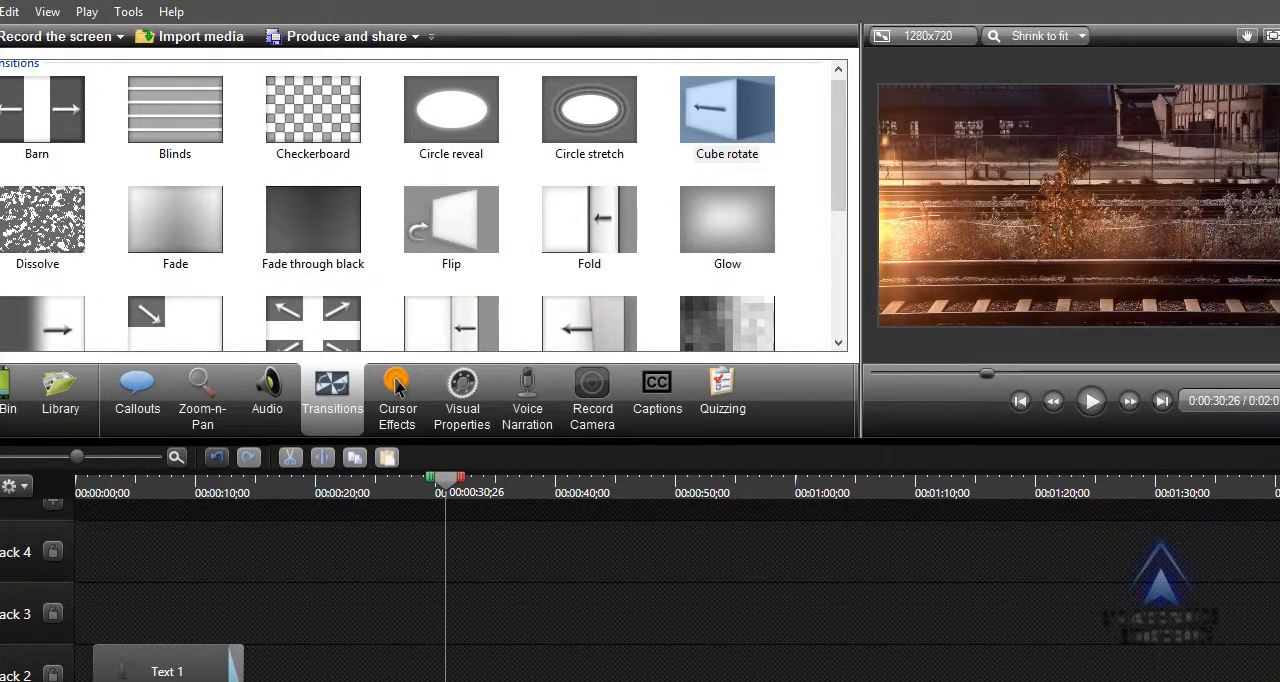
# Preview the Cube rotate transition by playing from just before the join of the two Track 1 clips.
pyautogui.scroll(-1, 862, 558)
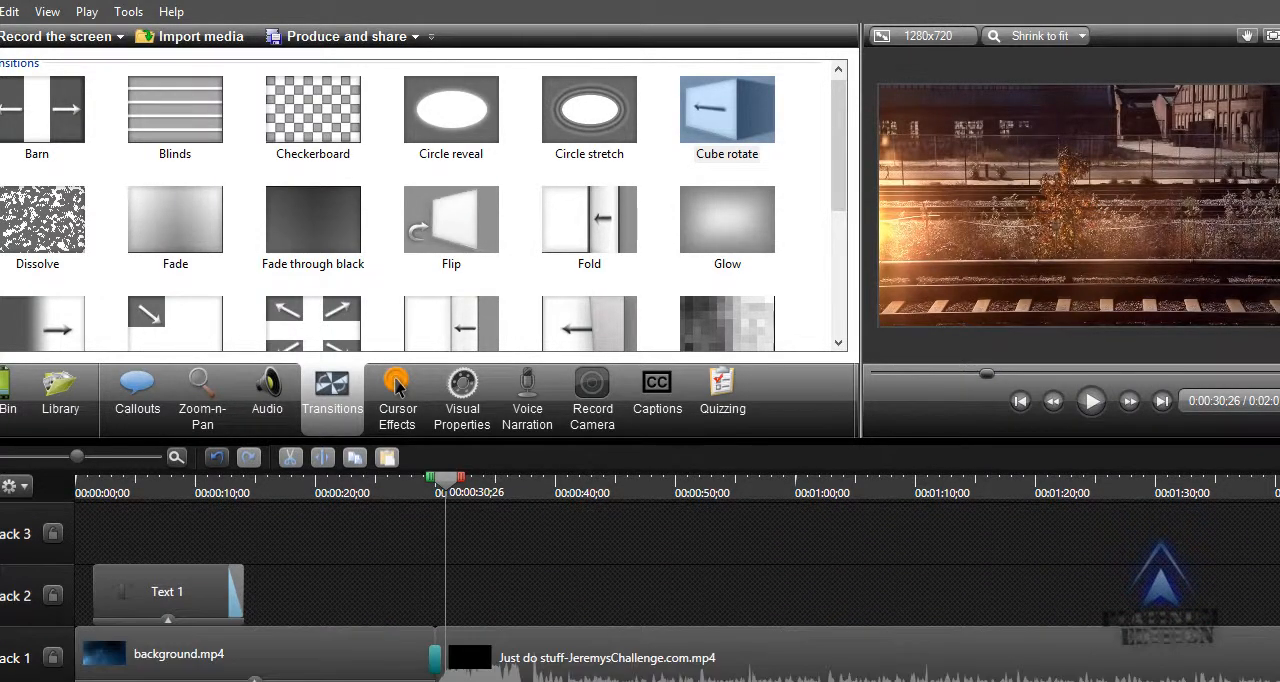
pyautogui.click(413, 492)
pyautogui.click(1091, 401)
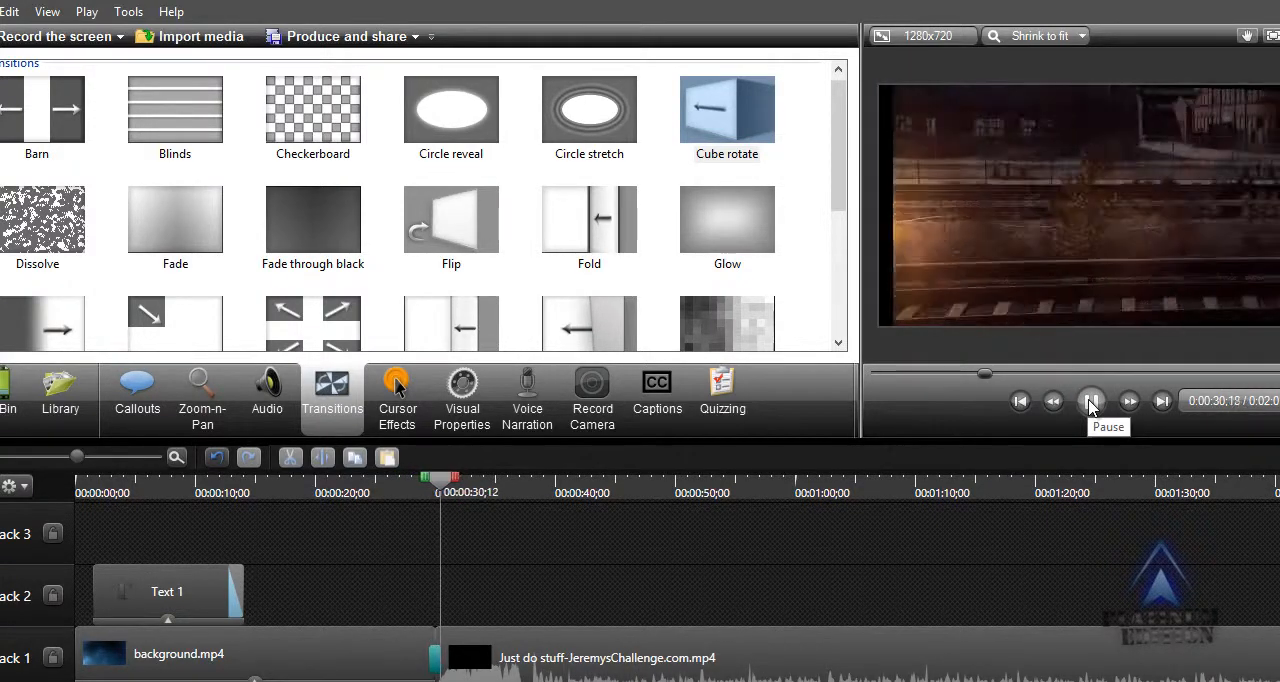
pyautogui.click(1091, 401)
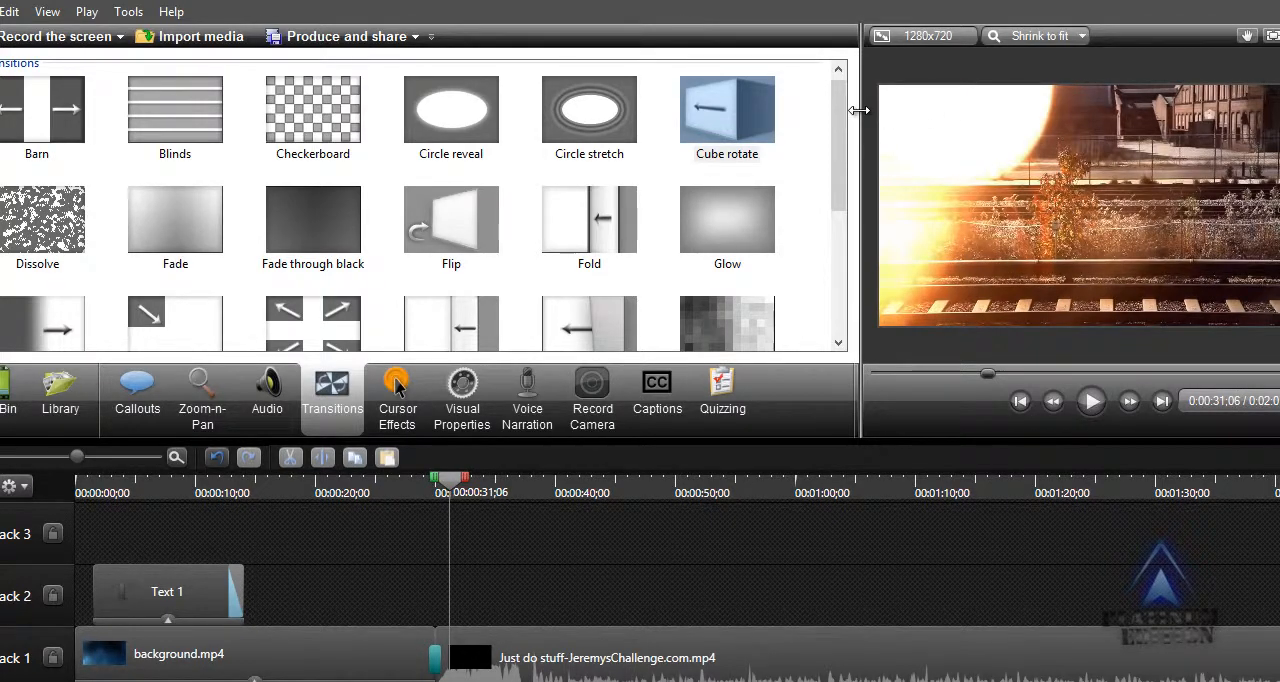
# Show the Clip Bin, enlarge the preview area by narrowing the media area, and replay the Cube rotate transition.
pyautogui.click(16, 401)
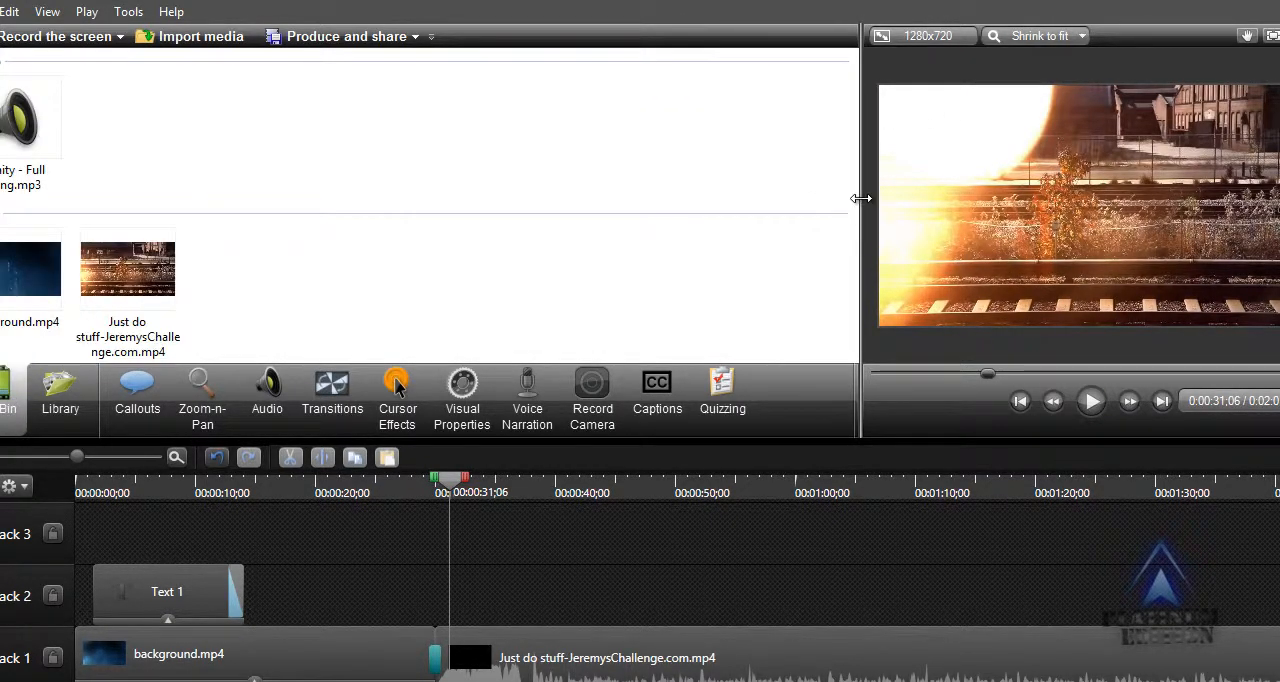
pyautogui.moveTo(862, 206); pyautogui.dragTo(462, 215)
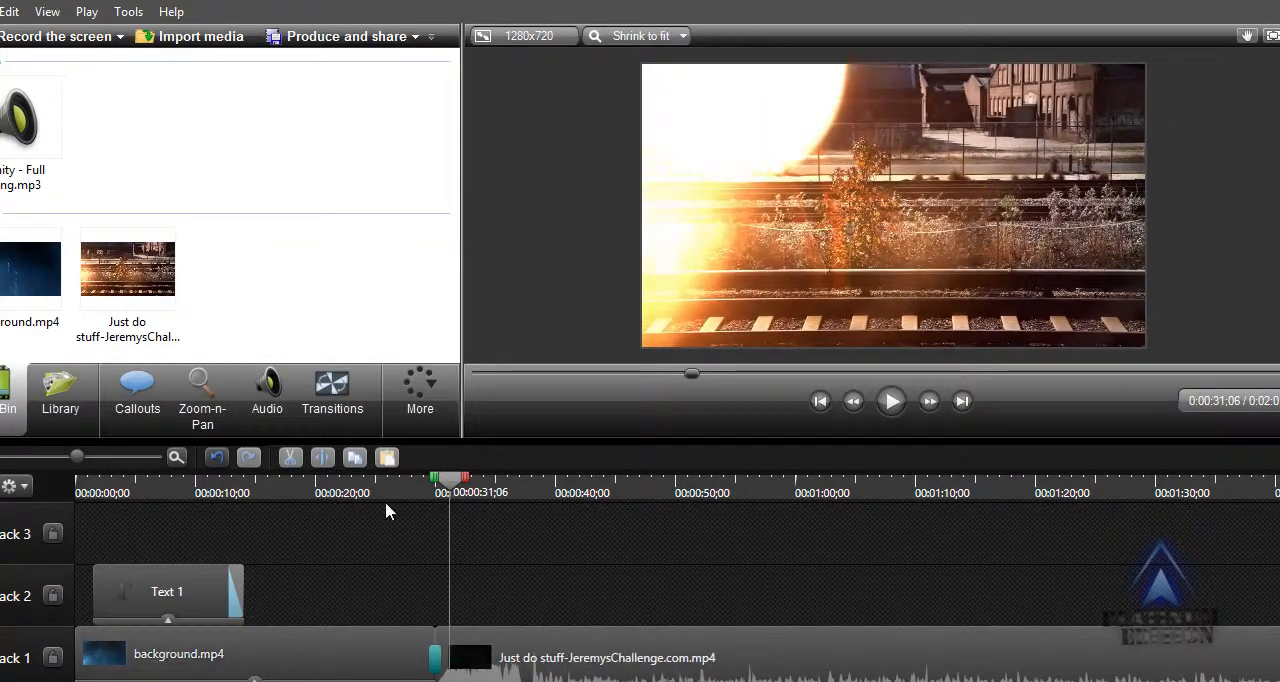
pyautogui.click(422, 493)
pyautogui.click(891, 401)
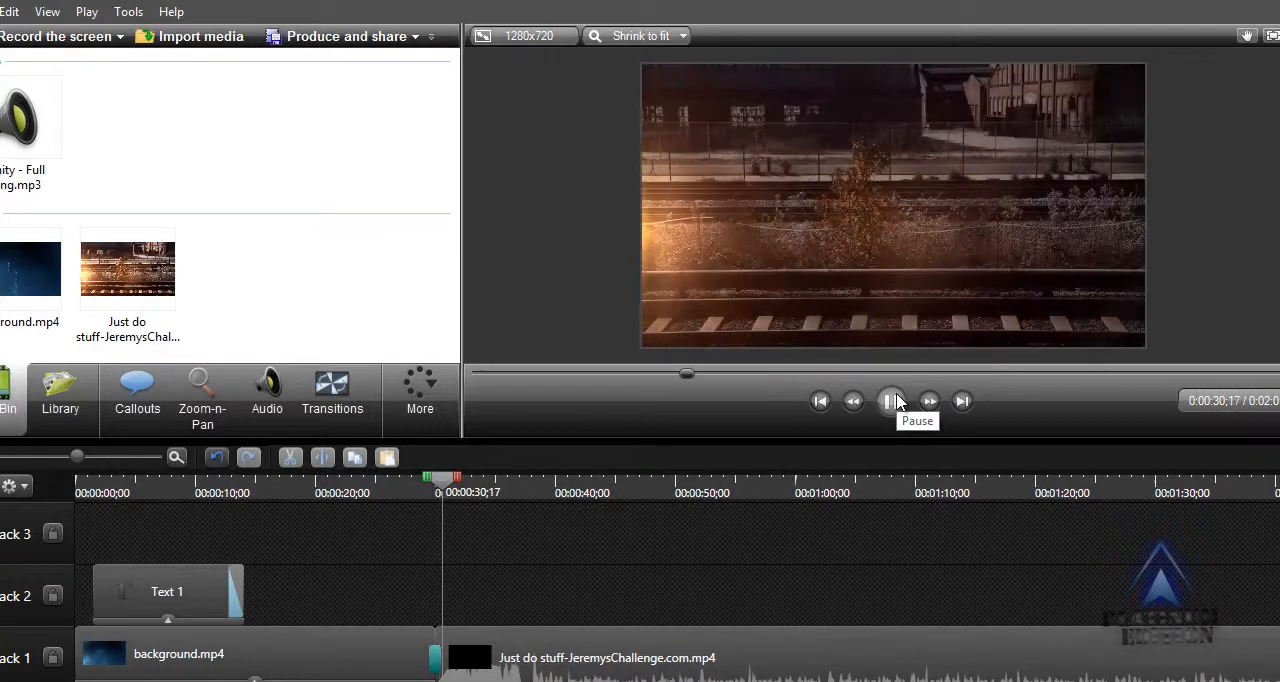
pyautogui.click(891, 401)
# Replace the transition between the two Track 1 clips with Circle stretch.
pyautogui.click(332, 395)
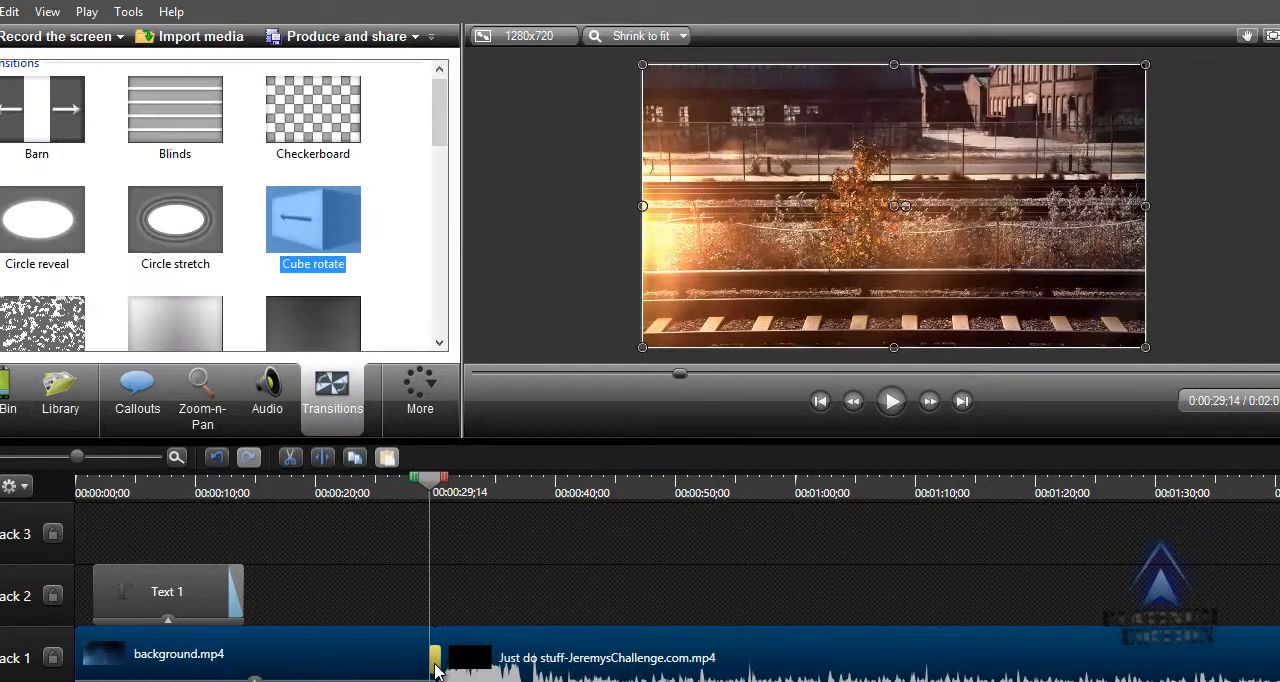
pyautogui.click(176, 216)
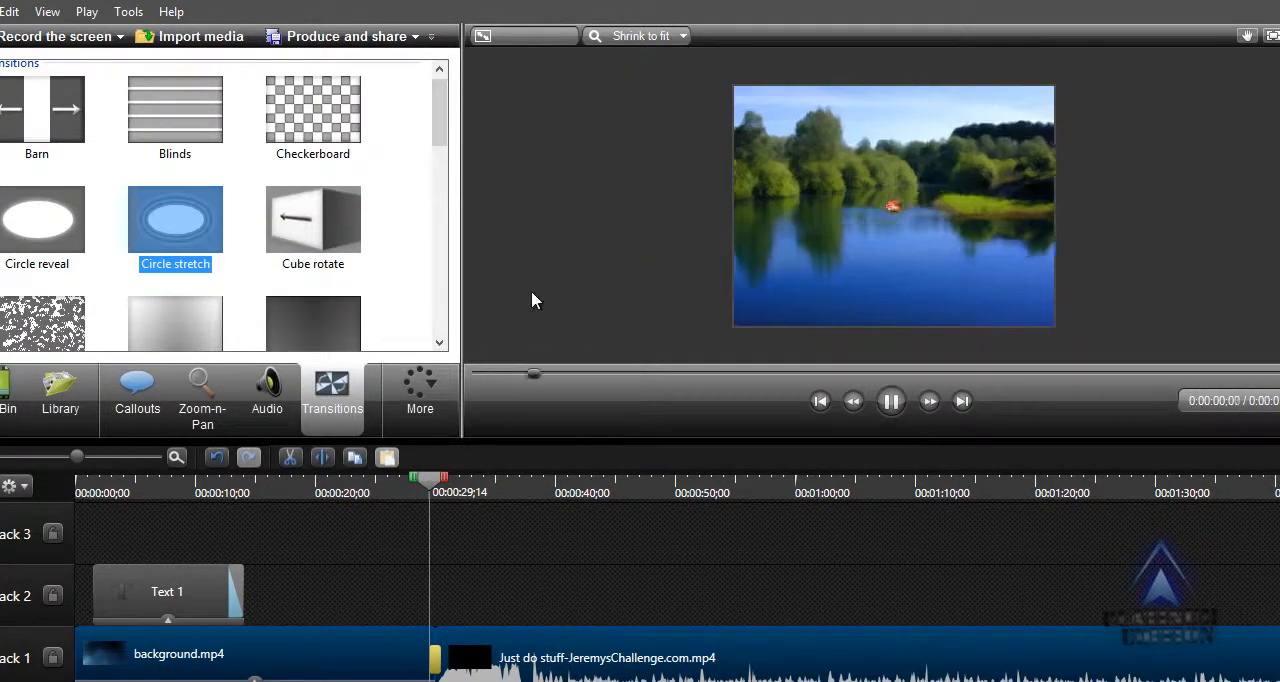
pyautogui.moveTo(142, 205)
pyautogui.mouseDown()
pyautogui.moveTo(349, 556)
pyautogui.moveTo(430, 652)
pyautogui.mouseUp()
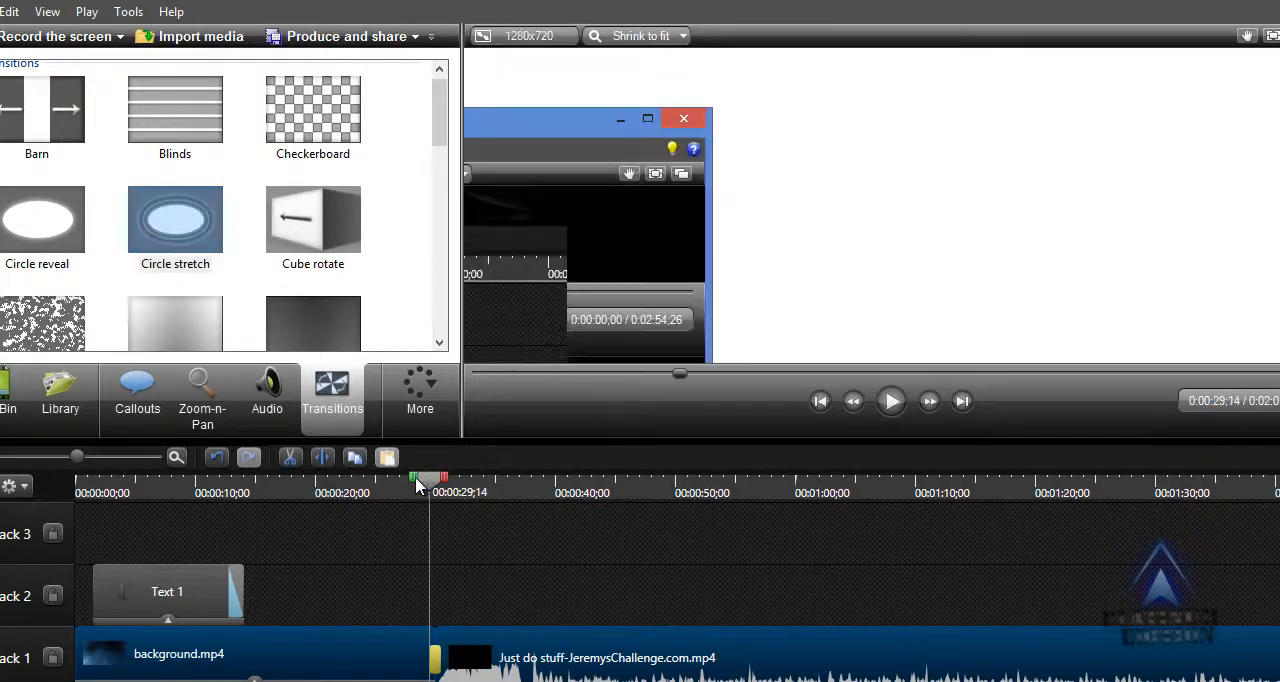
# Preview the Circle stretch transition, return the playhead to just before it, and select the Just do stuff clip.
pyautogui.click(891, 401)
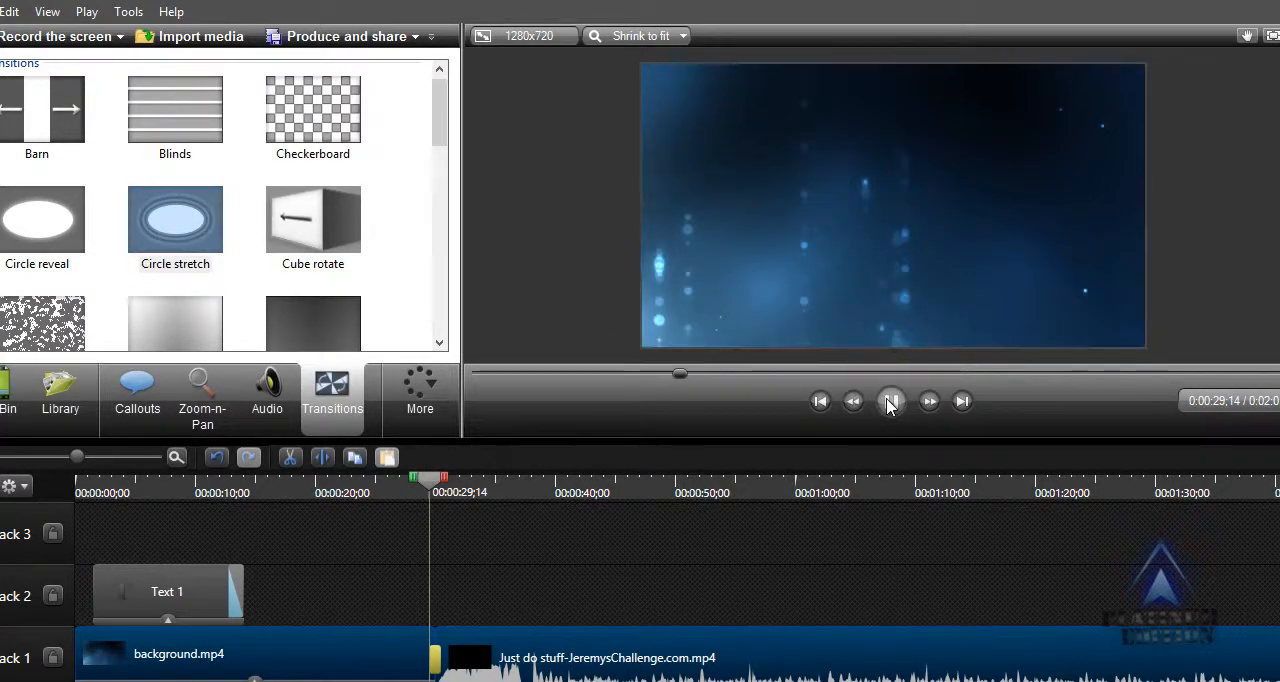
pyautogui.click(891, 401)
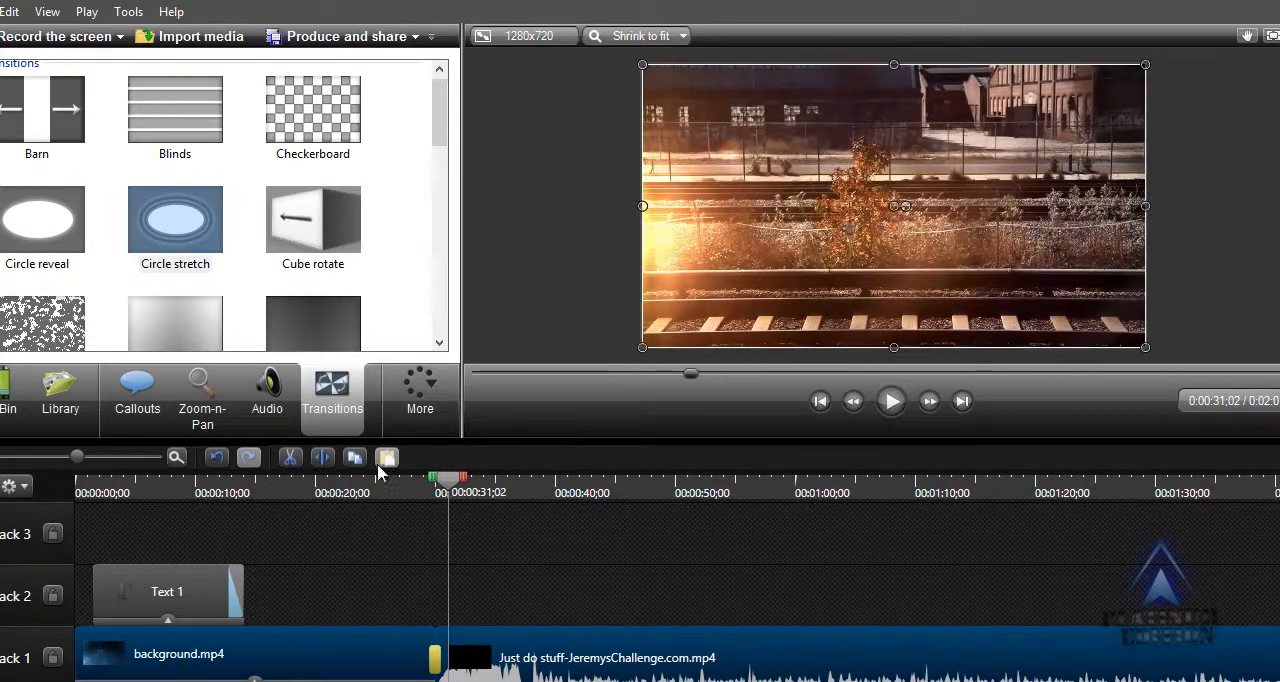
pyautogui.click(418, 497)
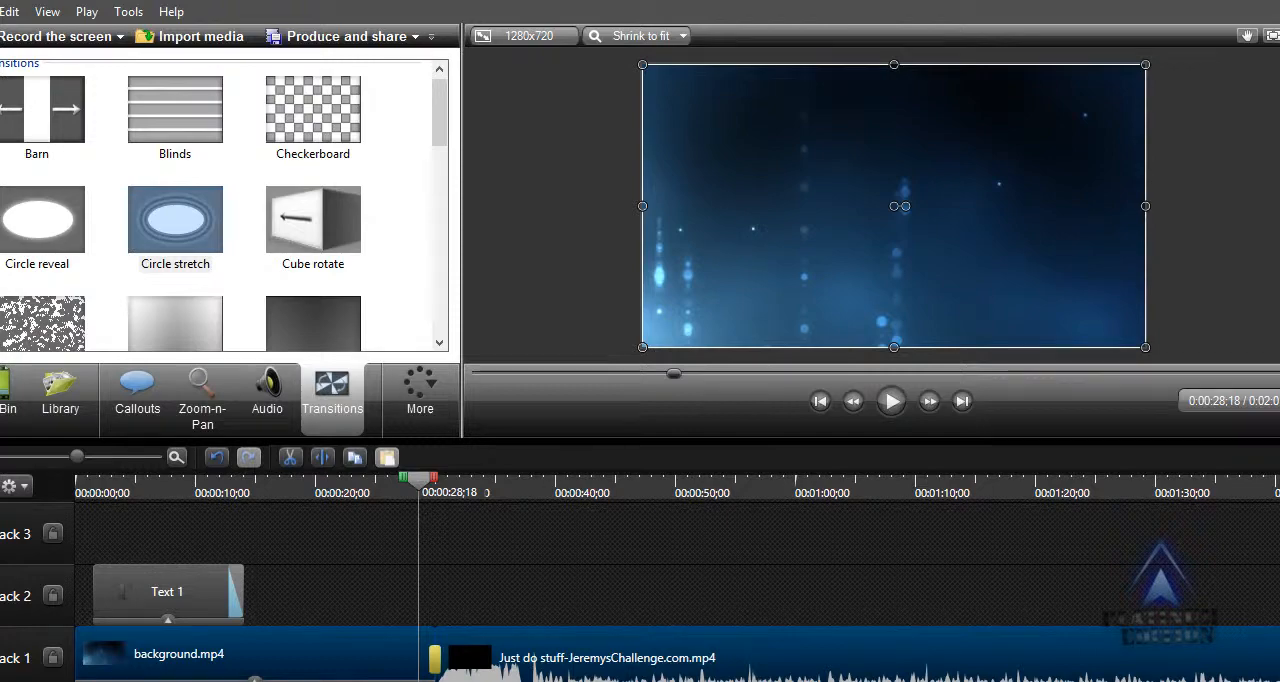
pyautogui.click(731, 650)
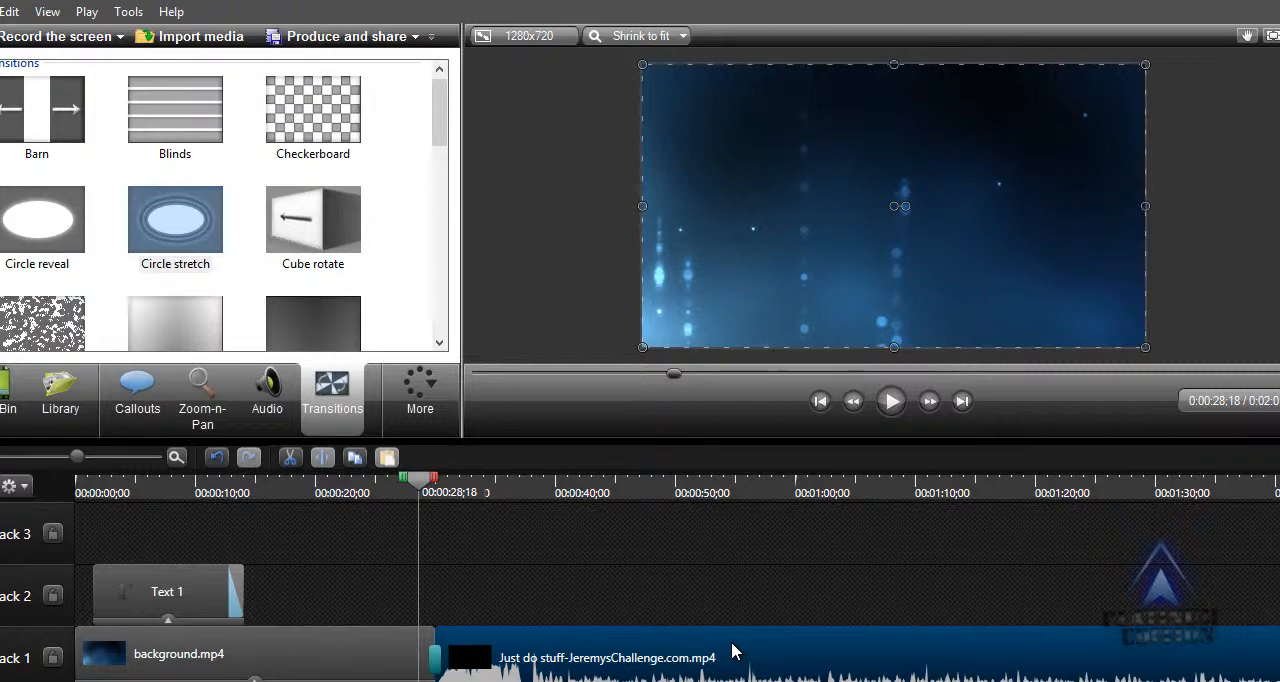